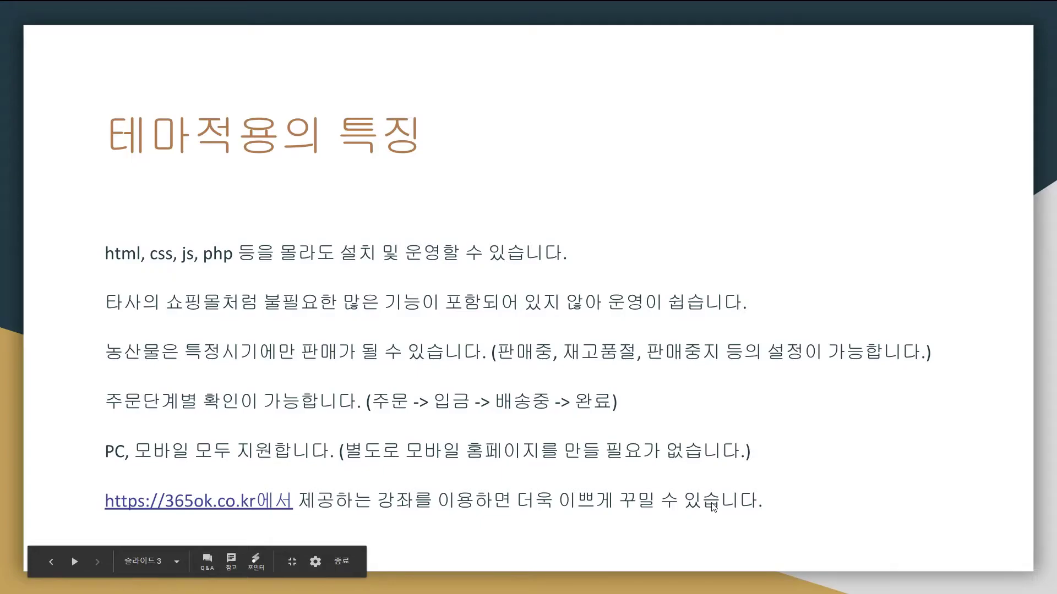
# - Exit the Google Slides slideshow and switch to the 365ok.co.kr homepage tab
pyautogui.press('Escape')
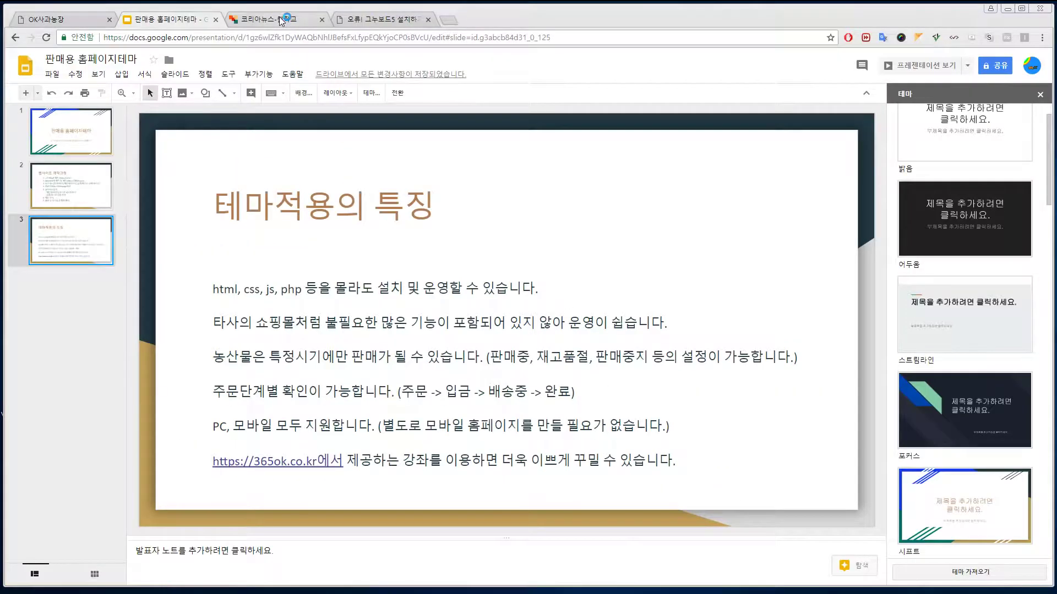
pyautogui.click(279, 18)
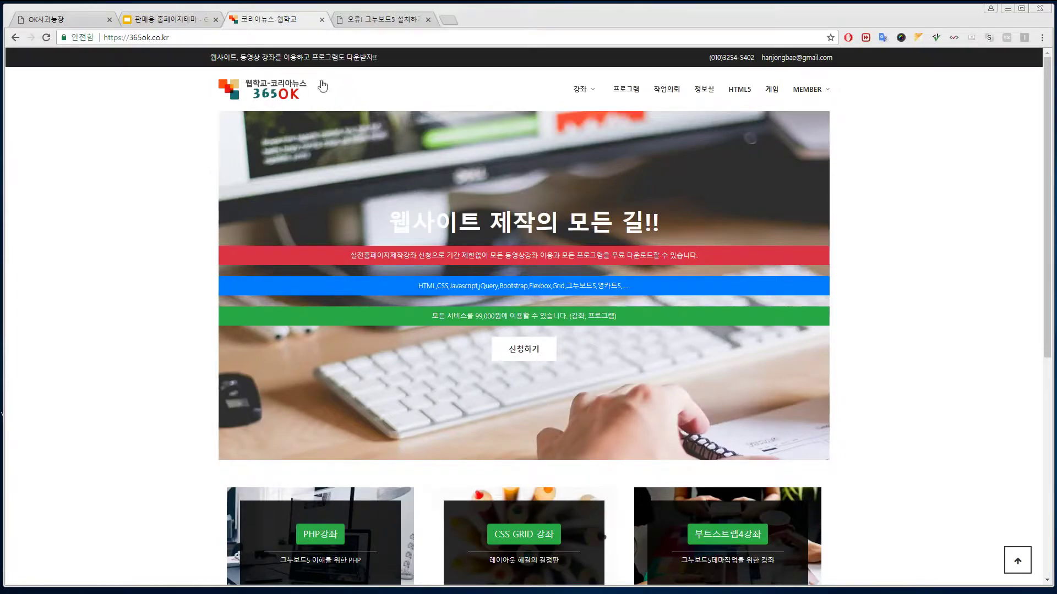
# - Open the 365OK free program download board, briefly checking the OK사과농장 demo site
pyautogui.click(626, 89)
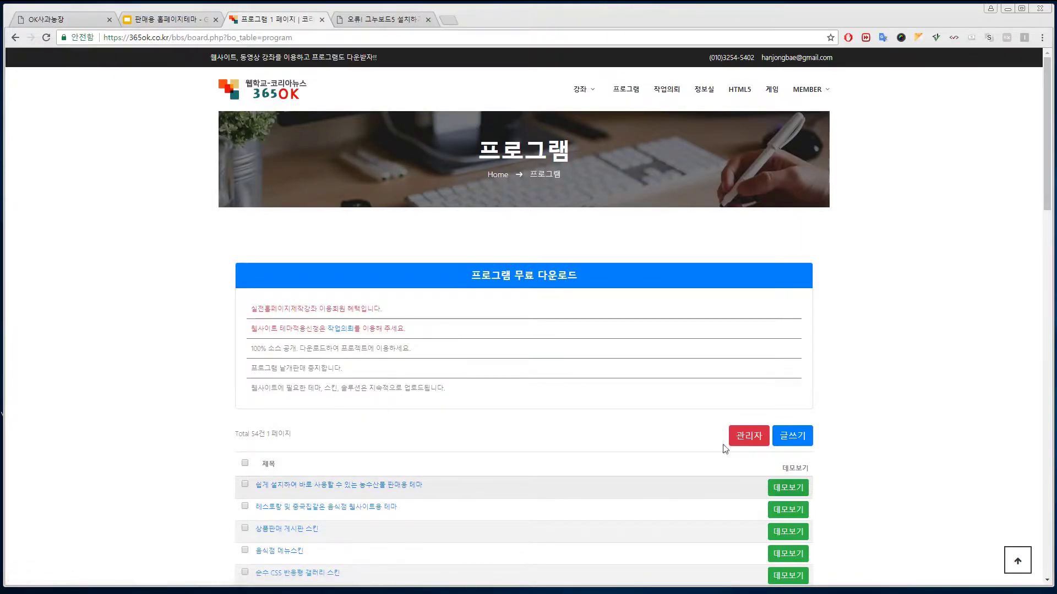
pyautogui.click(54, 22)
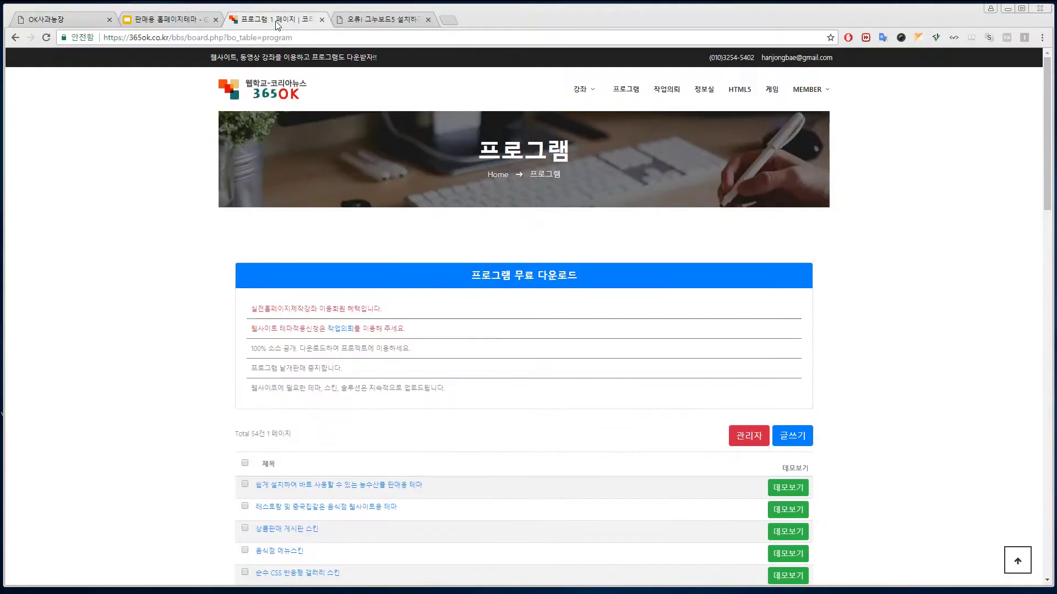
pyautogui.click(276, 21)
# - Scroll through the program list, then switch to the local Gnuboard5 installation notice
pyautogui.scroll(-3, 479, 436)
pyautogui.scroll(-1, 551, 385)
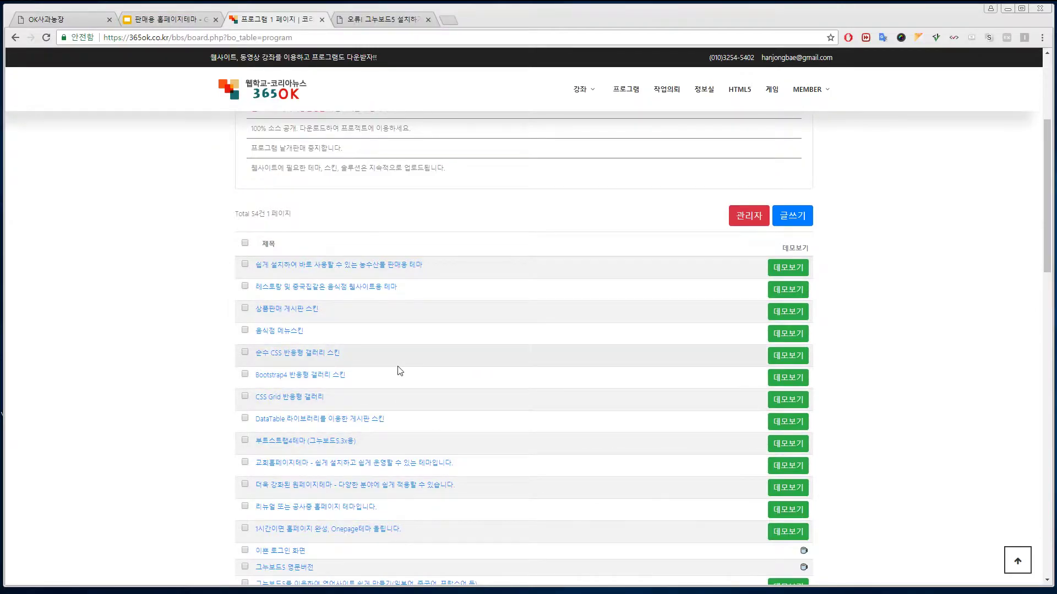
pyautogui.scroll(-4, 529, 454)
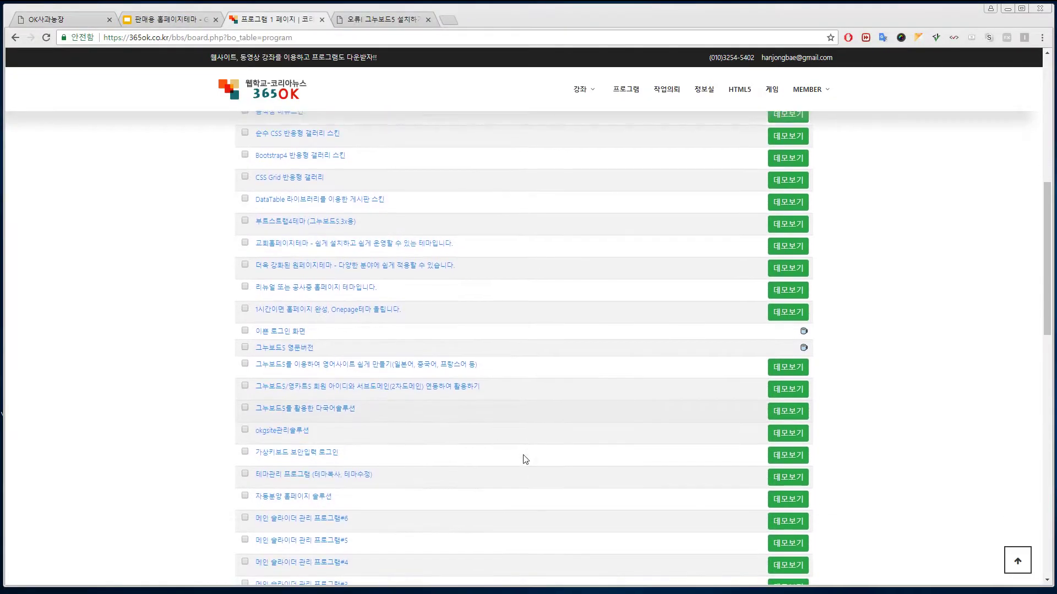
pyautogui.scroll(-3, 524, 458)
pyautogui.scroll(-4, 526, 463)
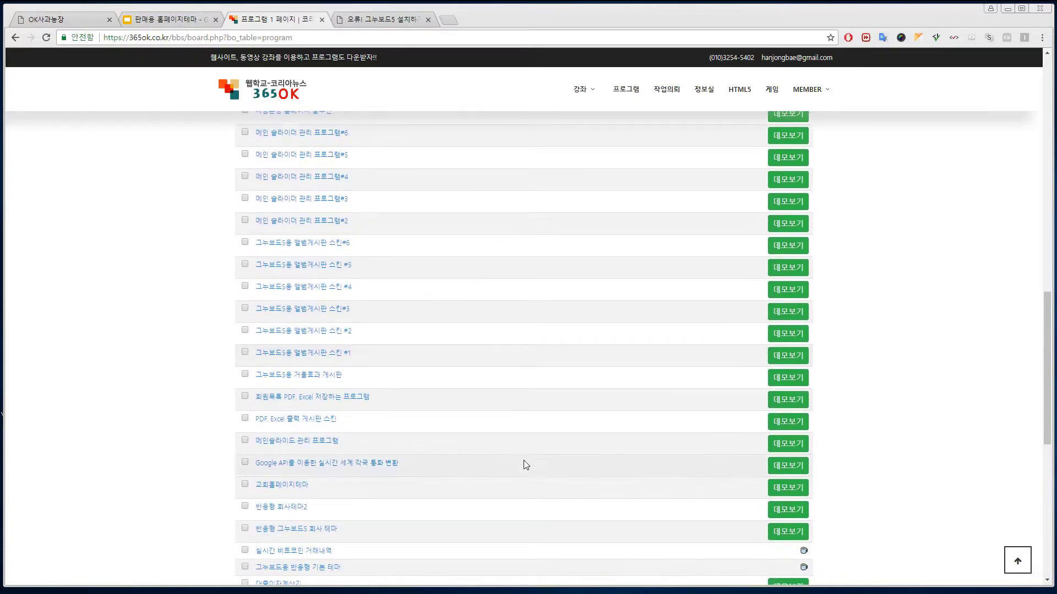
pyautogui.scroll(-4, 523, 456)
pyautogui.scroll(20, 520, 444)
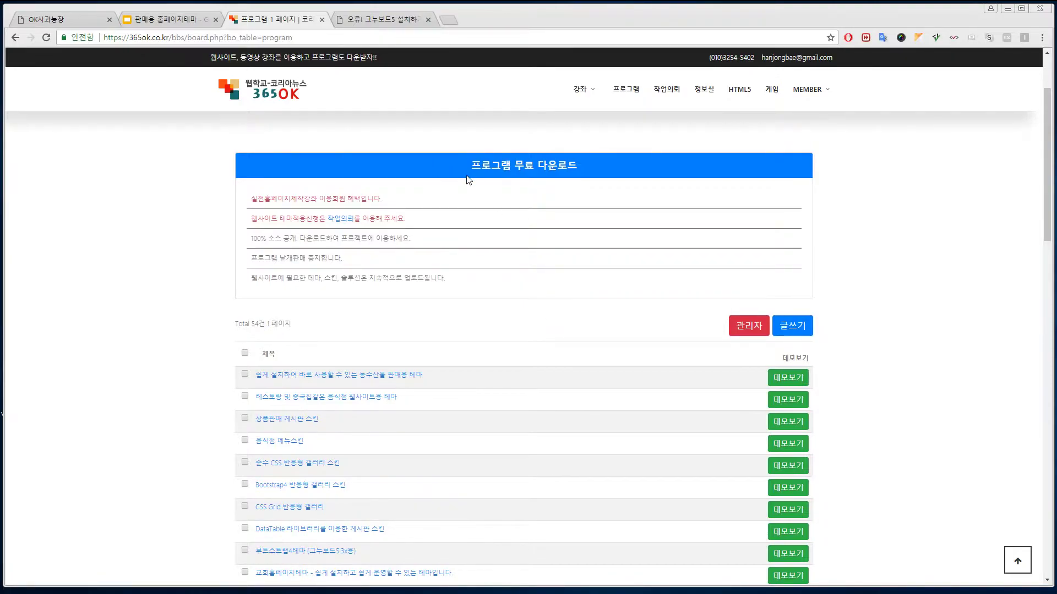
pyautogui.click(387, 20)
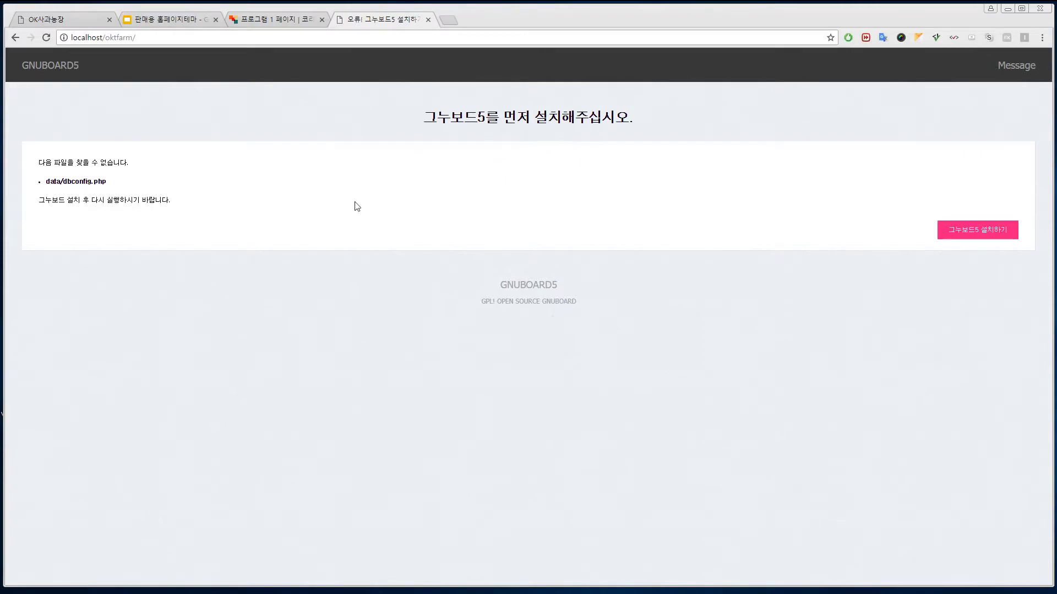
# - Start the Gnuboard5 installation and accept the license agreement
pyautogui.click(980, 230)
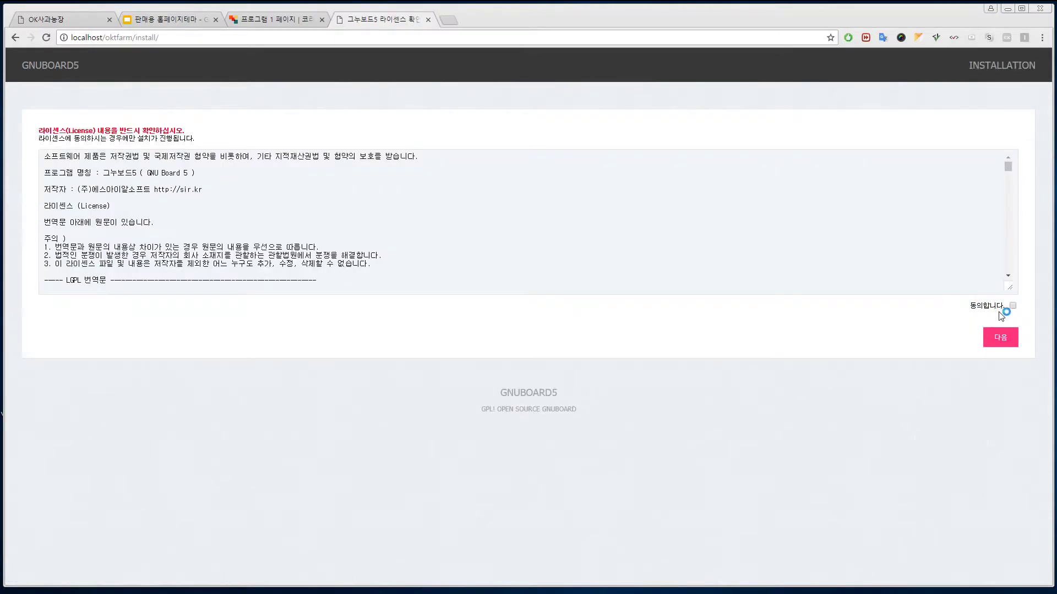
pyautogui.click(1012, 305)
pyautogui.click(1000, 344)
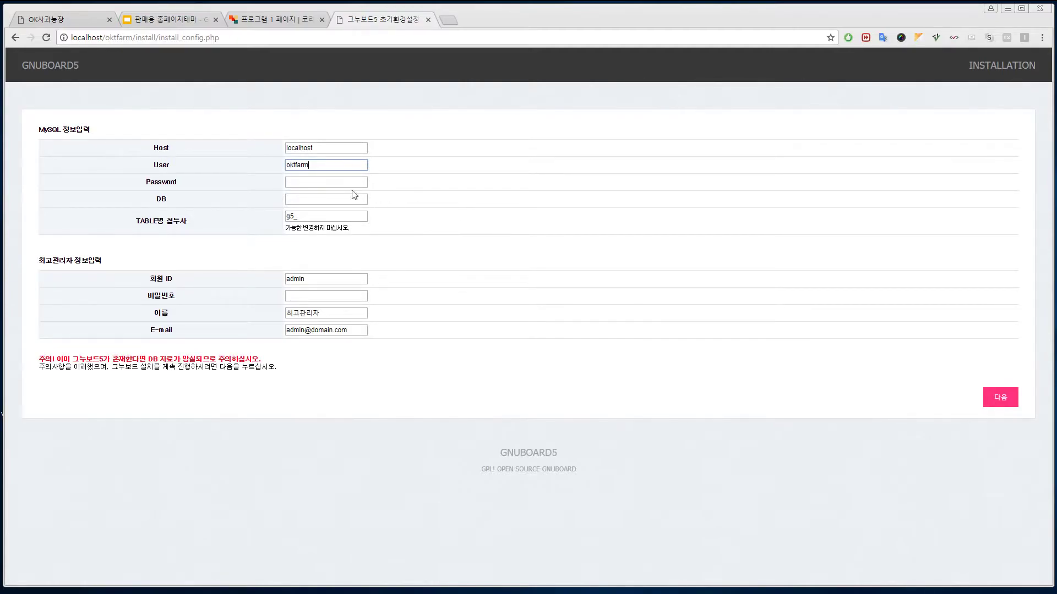
# - Reuse the MySQL user value as password and database name, set the admin password, and install
pyautogui.moveTo(296, 168); pyautogui.dragTo(285, 165)
pyautogui.hotkey('ctrl', 'c')
pyautogui.press('Tab')
pyautogui.hotkey('ctrl', 'v')
pyautogui.press('Tab')
pyautogui.hotkey('ctrl', 'v')
pyautogui.click(312, 299)
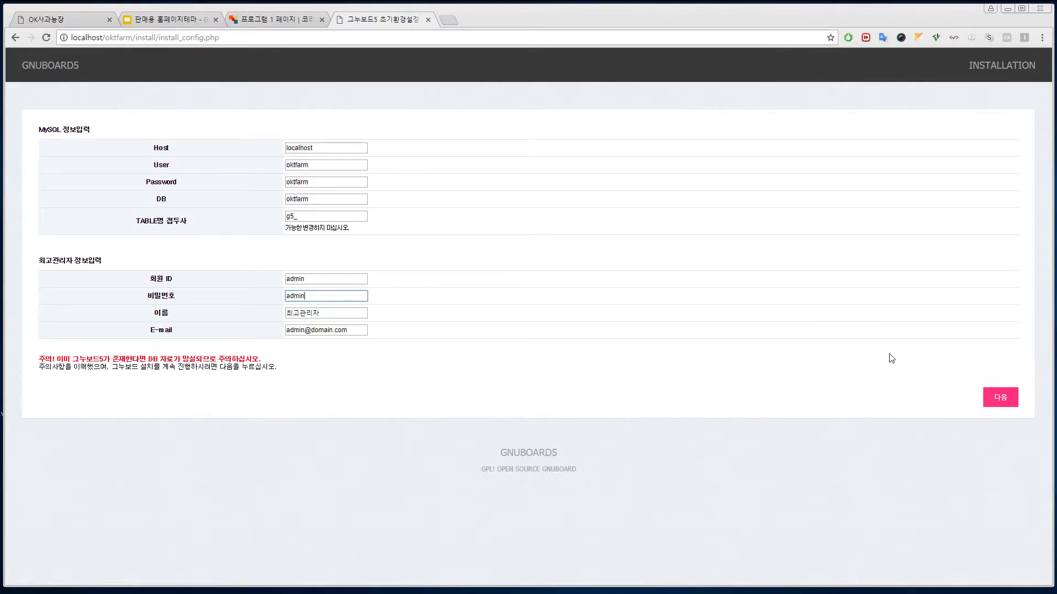
pyautogui.click(1012, 398)
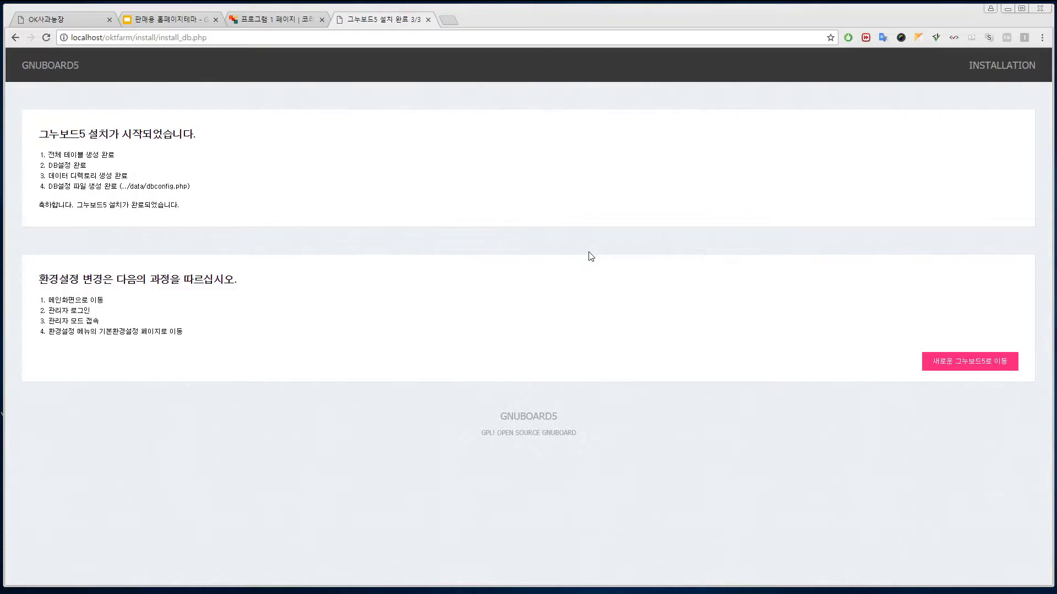
# - Open the newly installed board's main page after glancing at the 365ok program board
pyautogui.click(981, 368)
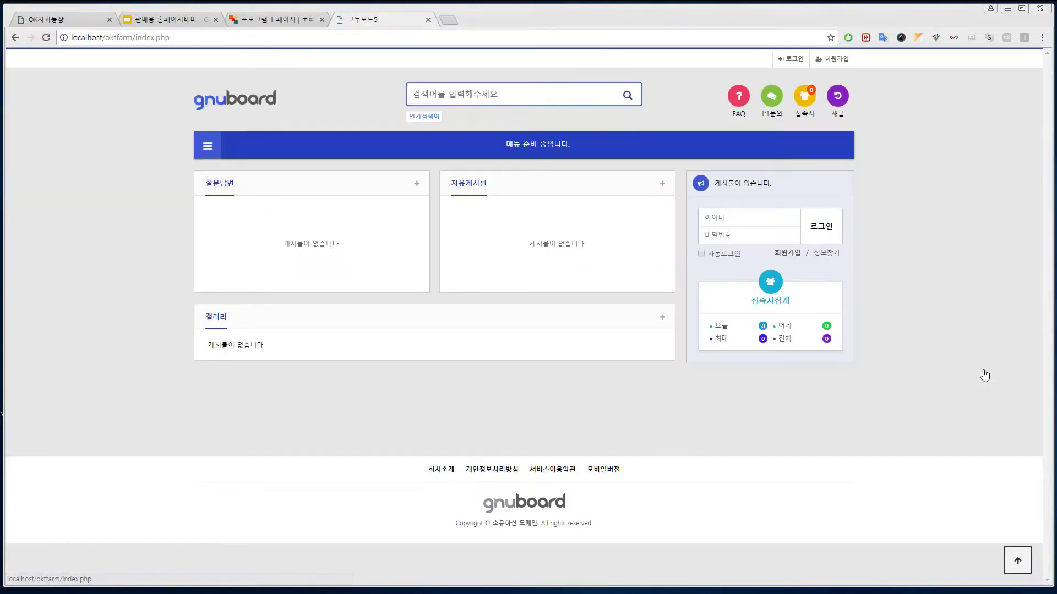
pyautogui.click(281, 21)
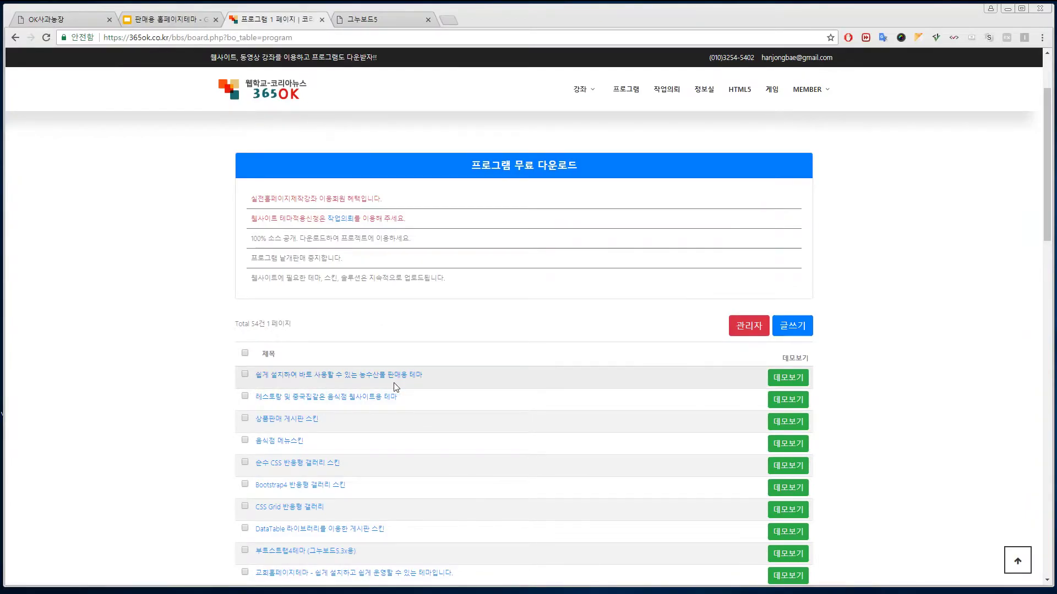
pyautogui.click(360, 21)
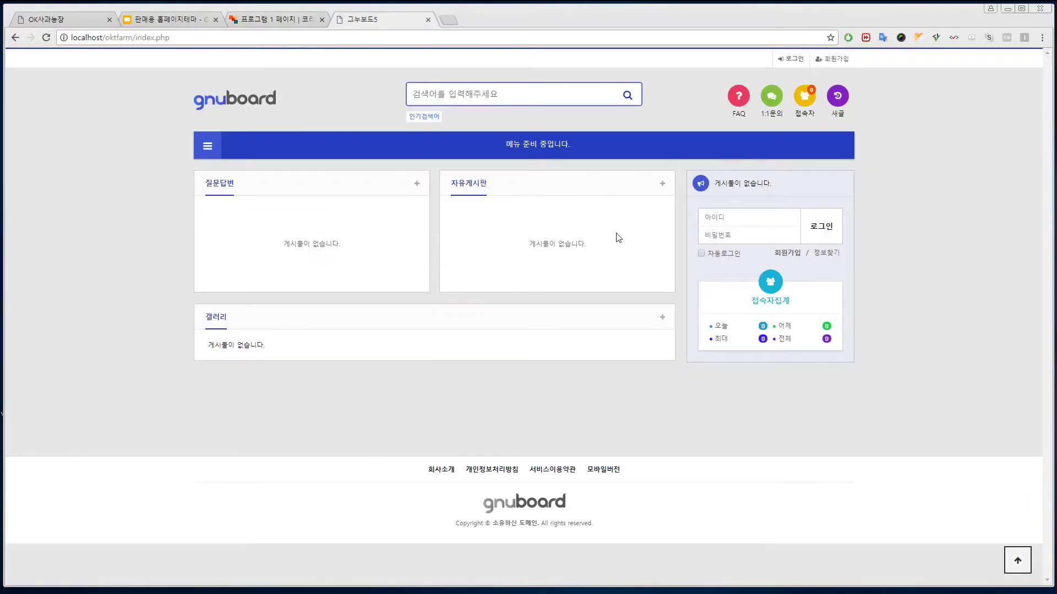
# - Log in with the administrator ID and password, then enter the admin area
pyautogui.click(754, 219)
pyautogui.write('admin')
pyautogui.press('Tab')
pyautogui.write('12')
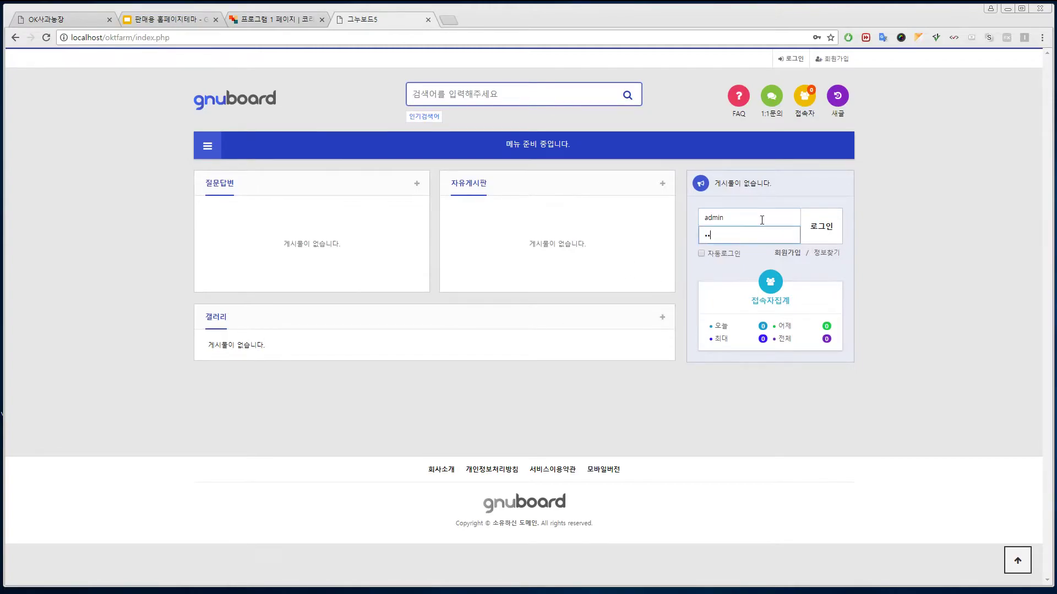
pyautogui.write('345')
pyautogui.press('Return')
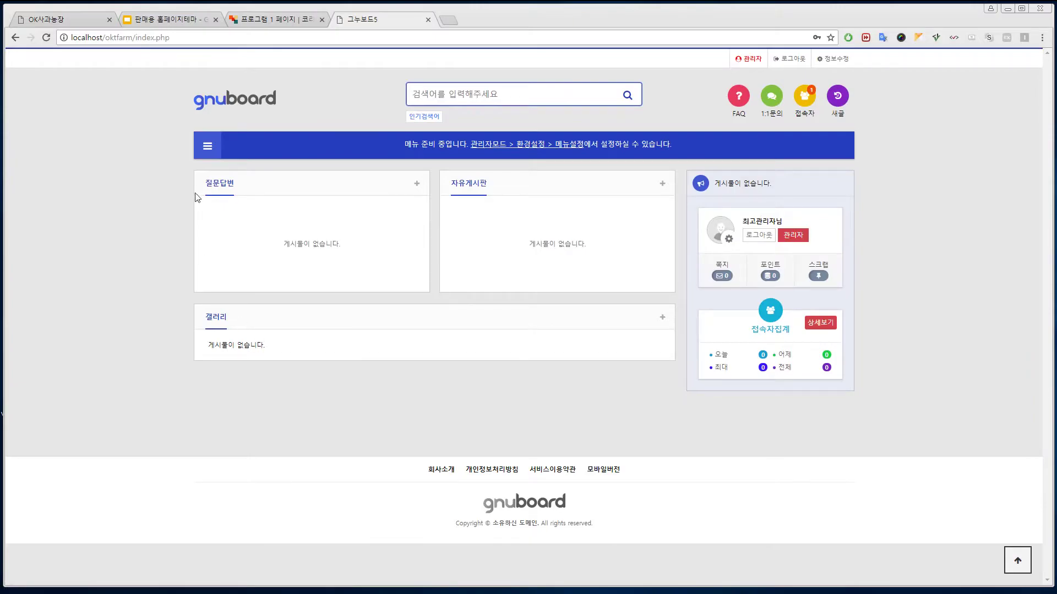
pyautogui.click(793, 236)
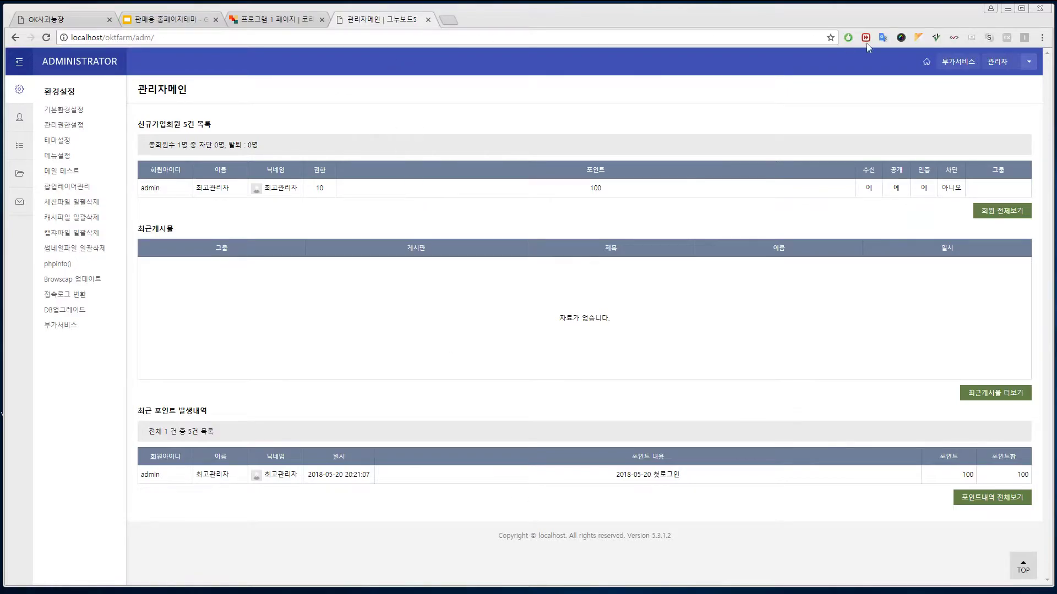
# - Compare the new site's front page with the apple farm demo, then return to admin main
pyautogui.click(926, 62)
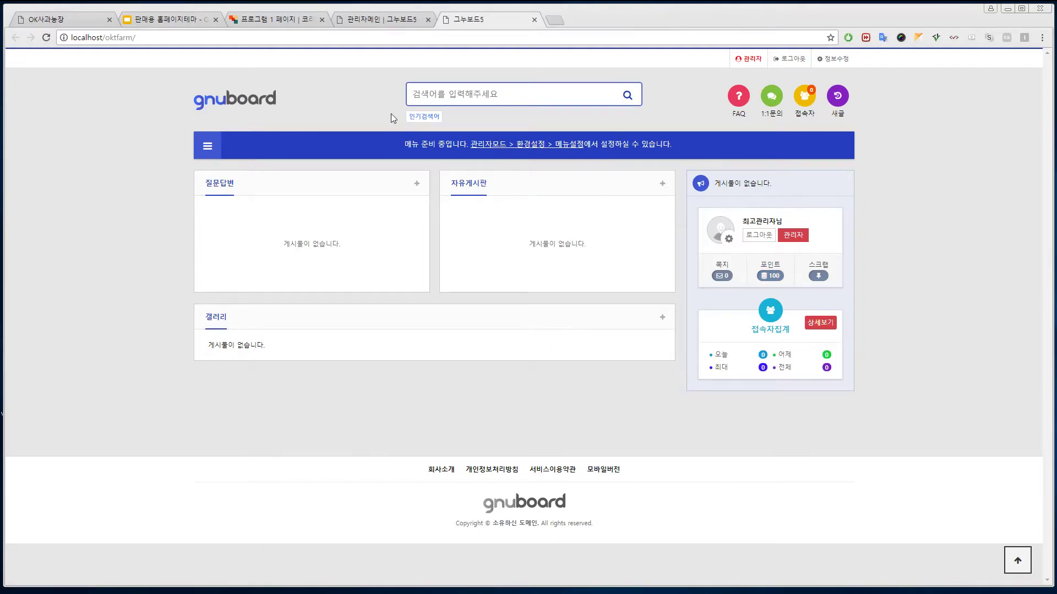
pyautogui.click(41, 22)
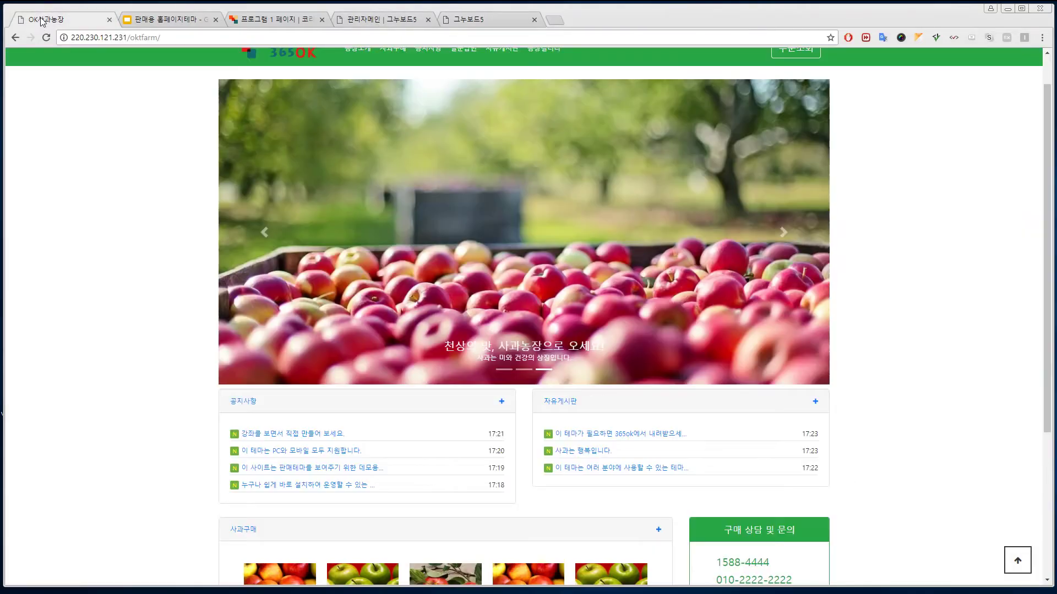
pyautogui.scroll(2, 638, 319)
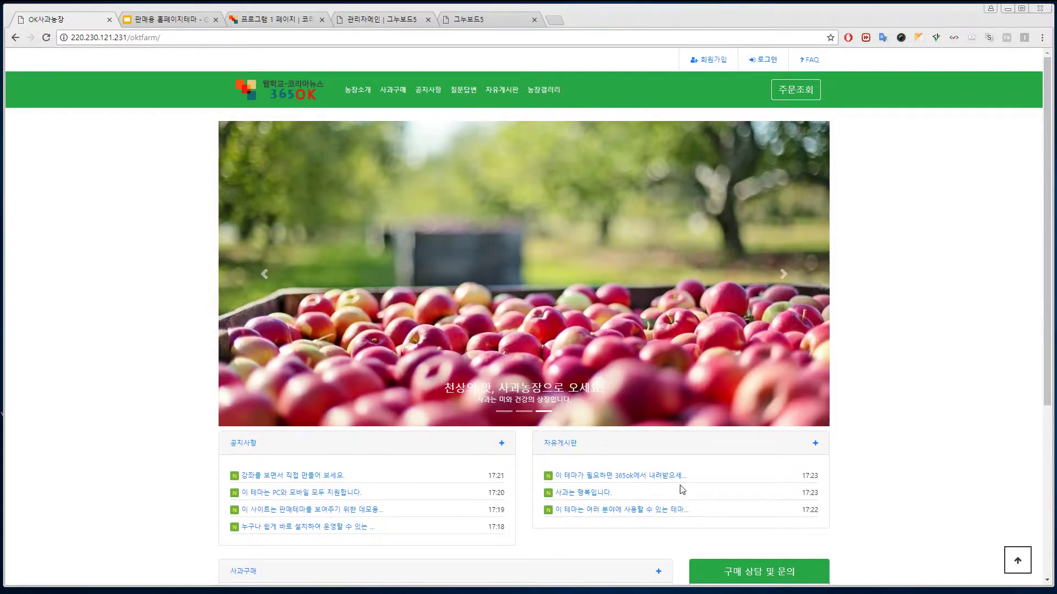
pyautogui.click(492, 20)
pyautogui.click(385, 19)
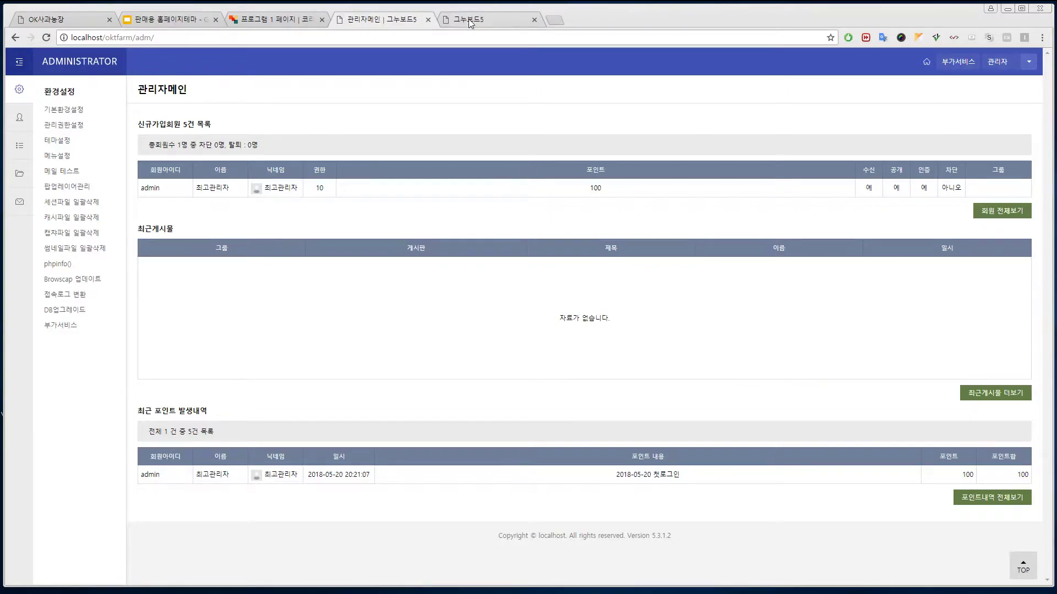
# - In 기본환경설정, set title and mail sender to 사과농장, untick 포인트 사용, and save
pyautogui.click(64, 110)
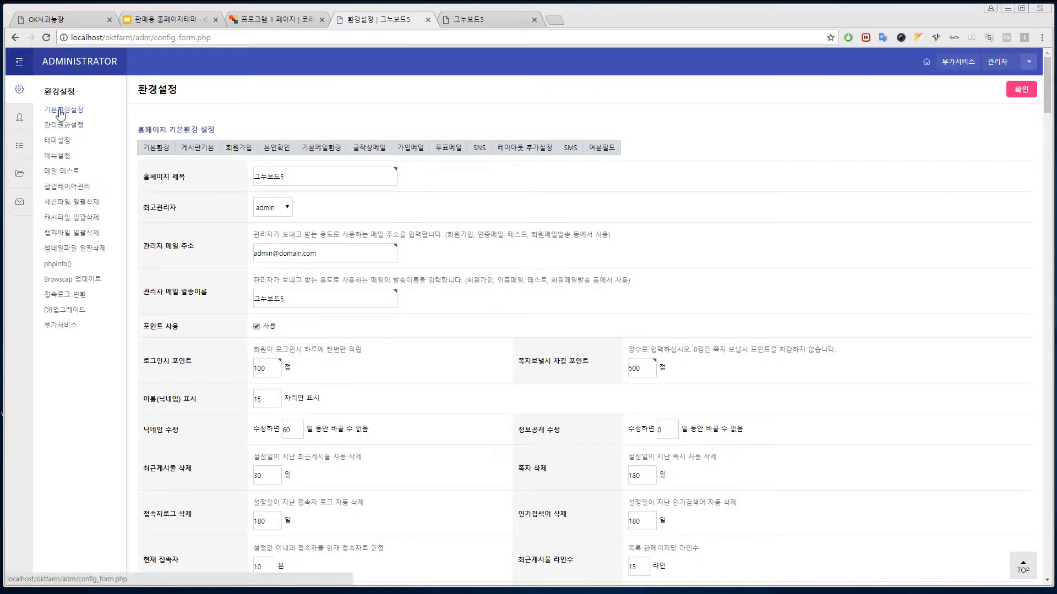
pyautogui.doubleClick(330, 175)
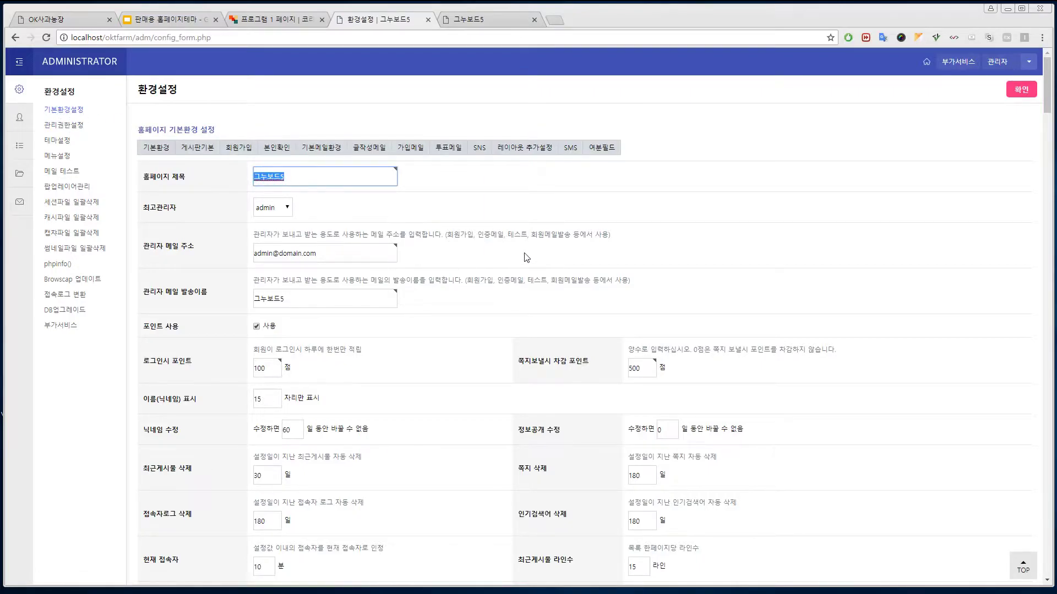
pyautogui.write('사과농장')
pyautogui.click(257, 327)
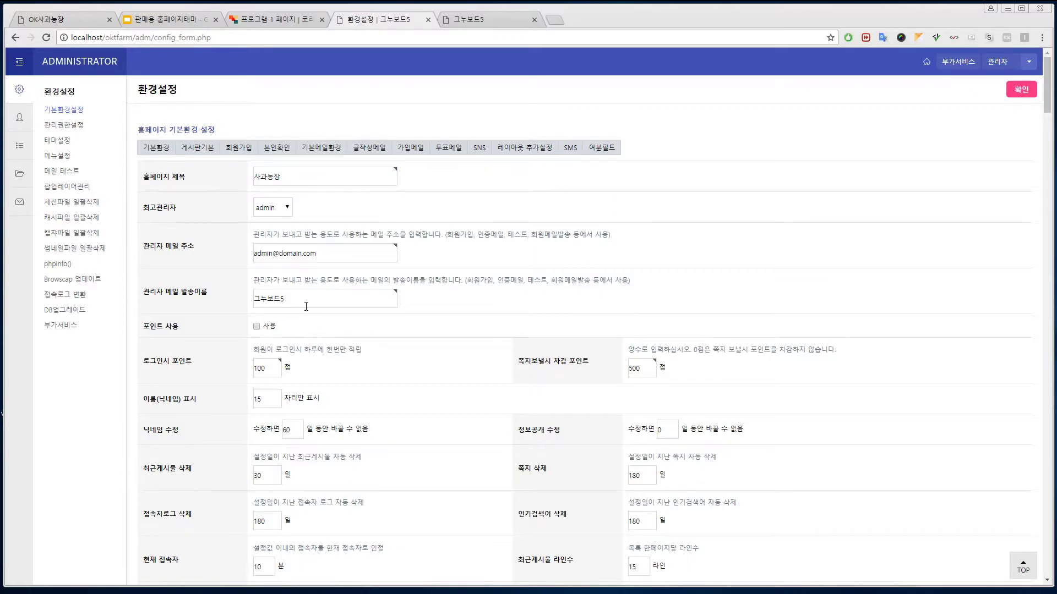
pyautogui.moveTo(298, 179); pyautogui.dragTo(240, 180)
pyautogui.hotkey('ctrl', 'c')
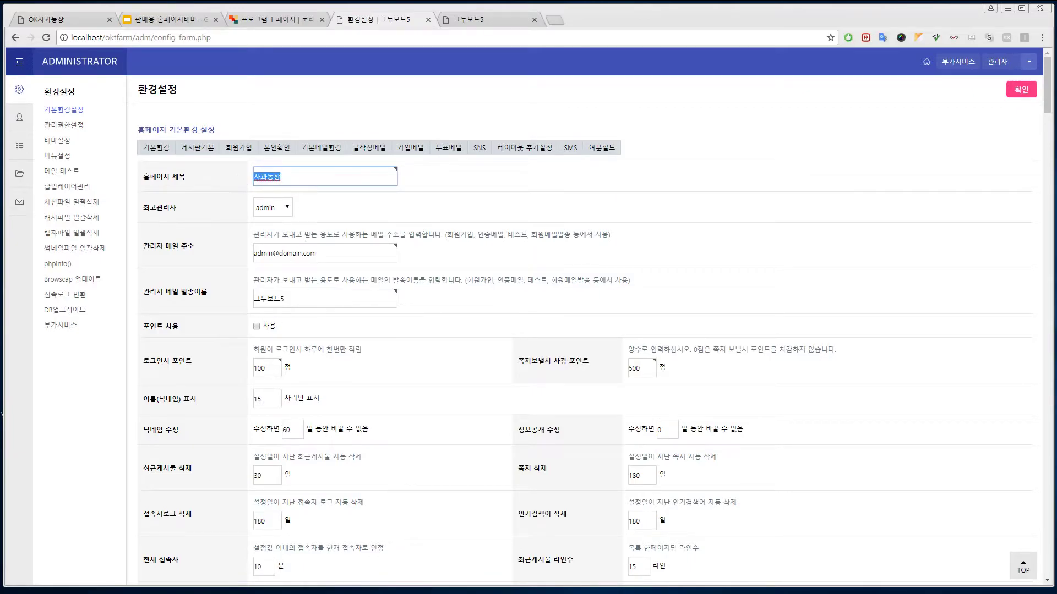
pyautogui.moveTo(295, 305); pyautogui.dragTo(225, 308)
pyautogui.hotkey('ctrl', 'v')
pyautogui.click(1021, 89)
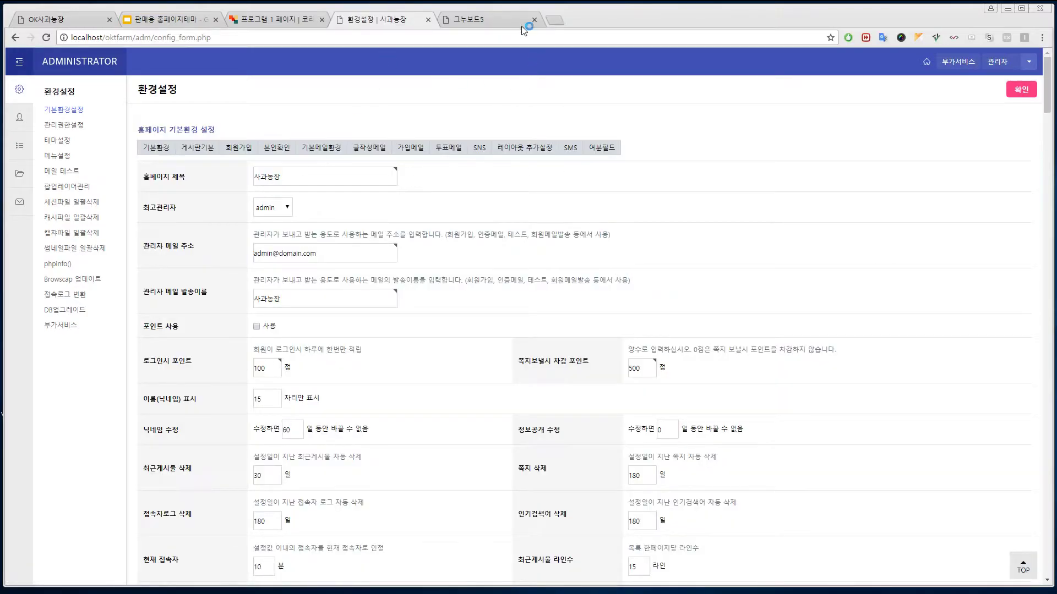
pyautogui.click(477, 22)
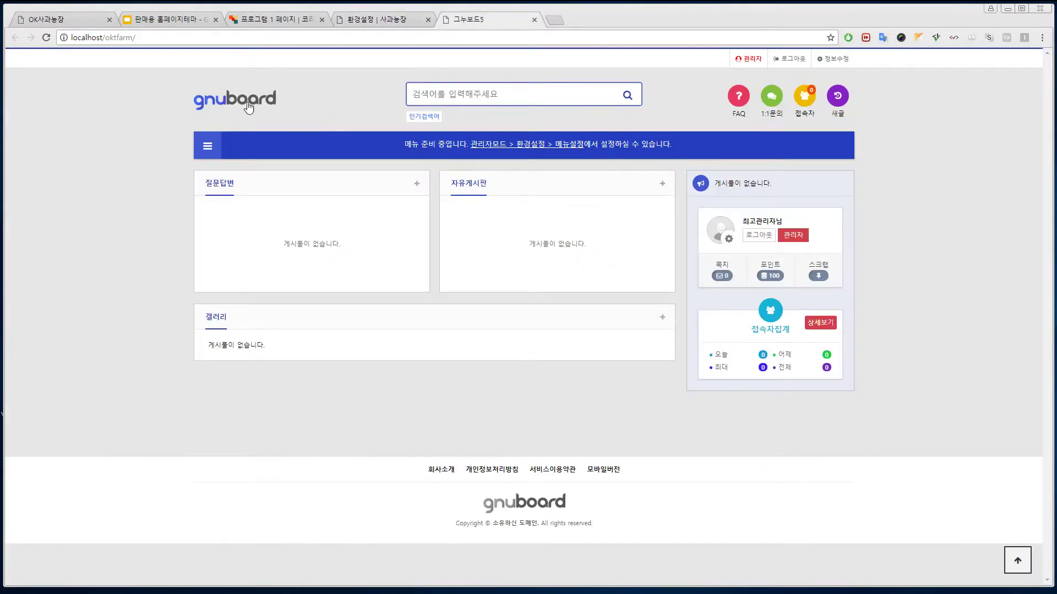
# - In 테마설정, apply 농장테마 and confirm both prompts
pyautogui.press('F5')
pyautogui.click(367, 23)
pyautogui.click(57, 157)
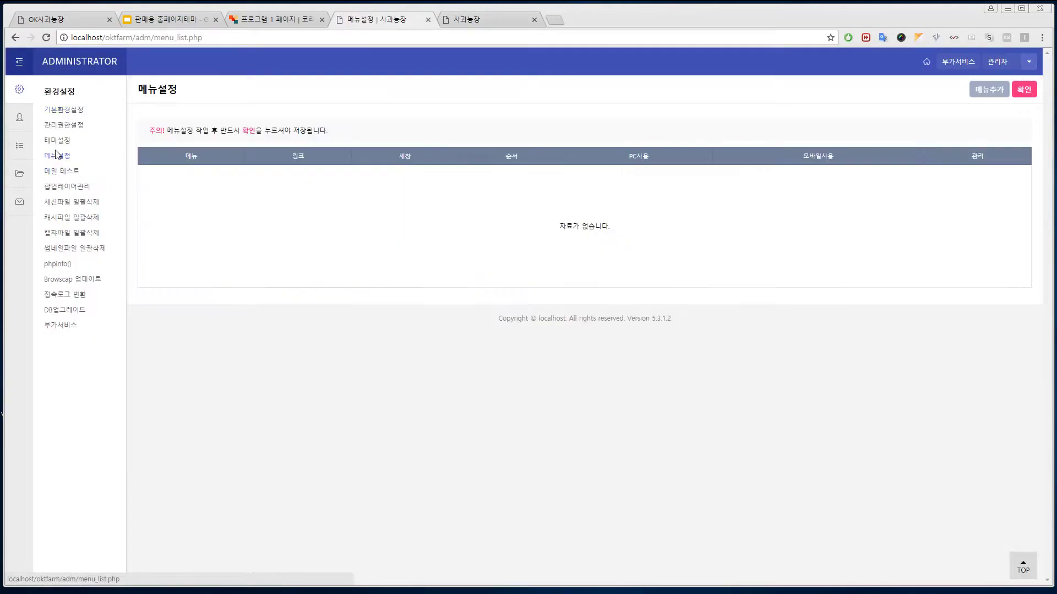
pyautogui.click(56, 142)
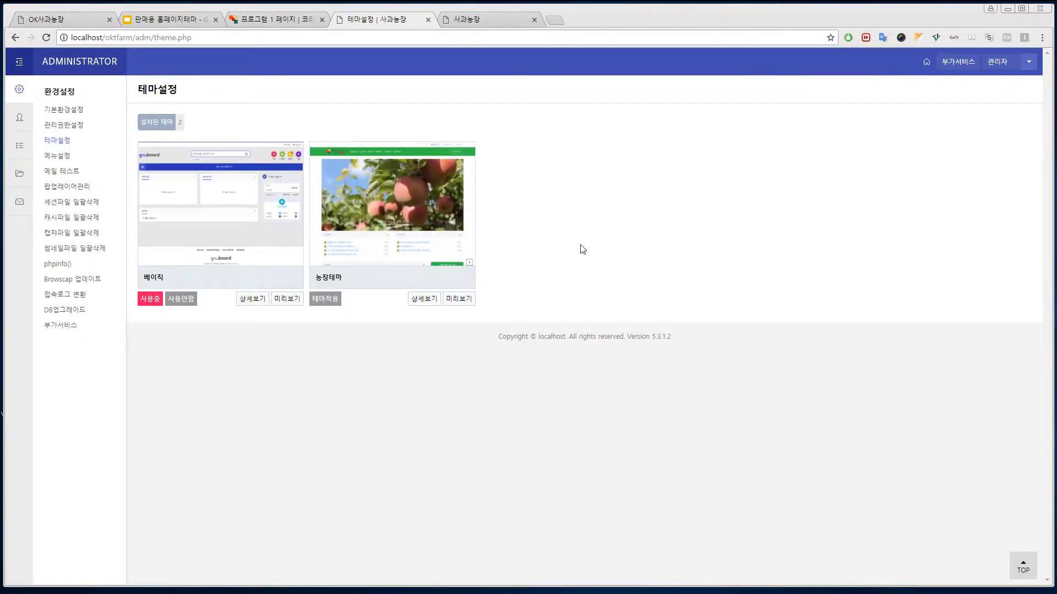
pyautogui.click(319, 301)
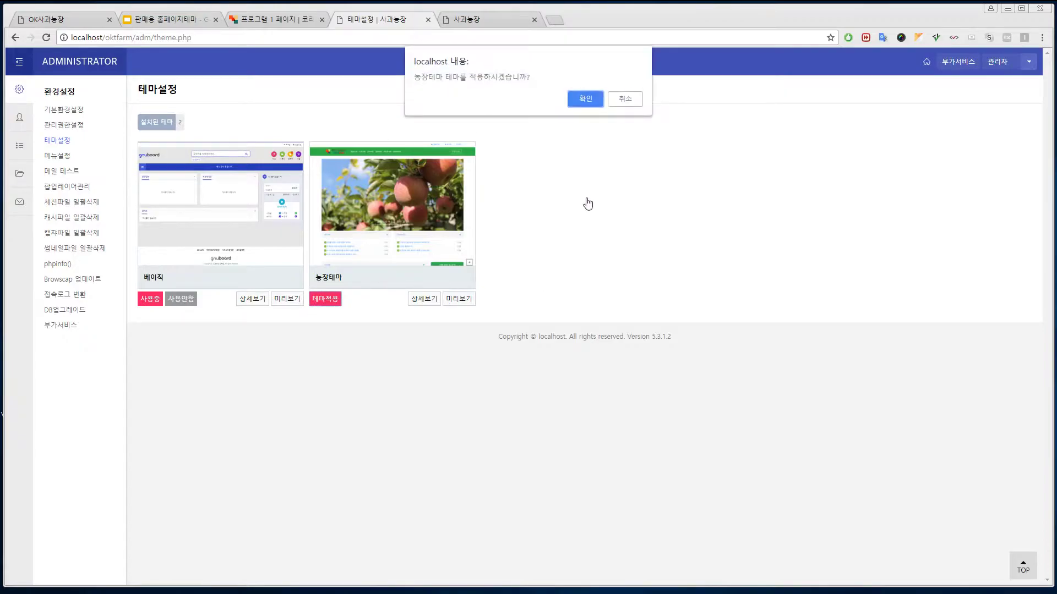
pyautogui.click(585, 99)
pyautogui.click(584, 142)
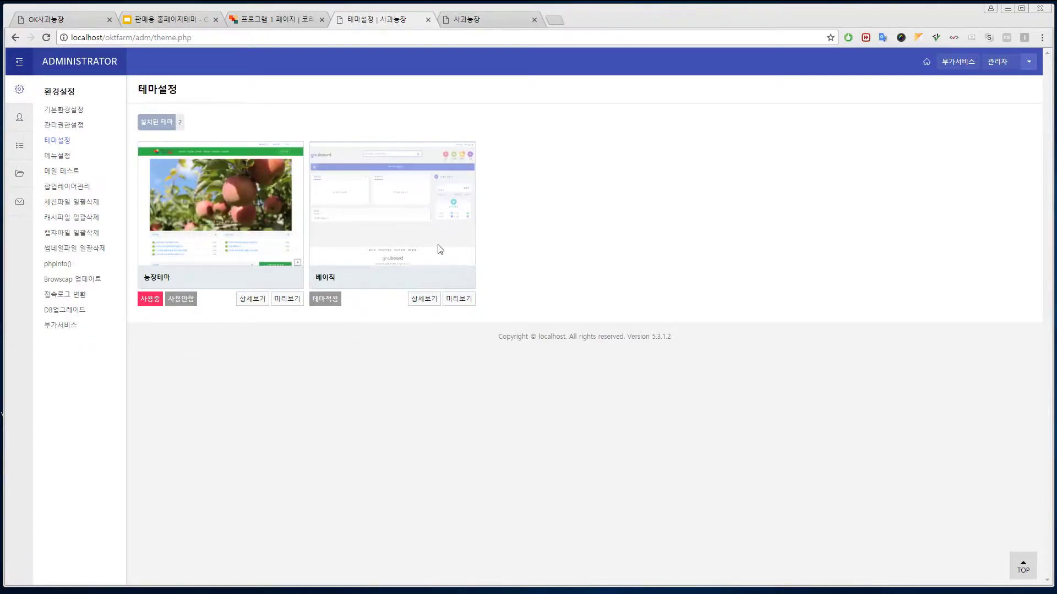
# - Reload the front page in 농장테마, compare it with the OK사과농장 site, and return to admin
pyautogui.click(481, 20)
pyautogui.press('F5')
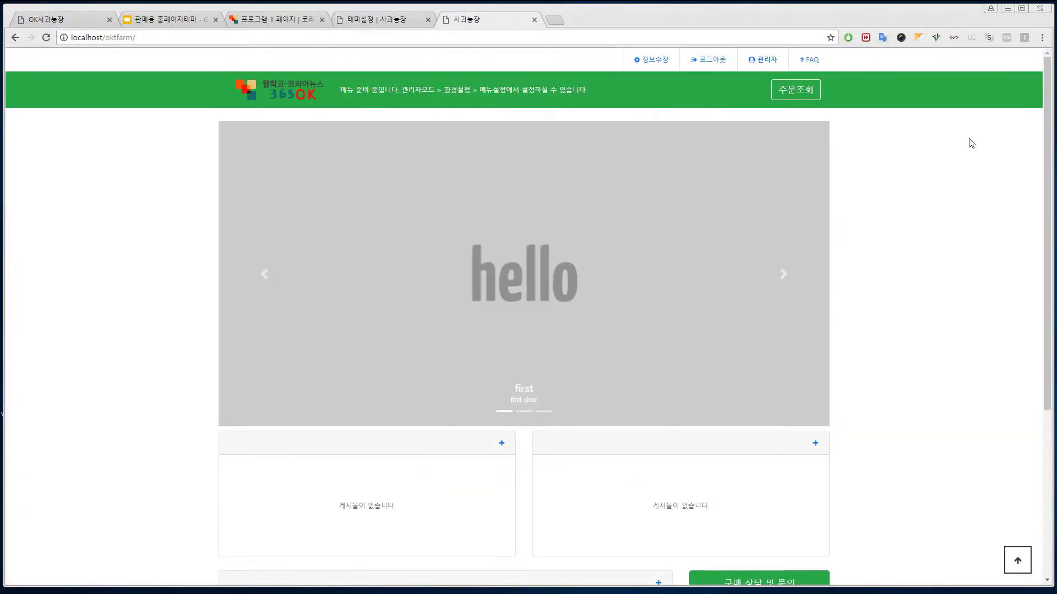
pyautogui.moveTo(1043, 123)
pyautogui.mouseDown()
pyautogui.moveTo(1047, 322)
pyautogui.moveTo(1044, 113)
pyautogui.mouseUp()
pyautogui.click(55, 23)
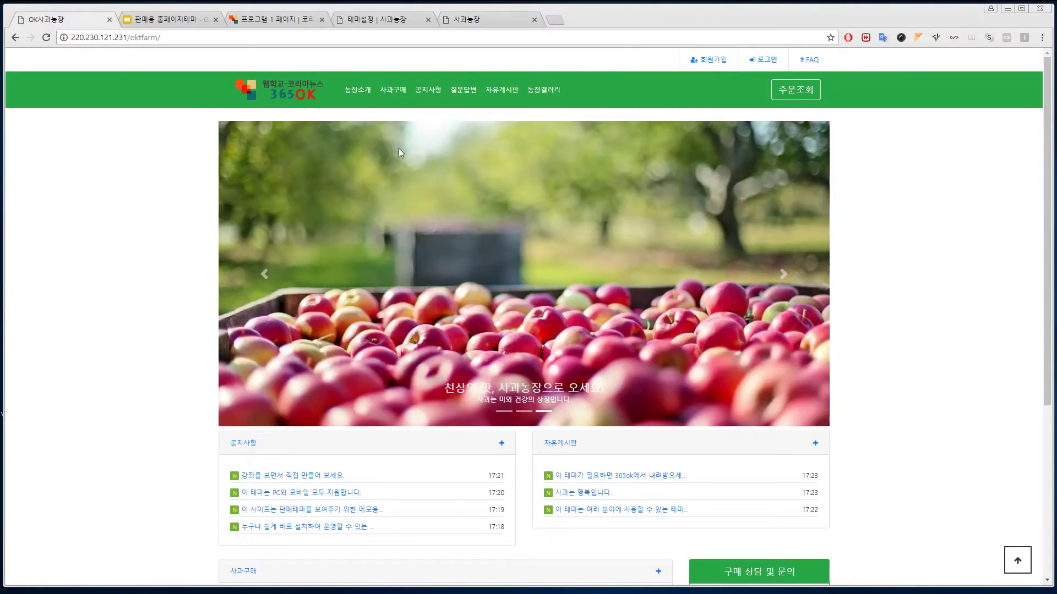
pyautogui.click(498, 22)
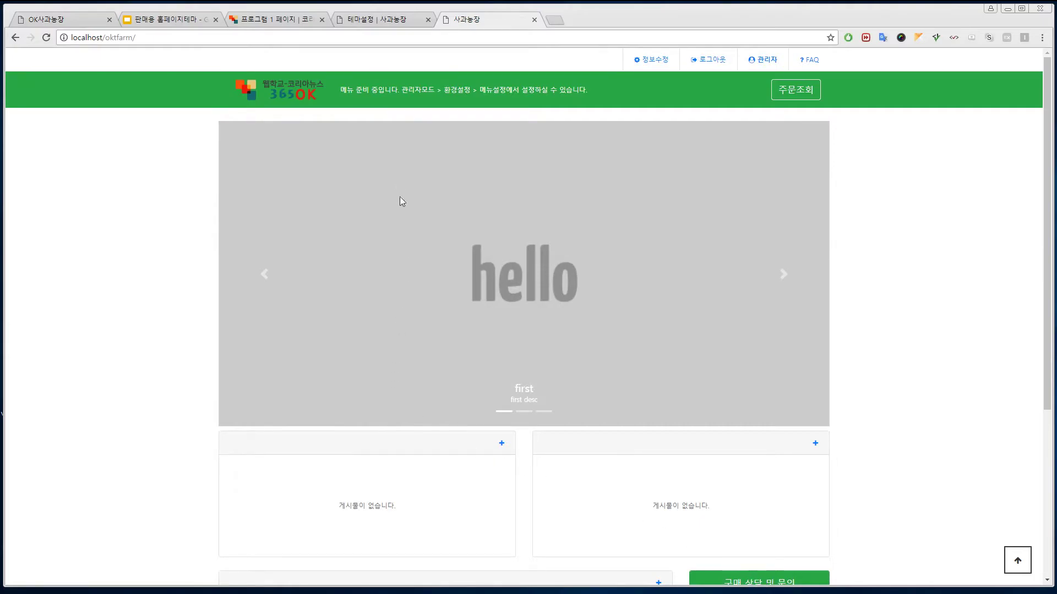
pyautogui.click(384, 22)
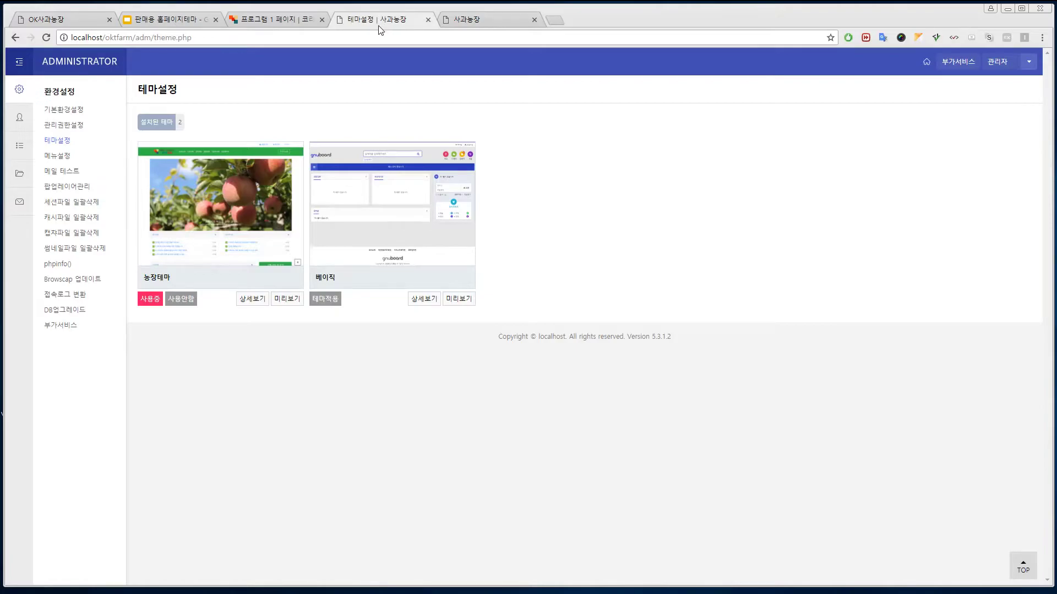
pyautogui.click(20, 146)
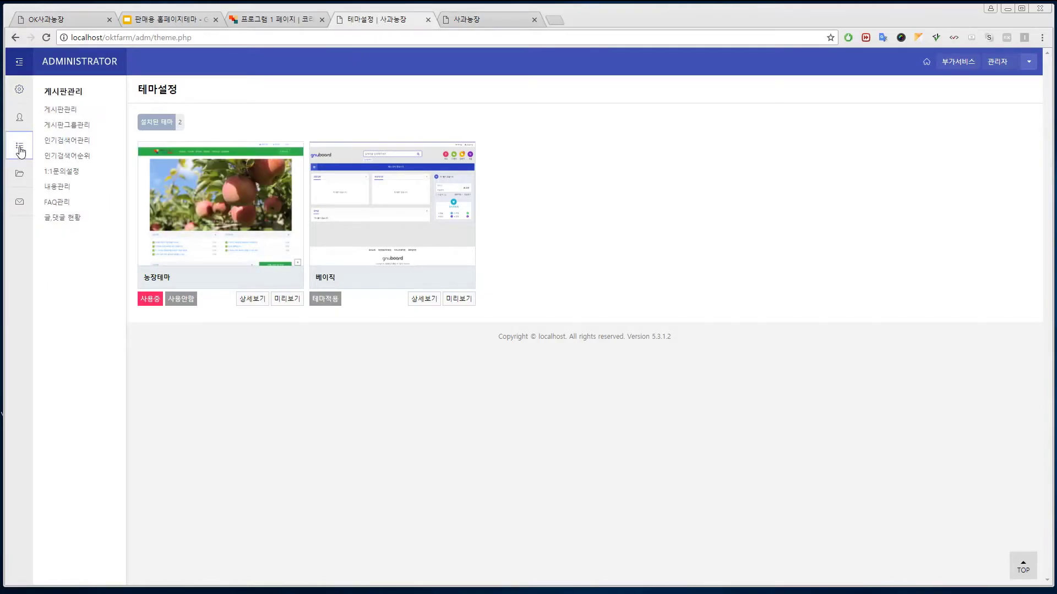
# - Set PC skins to (테마) basic for free, notice and qa, and (테마) gallery for gallery
pyautogui.click(65, 112)
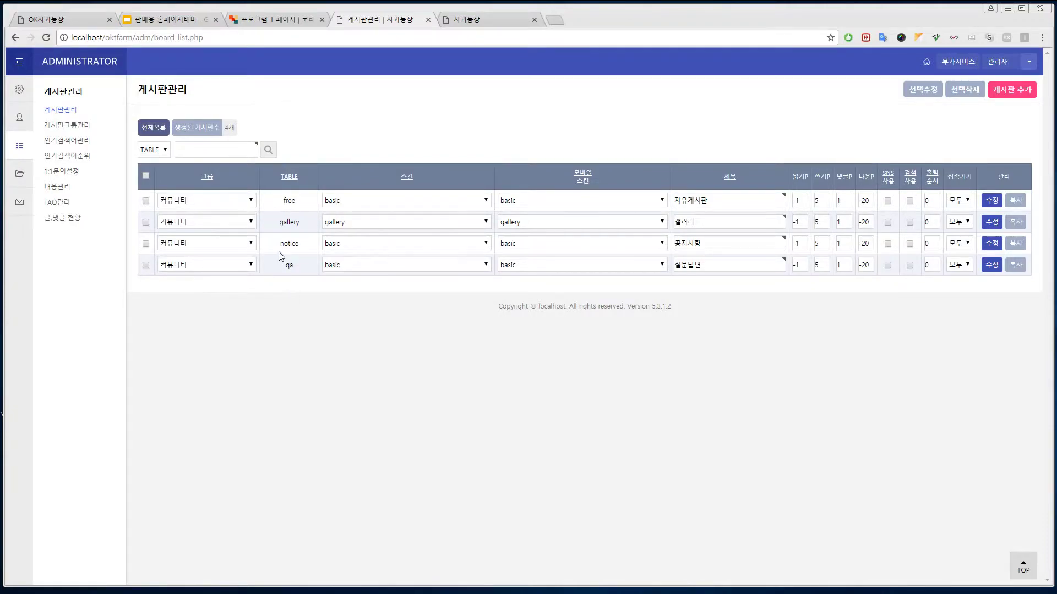
pyautogui.click(487, 203)
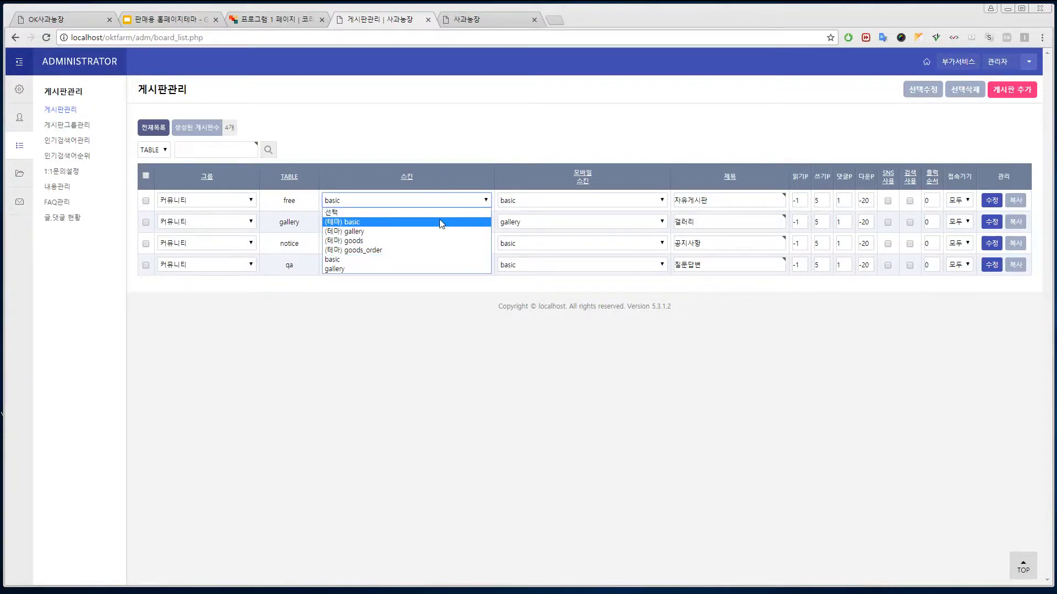
pyautogui.click(434, 220)
pyautogui.click(484, 222)
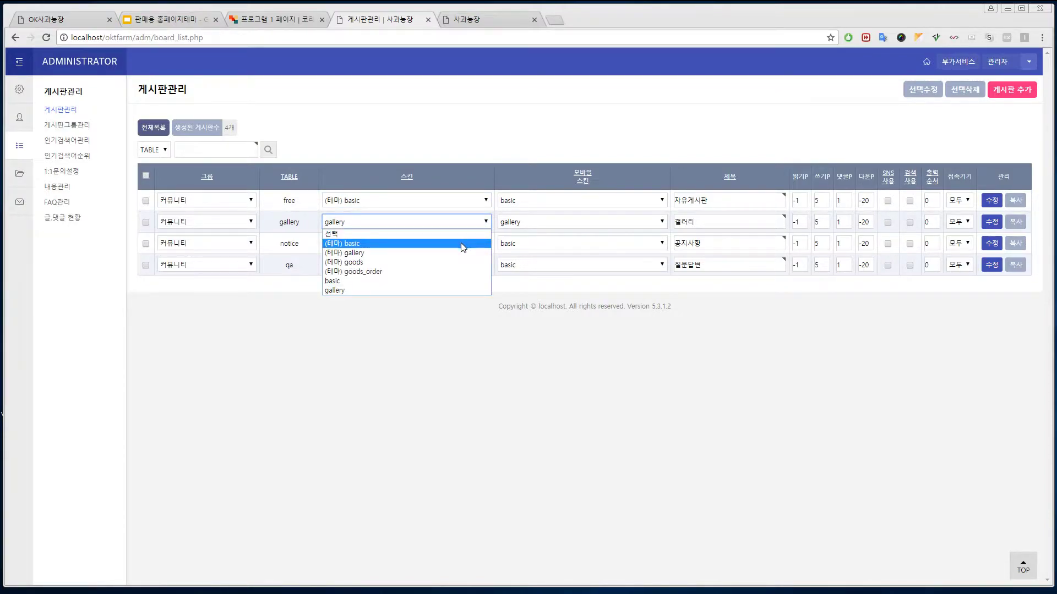
pyautogui.click(462, 252)
pyautogui.click(482, 243)
pyautogui.click(471, 264)
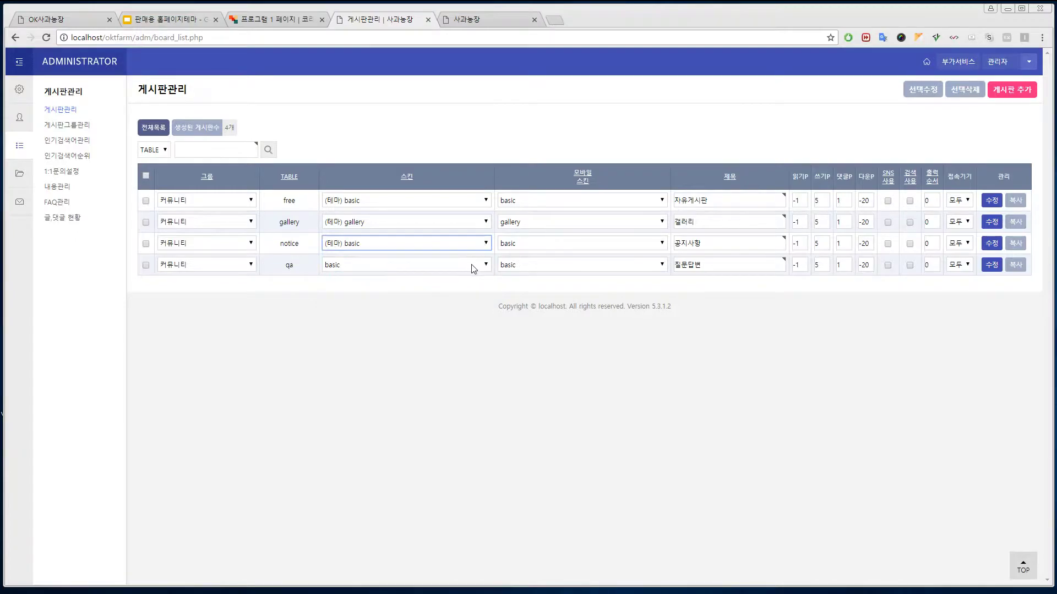
pyautogui.click(477, 266)
pyautogui.click(466, 285)
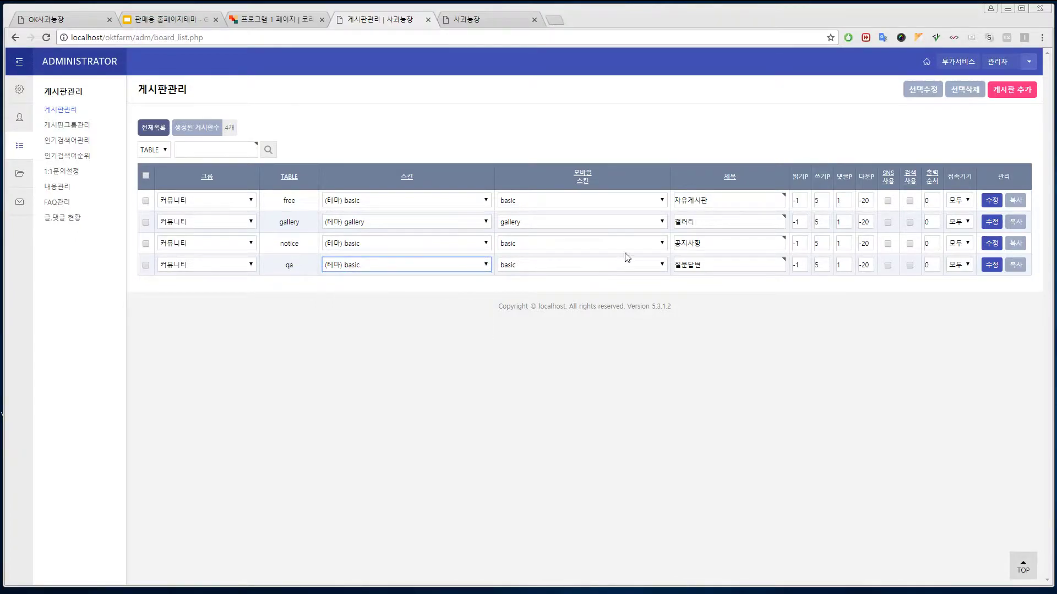
# - Set the matching (테마) mobile skins, select all four boards, and save with 선택수정
pyautogui.click(587, 265)
pyautogui.click(581, 286)
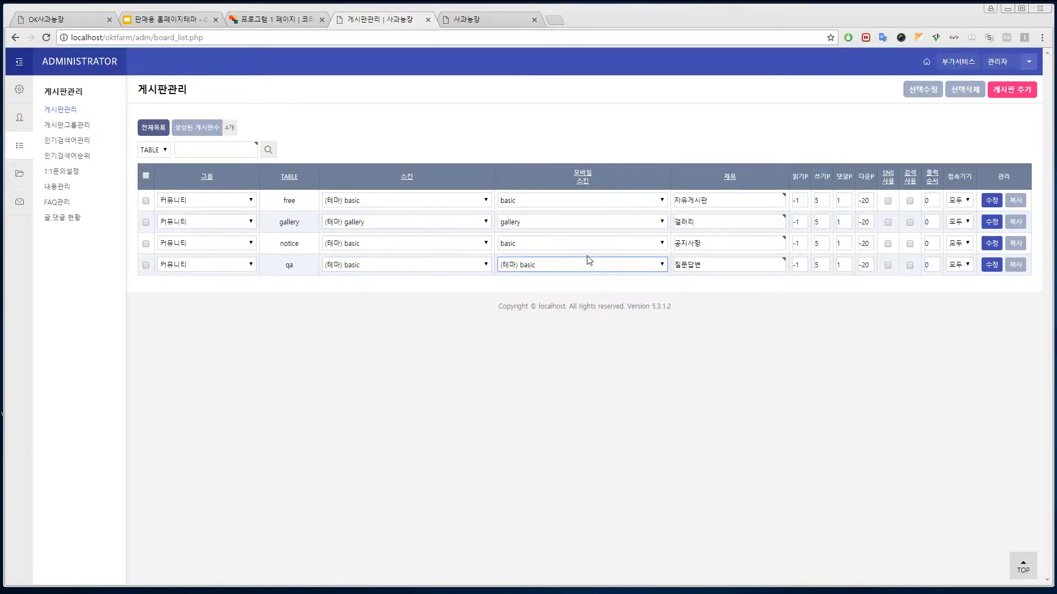
pyautogui.click(588, 243)
pyautogui.click(590, 265)
pyautogui.click(592, 222)
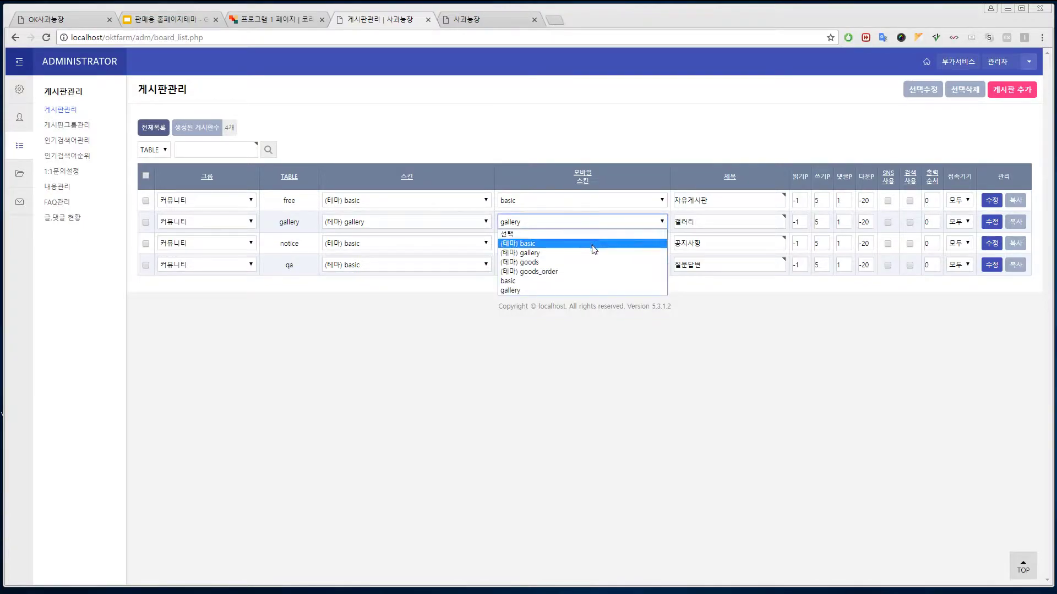
pyautogui.click(590, 249)
pyautogui.click(592, 201)
pyautogui.click(592, 222)
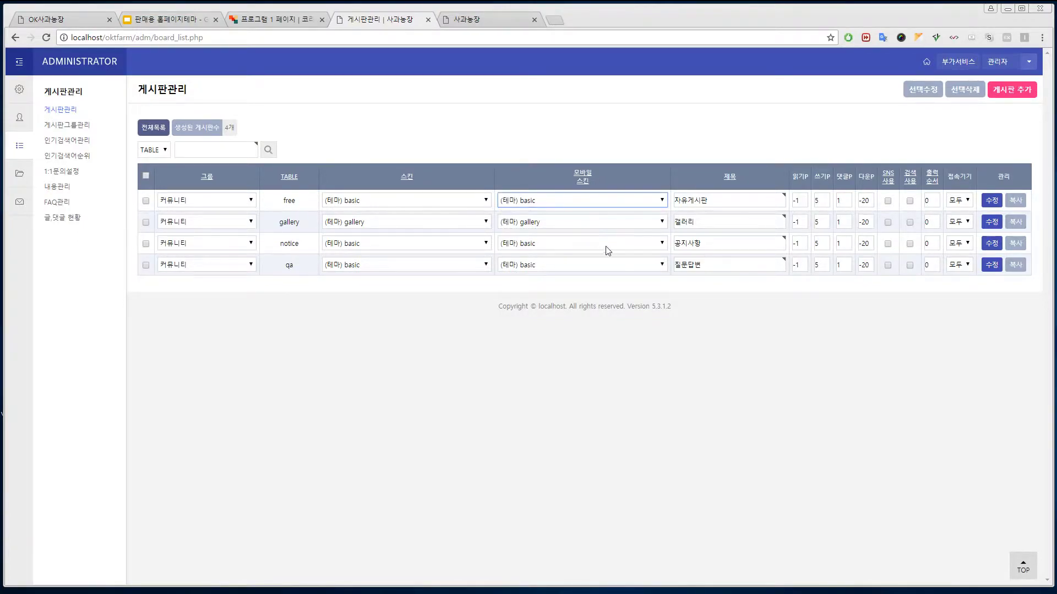
pyautogui.click(146, 177)
pyautogui.click(922, 89)
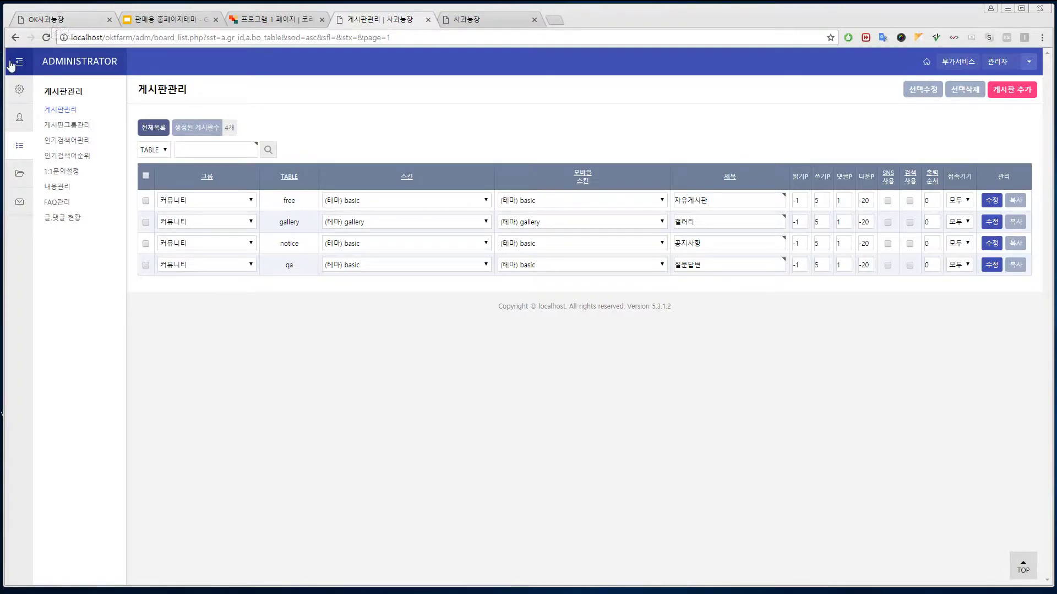
# - Add board group ID mall titled 쇼핑 in 게시판그룹관리, then go back to the board list
pyautogui.click(70, 130)
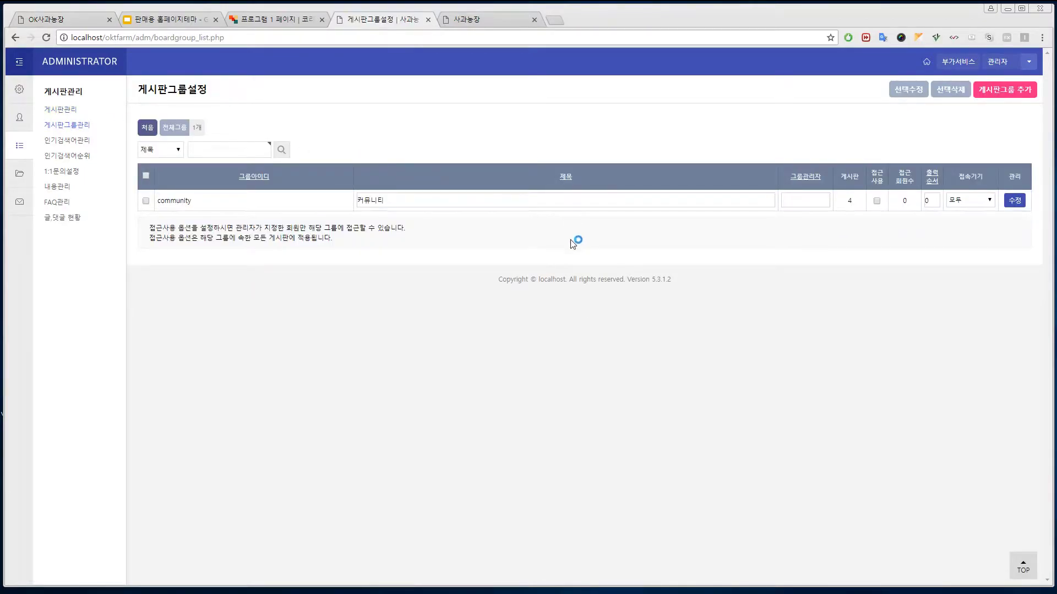
pyautogui.click(1013, 97)
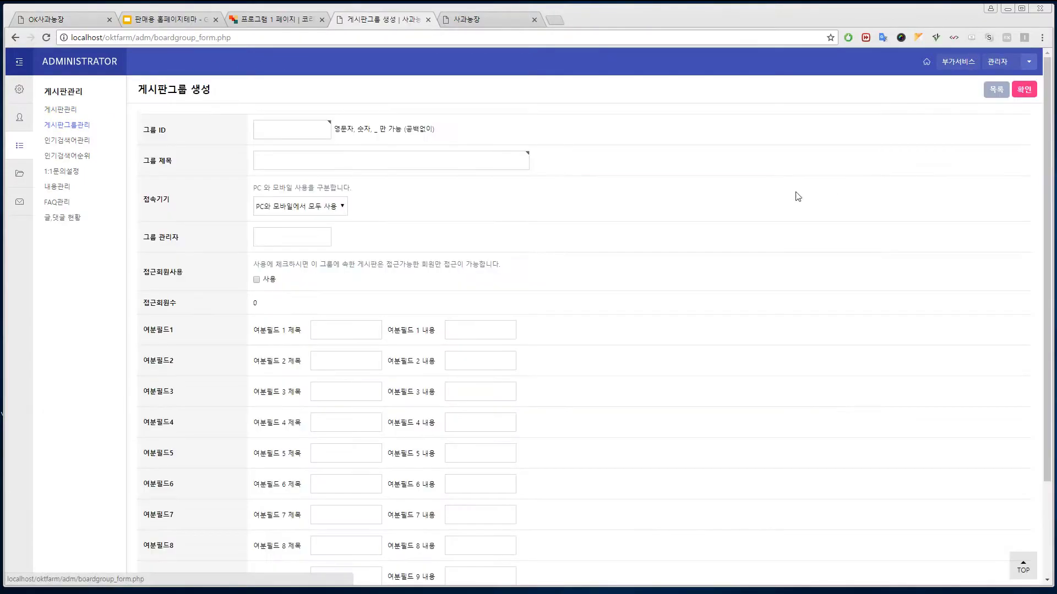
pyautogui.click(300, 134)
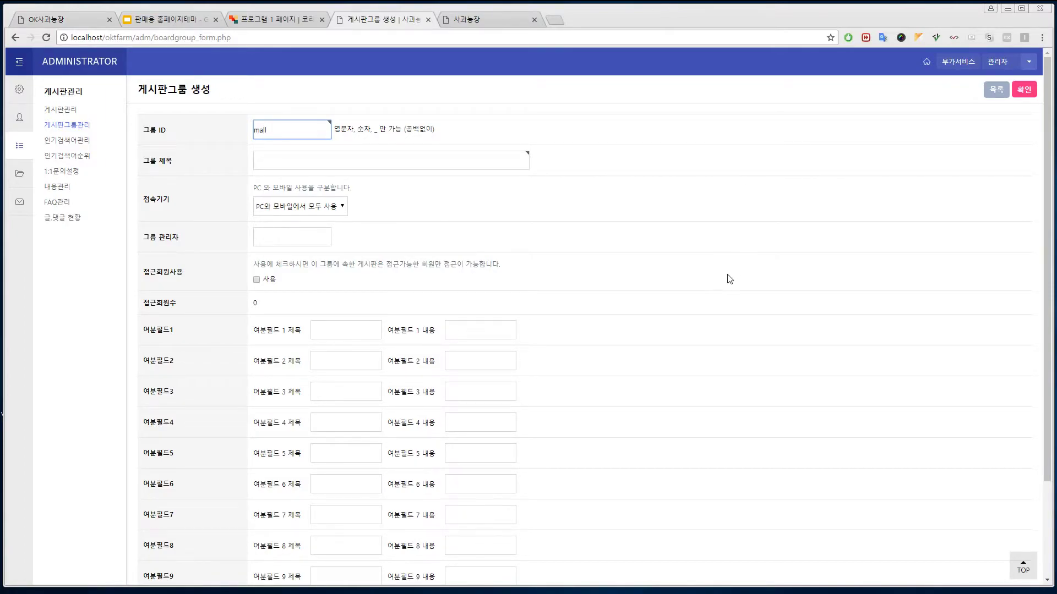
pyautogui.click(440, 165)
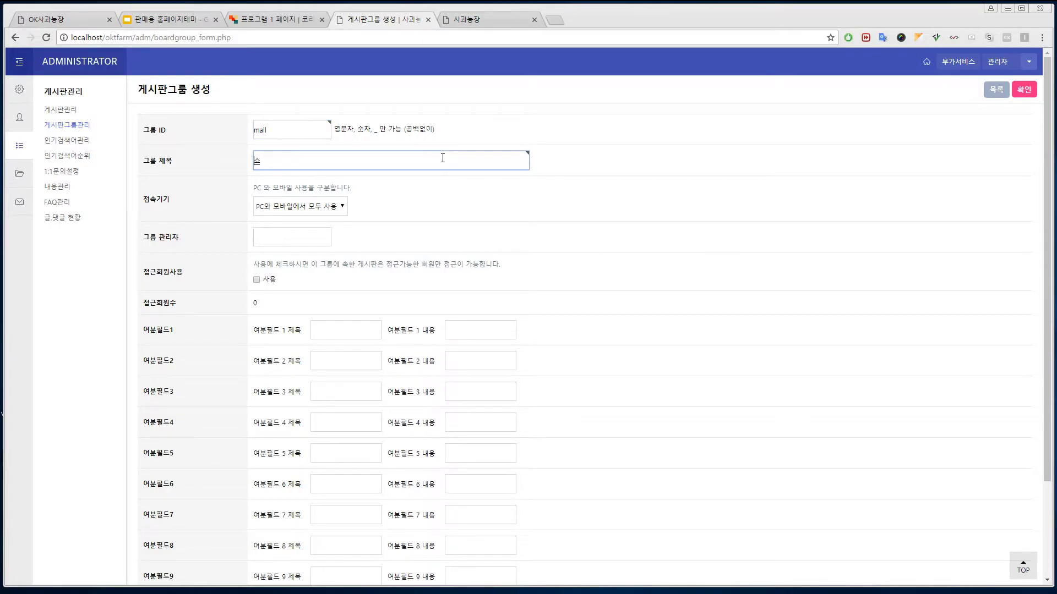
pyautogui.click(1023, 89)
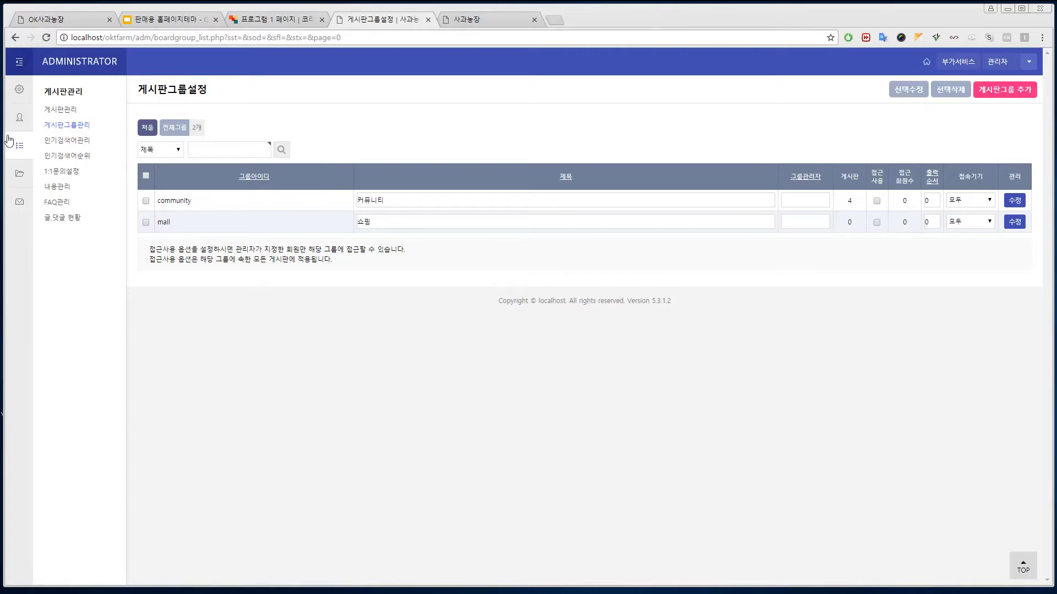
pyautogui.click(61, 109)
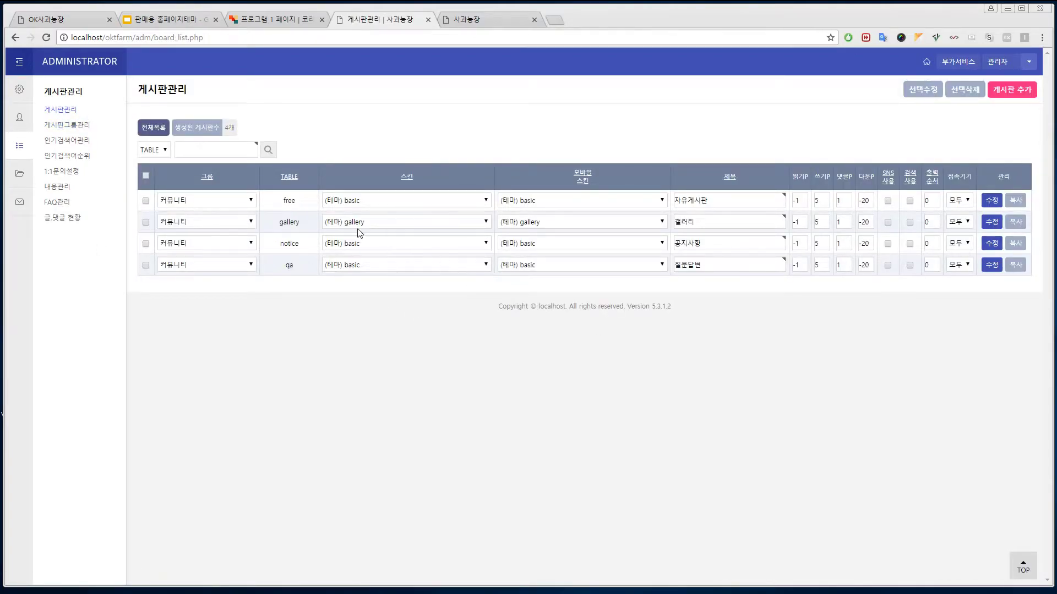
# - Copy the gallery board, naming the new table mainslider
pyautogui.click(1015, 223)
pyautogui.click(237, 173)
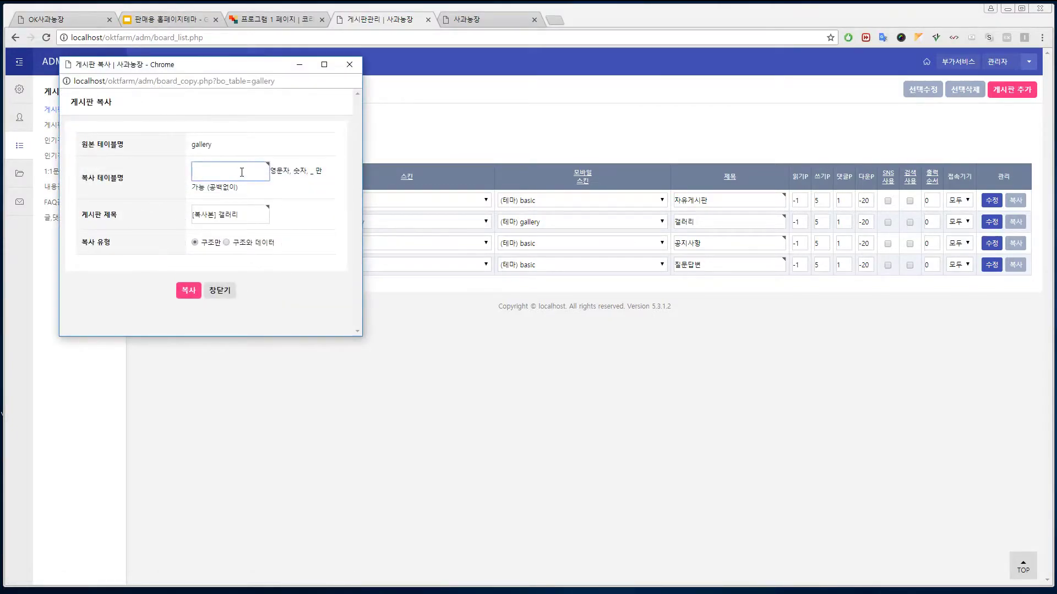
pyautogui.write('mai')
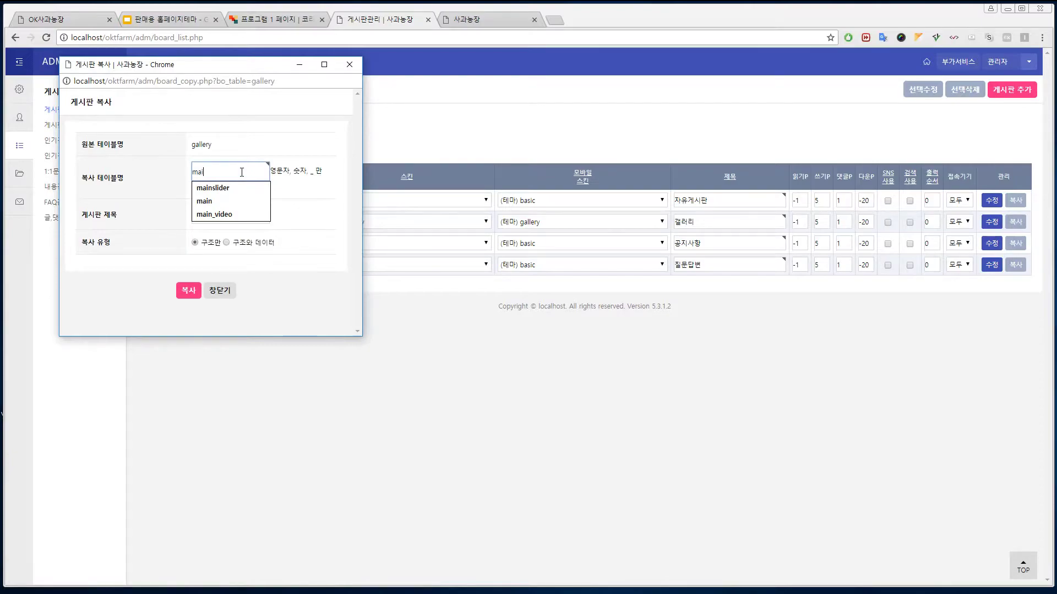
pyautogui.press('BackSpace')
pyautogui.write('n')
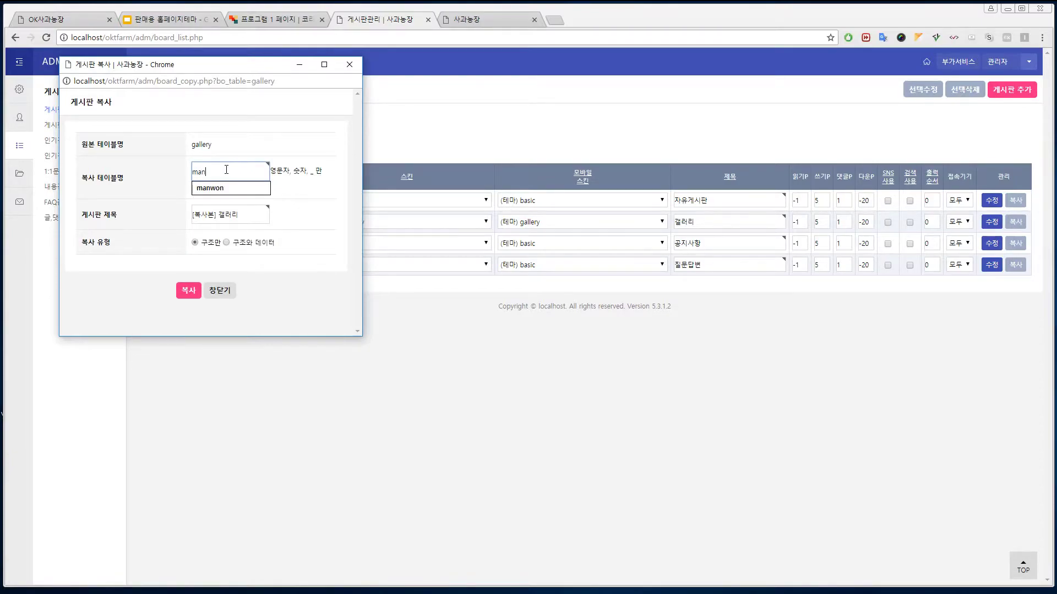
pyautogui.hotkey('shift', 'Left')
pyautogui.hotkey('shift', 'Left')
pyautogui.write('a')
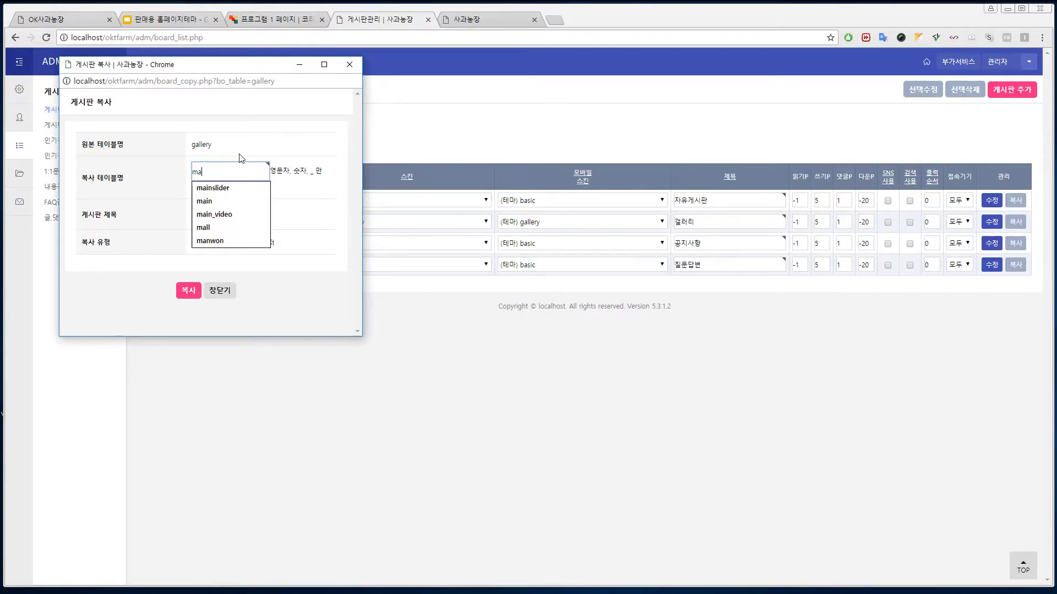
pyautogui.click(243, 188)
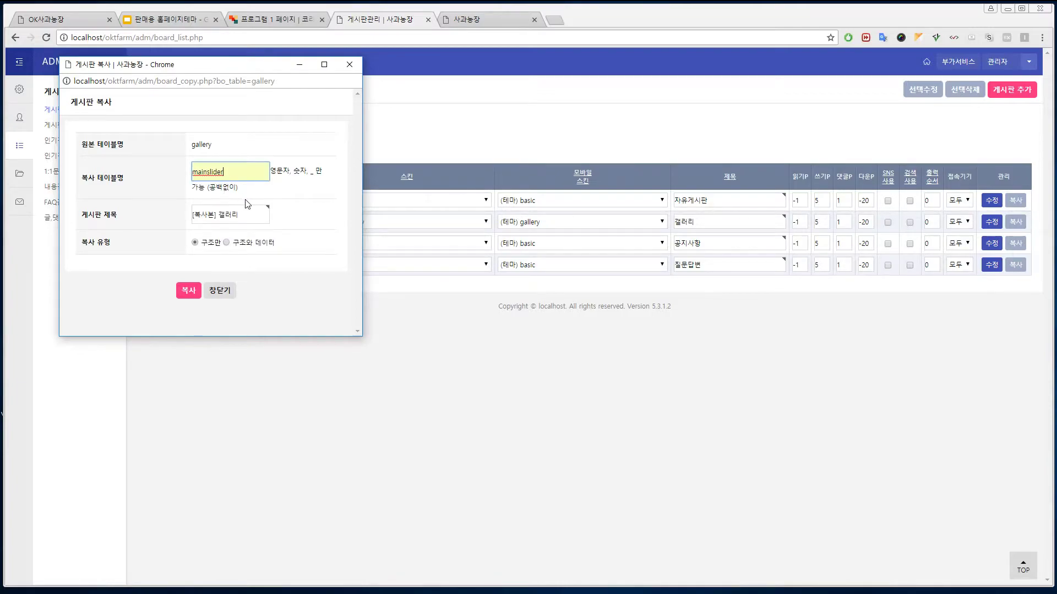
# - Title the copy 메인슬라이더, create it, and dismiss the success message
pyautogui.press('Tab')
pyautogui.write('메이')
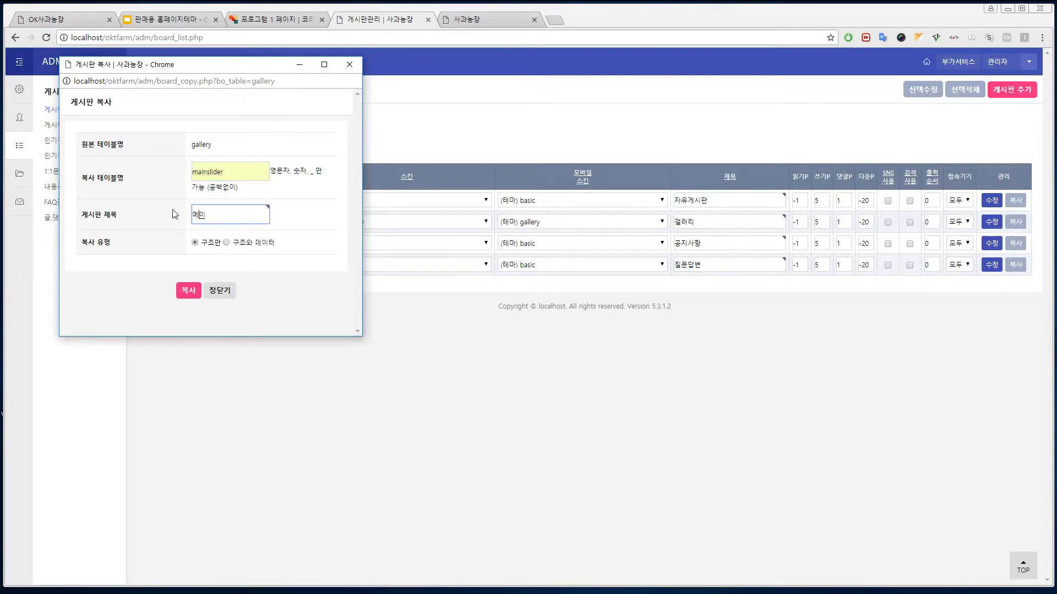
pyautogui.write('슬라이더')
pyautogui.click(189, 290)
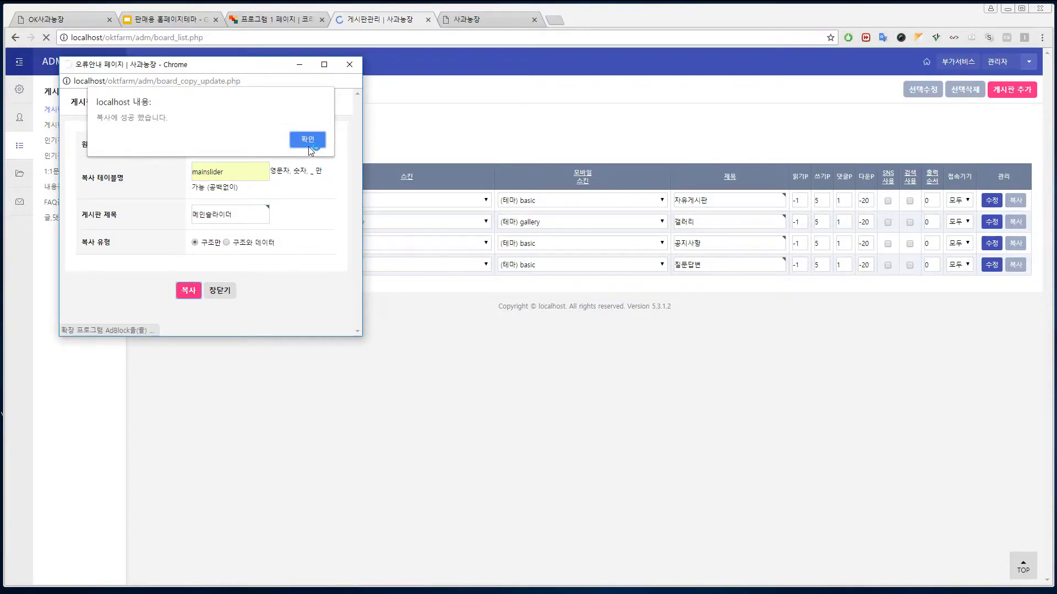
pyautogui.click(308, 147)
pyautogui.click(250, 174)
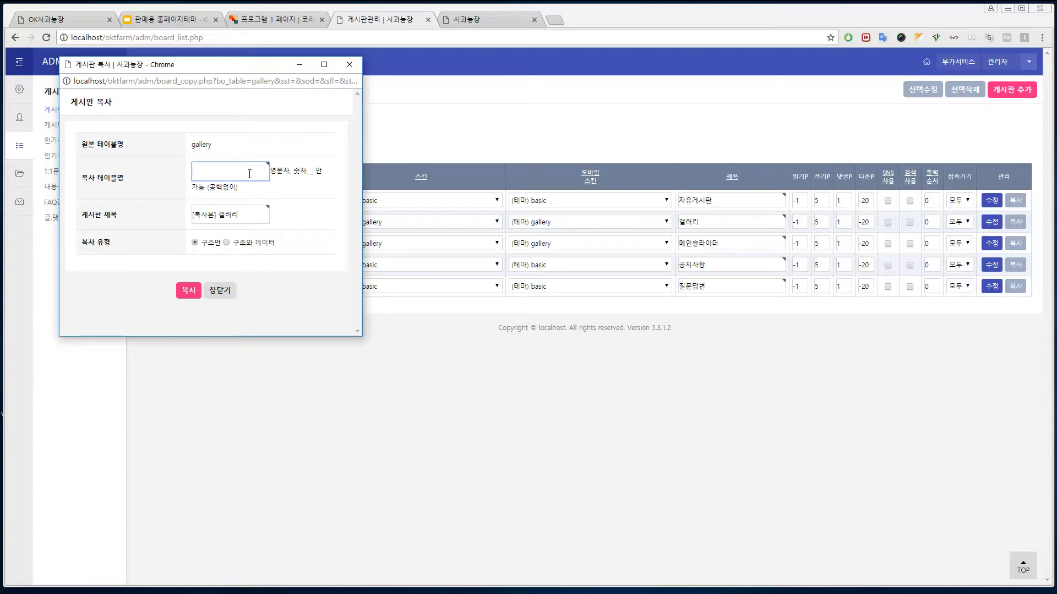
# - Enter goods as the new table name and 사과구입 as the copied board's title
pyautogui.write('goods')
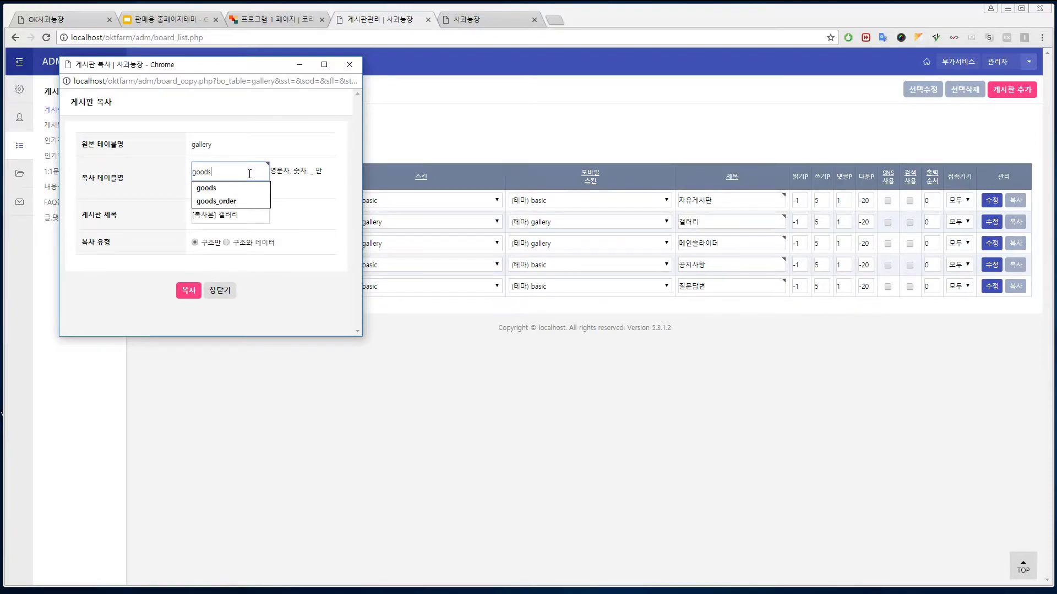
pyautogui.click(298, 217)
pyautogui.tripleClick(251, 215)
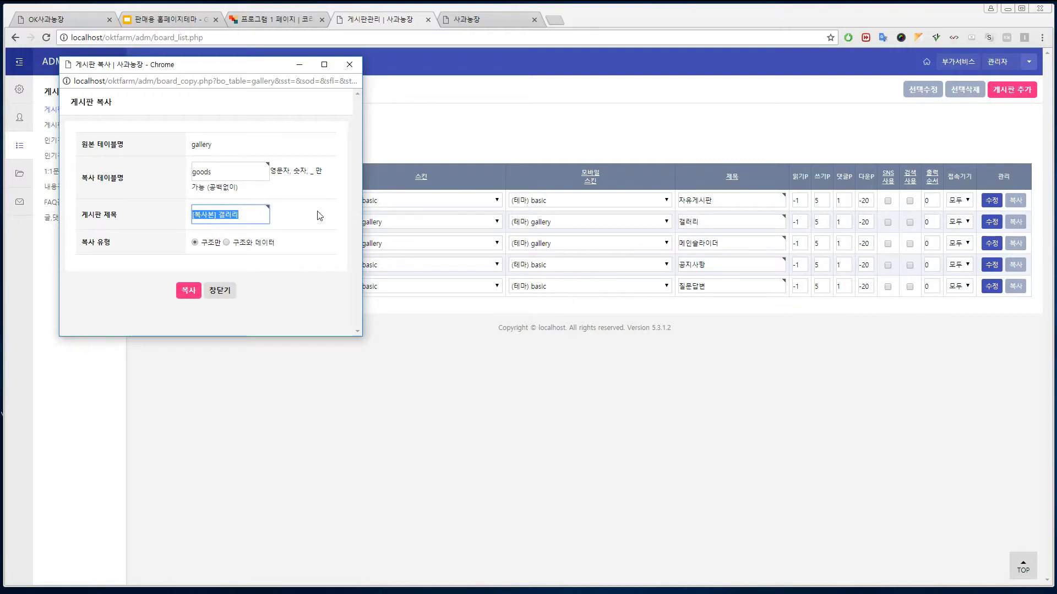
pyautogui.write('ㅅ농')
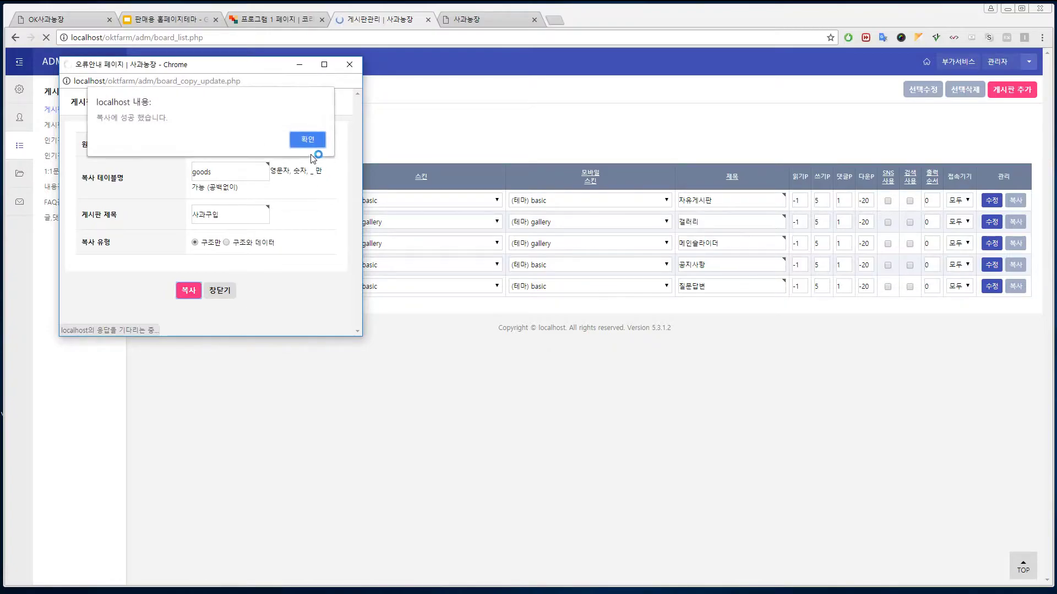
# - Finish the gallery copy and bring up the copy form for the free board
pyautogui.click(307, 140)
pyautogui.click(219, 290)
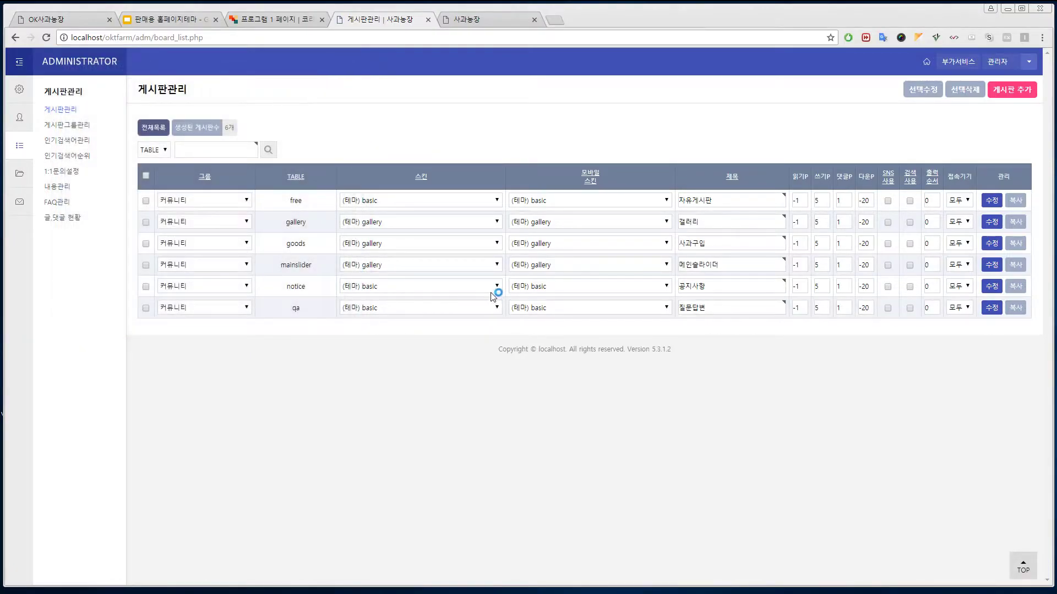
pyautogui.click(1014, 202)
pyautogui.click(232, 167)
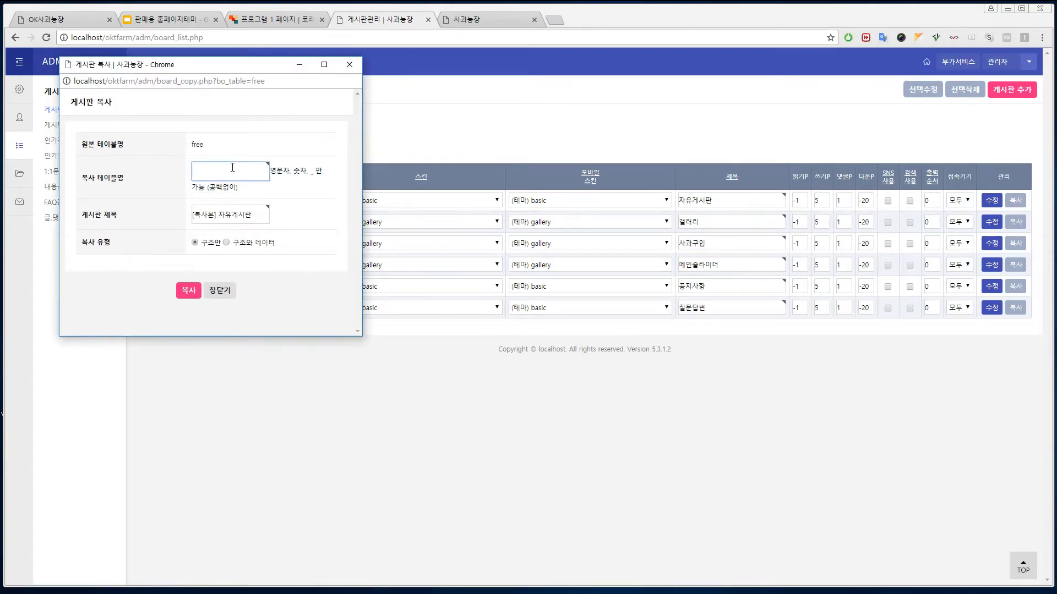
# - Copy the free board under table name goods_order with the title 구매게시판
pyautogui.write('good')
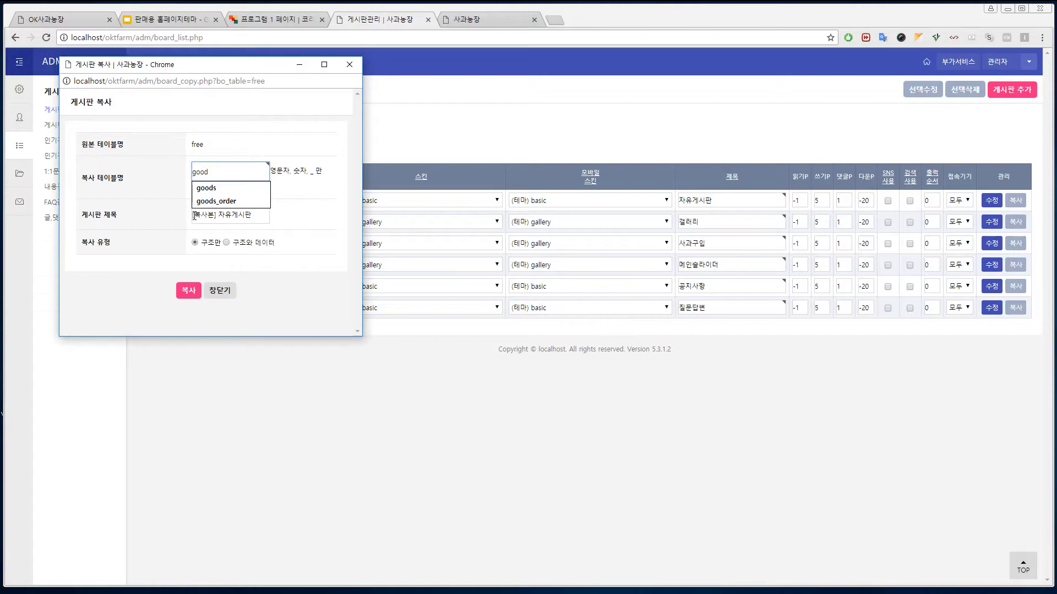
pyautogui.press('Down')
pyautogui.press('Down')
pyautogui.press('Return')
pyautogui.press('Tab')
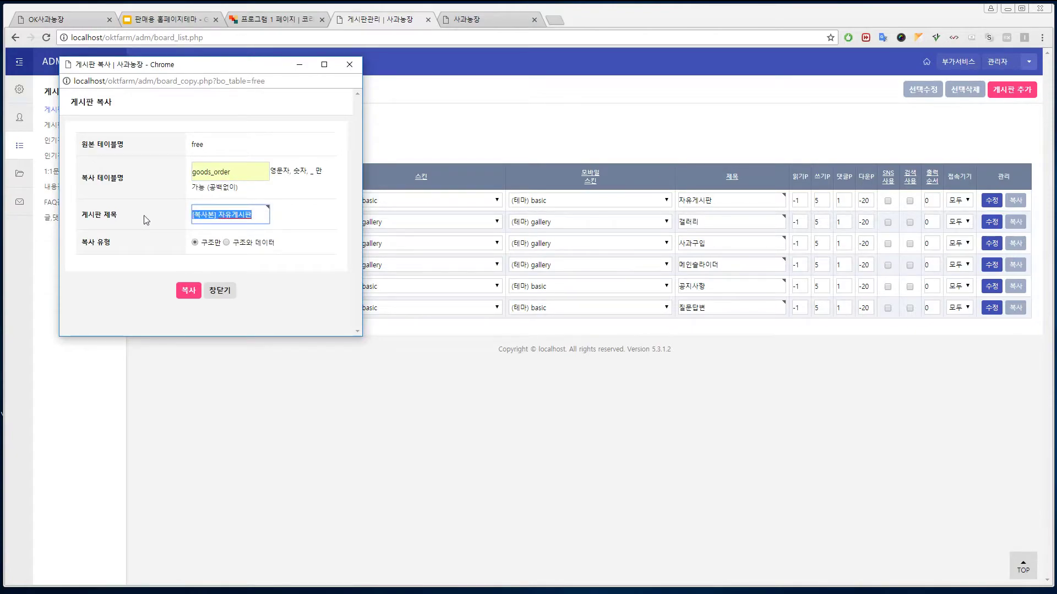
pyautogui.write('ㅌ')
pyautogui.write('매게시판')
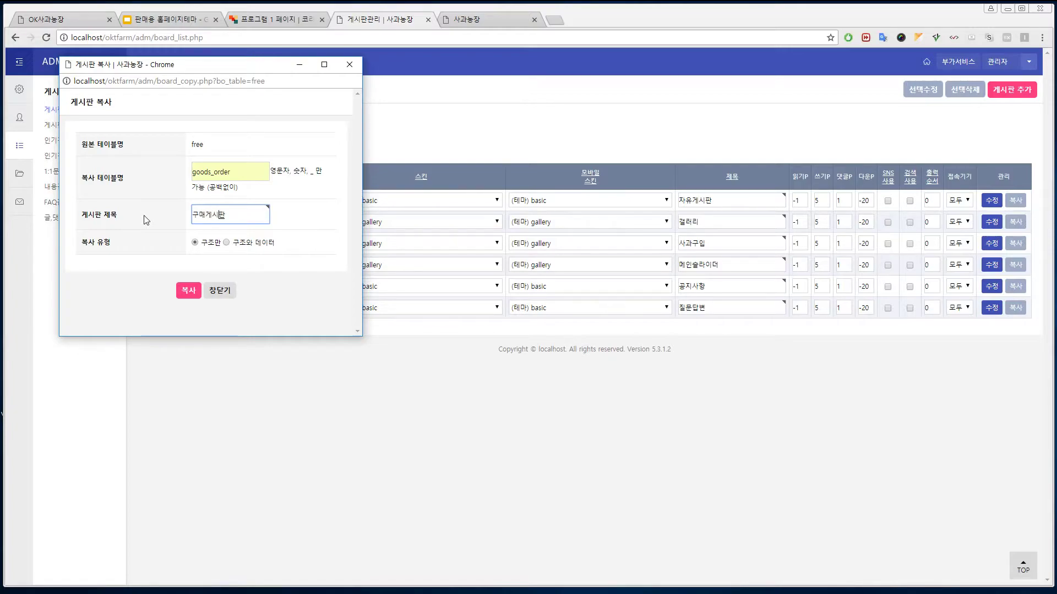
pyautogui.click(188, 290)
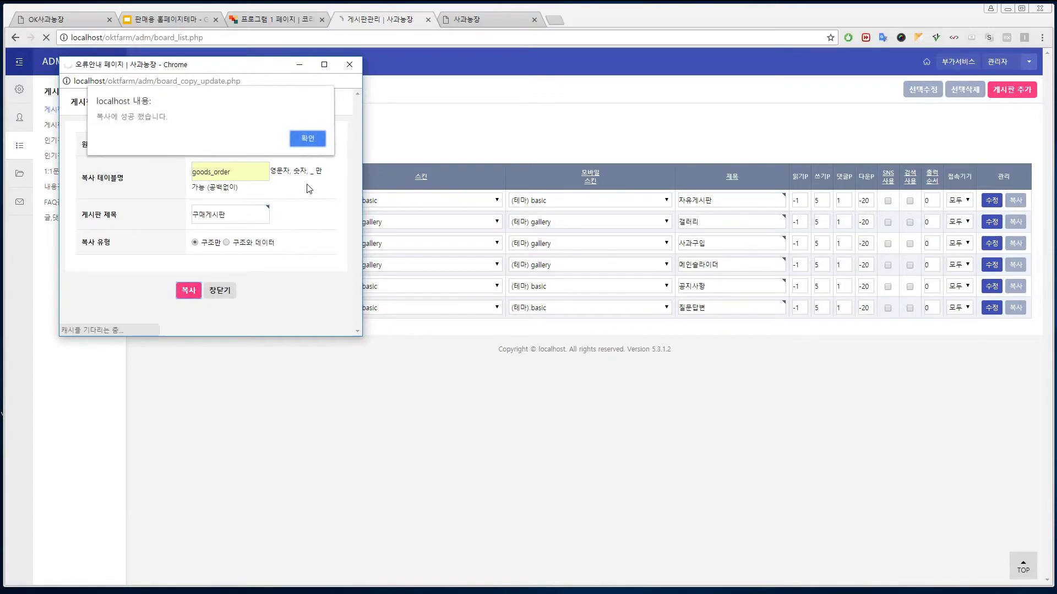
pyautogui.click(307, 140)
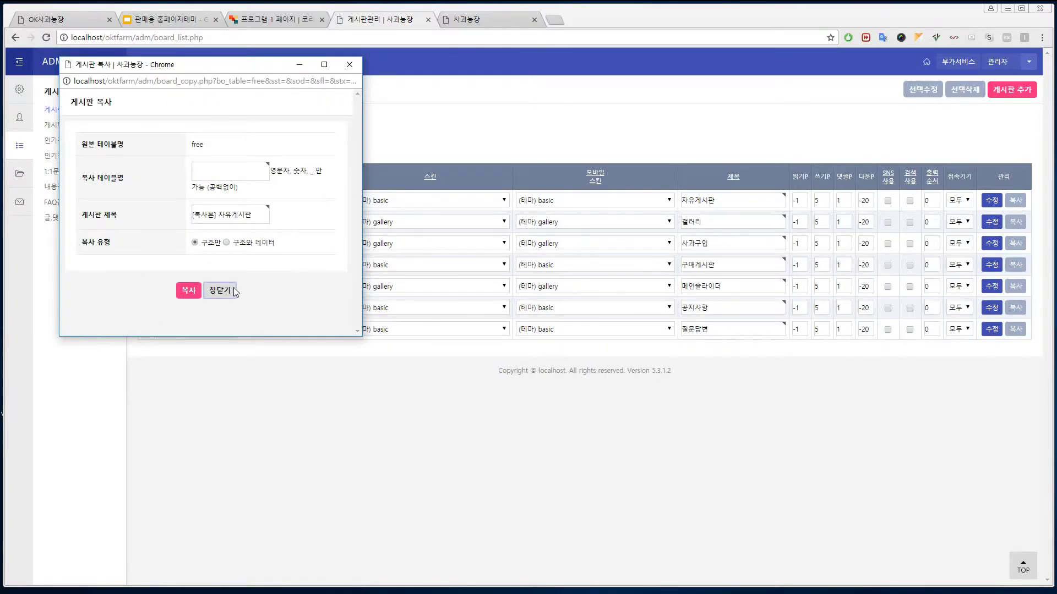
pyautogui.click(221, 290)
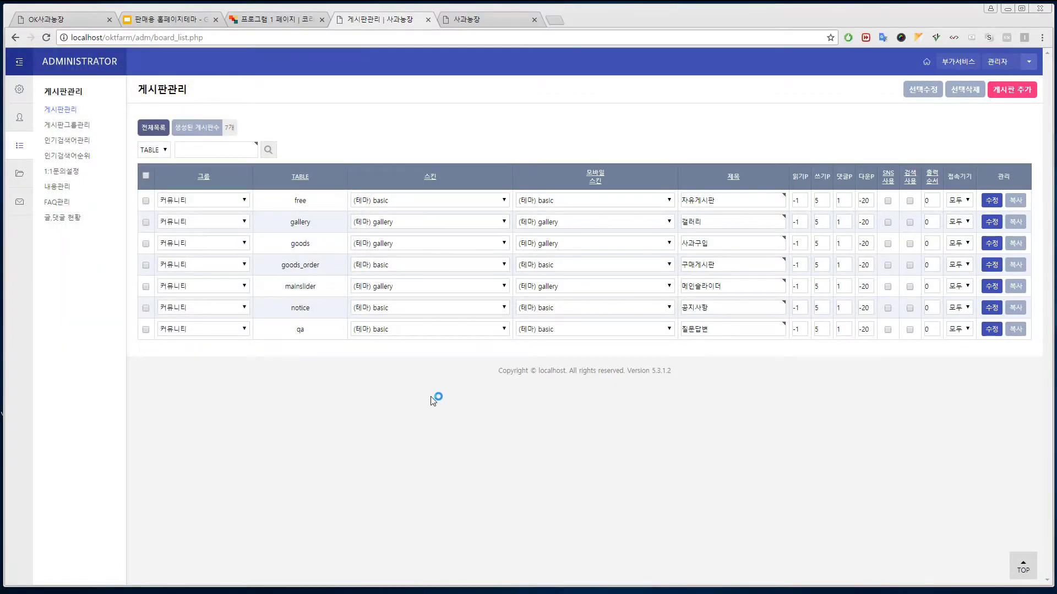
# - Assign goods, goods_order and mainslider to the 쇼핑 group and save with 선택수정
pyautogui.click(243, 247)
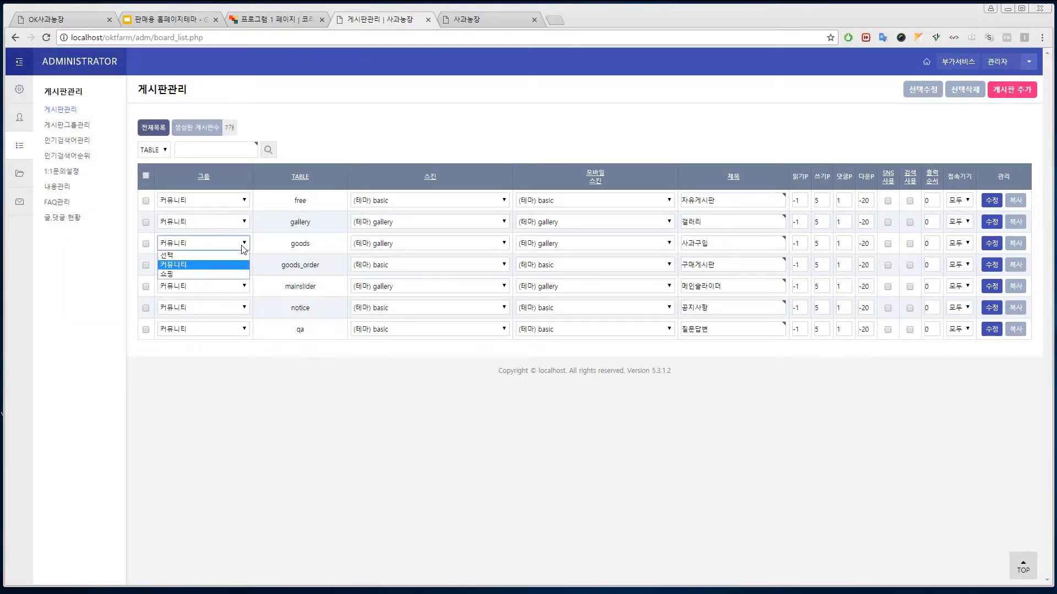
pyautogui.click(212, 274)
pyautogui.click(242, 264)
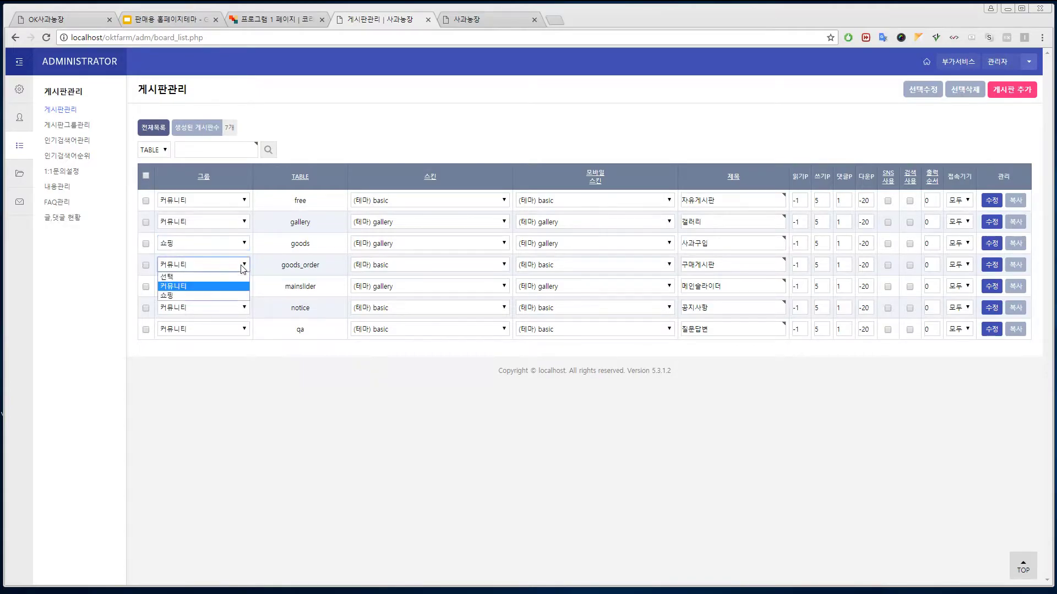
pyautogui.click(228, 295)
pyautogui.click(245, 287)
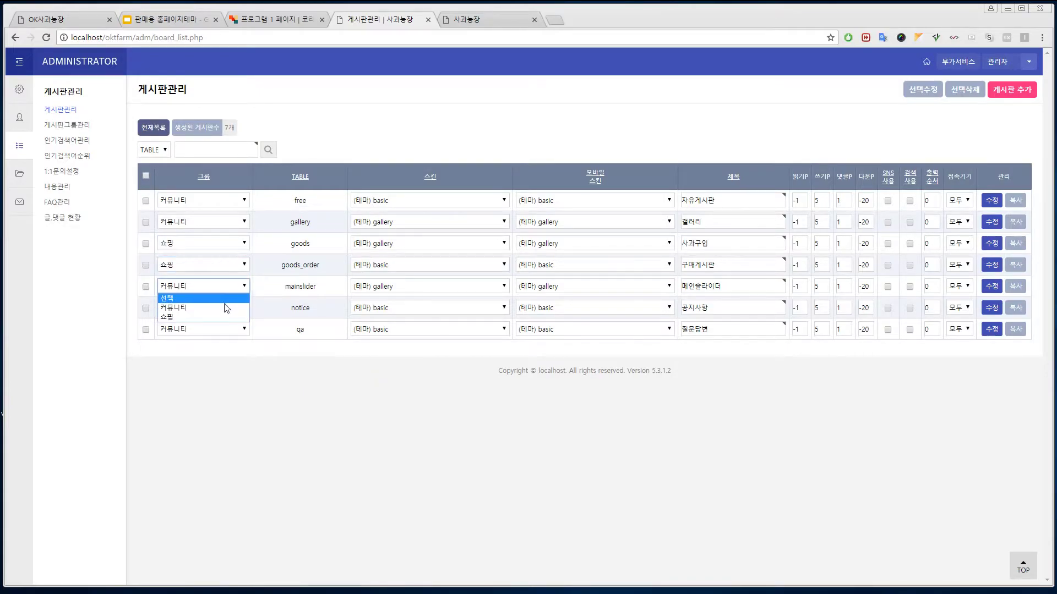
pyautogui.click(221, 316)
pyautogui.click(145, 287)
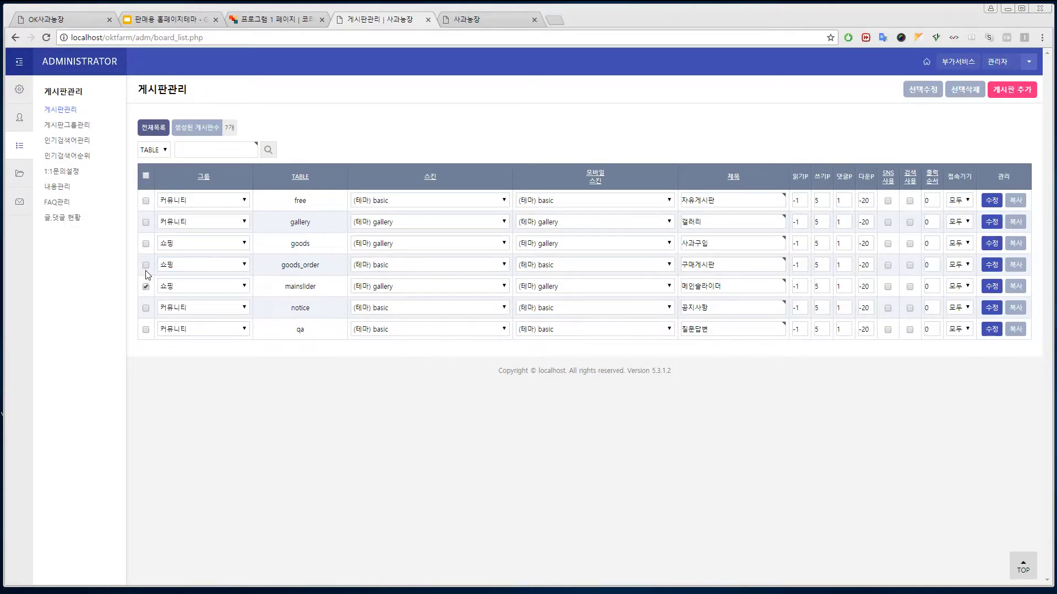
pyautogui.click(146, 265)
pyautogui.click(930, 89)
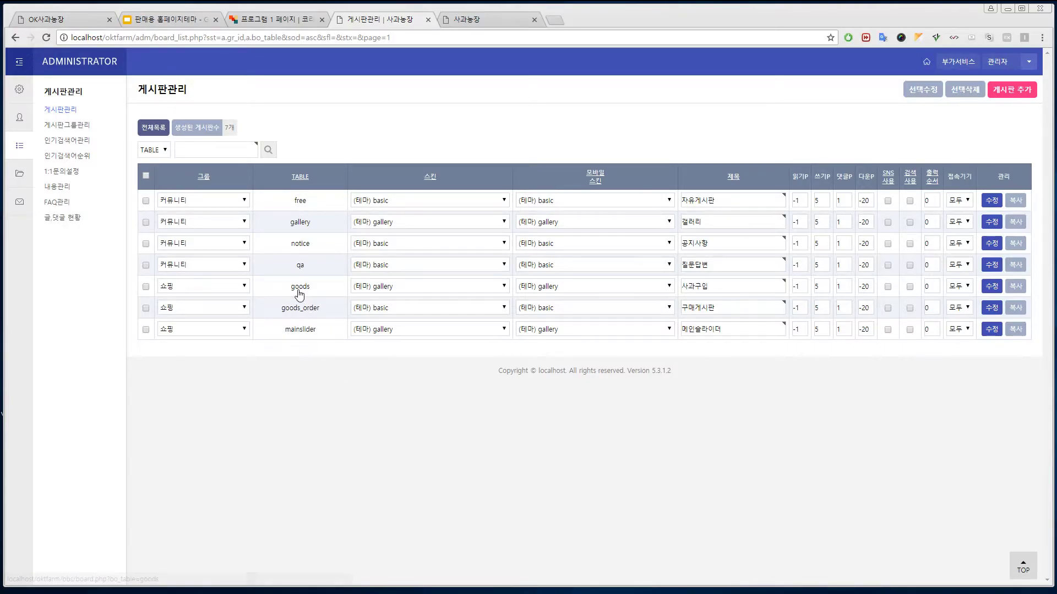
# - Set the goods board's PC and mobile skins to (테마) goods
pyautogui.click(501, 290)
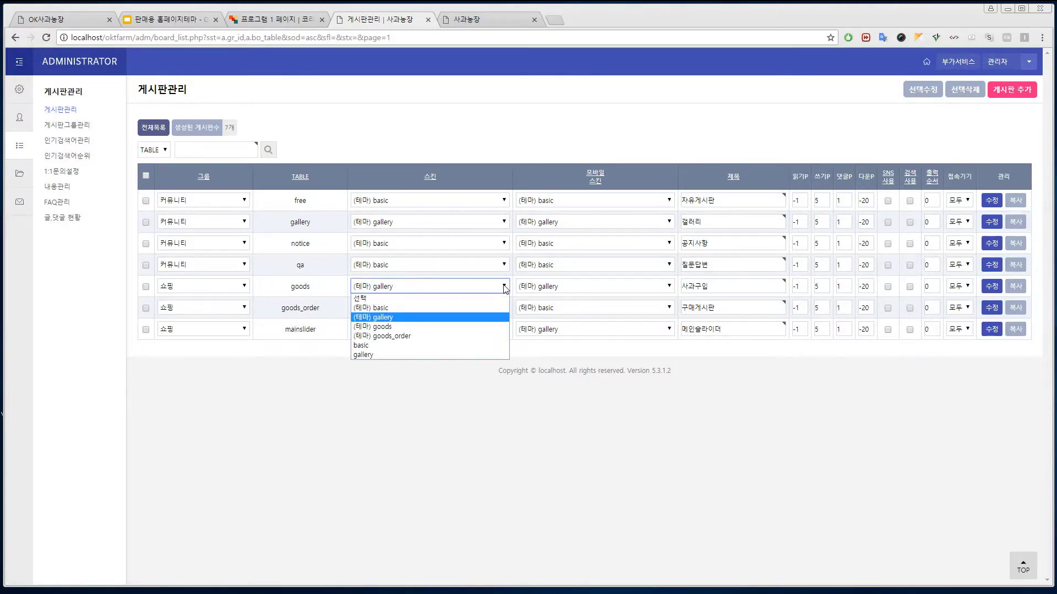
pyautogui.click(467, 331)
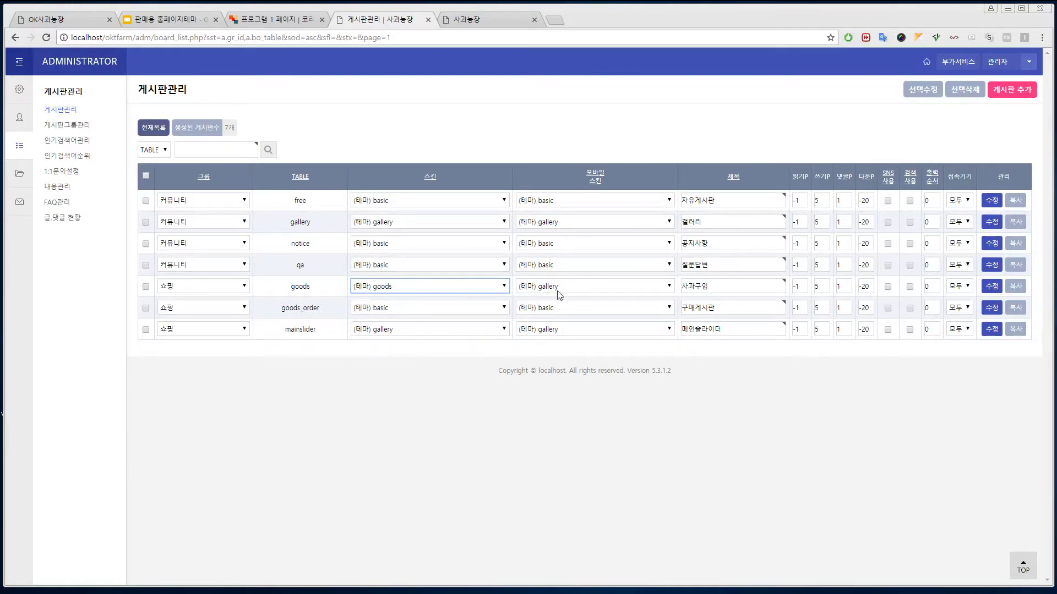
pyautogui.click(593, 291)
pyautogui.click(593, 328)
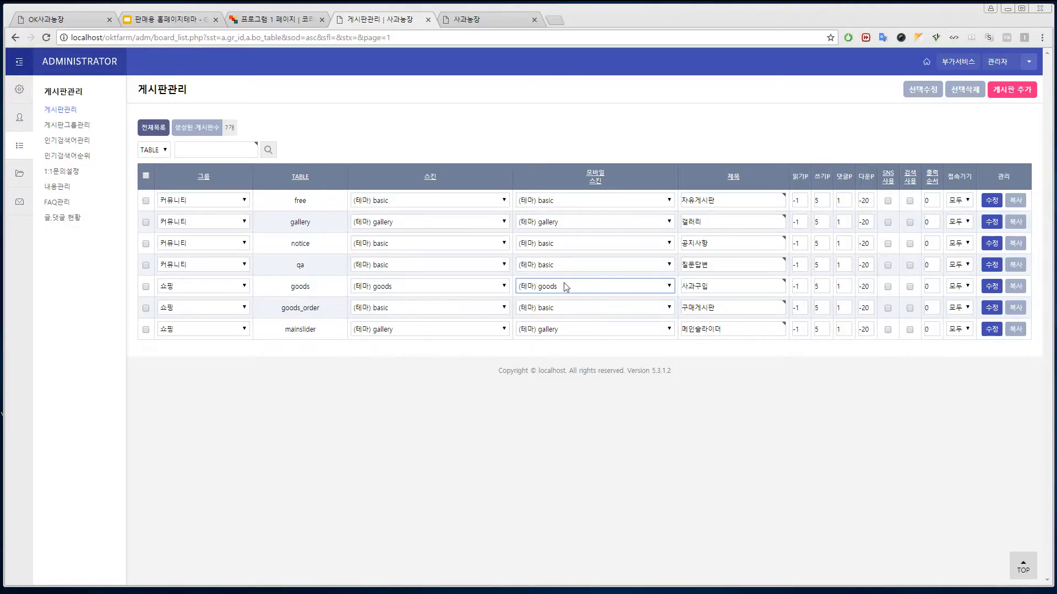
# - Set goods_order's PC and mobile skins to (테마) goods_order and save both boards
pyautogui.click(455, 308)
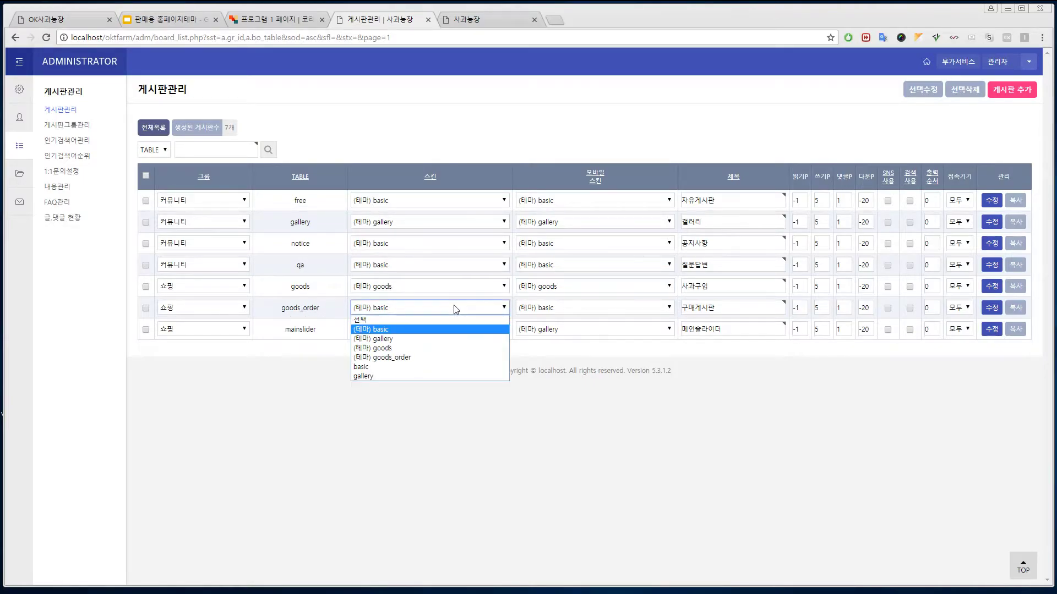
pyautogui.click(385, 357)
pyautogui.click(599, 308)
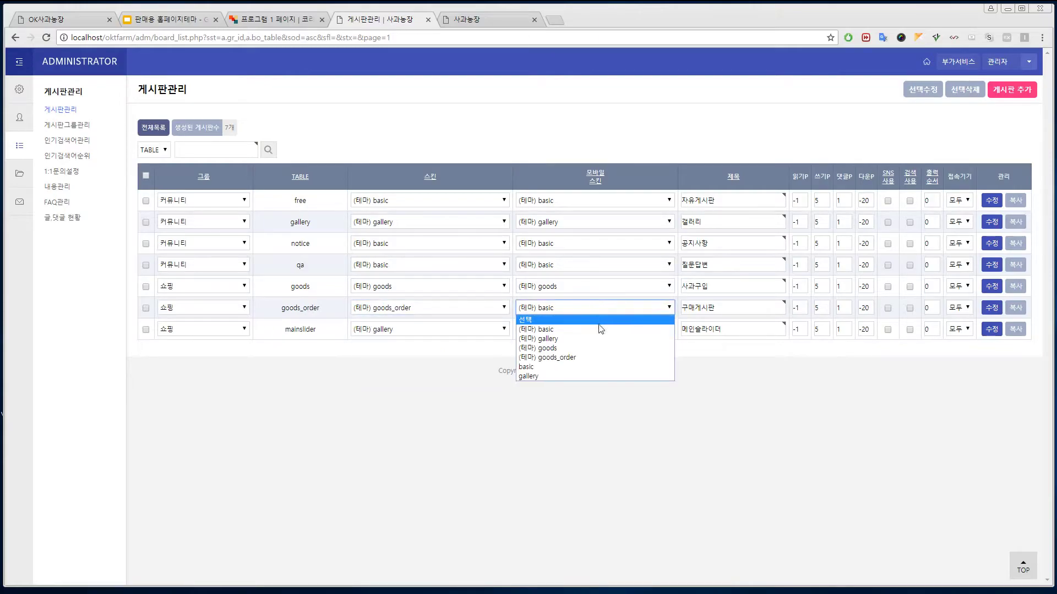
pyautogui.click(597, 358)
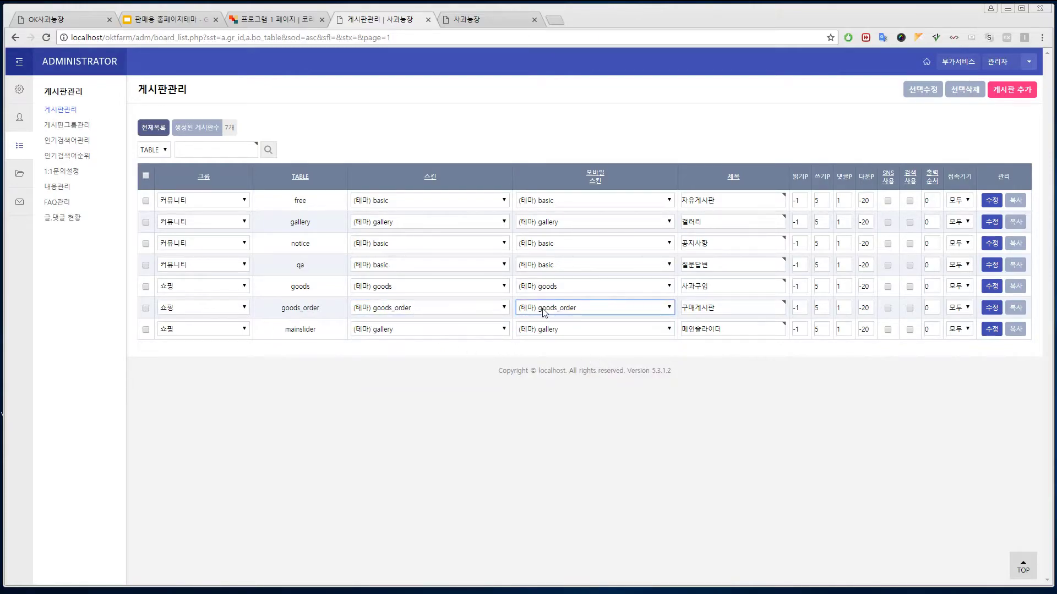
pyautogui.click(146, 307)
pyautogui.click(146, 286)
pyautogui.click(925, 91)
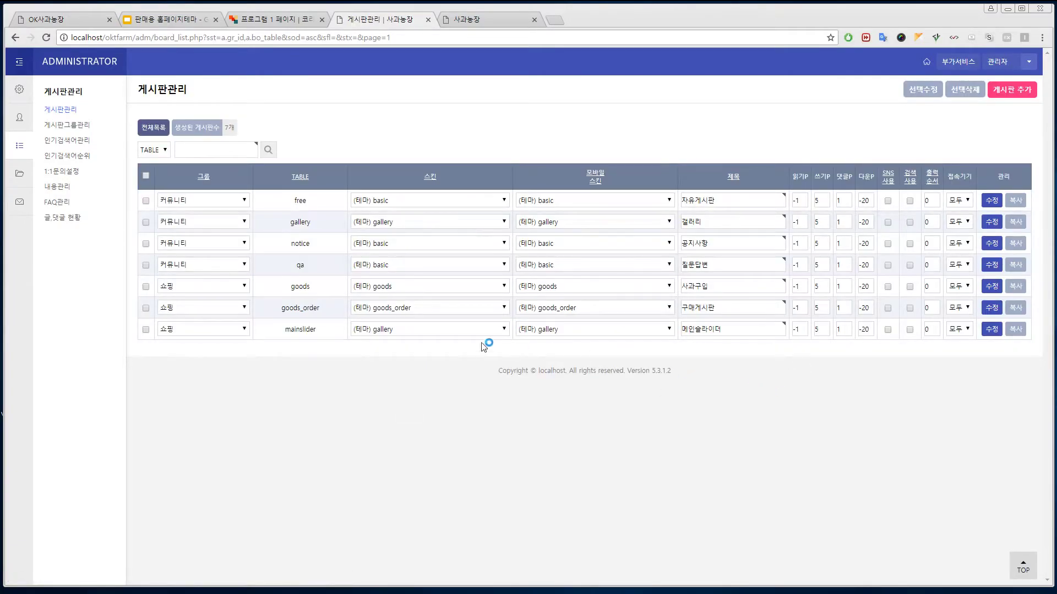
pyautogui.click(992, 287)
# - Require level 5 for writing, replies, comments, links and uploads on the goods board
pyautogui.scroll(-8, 238, 319)
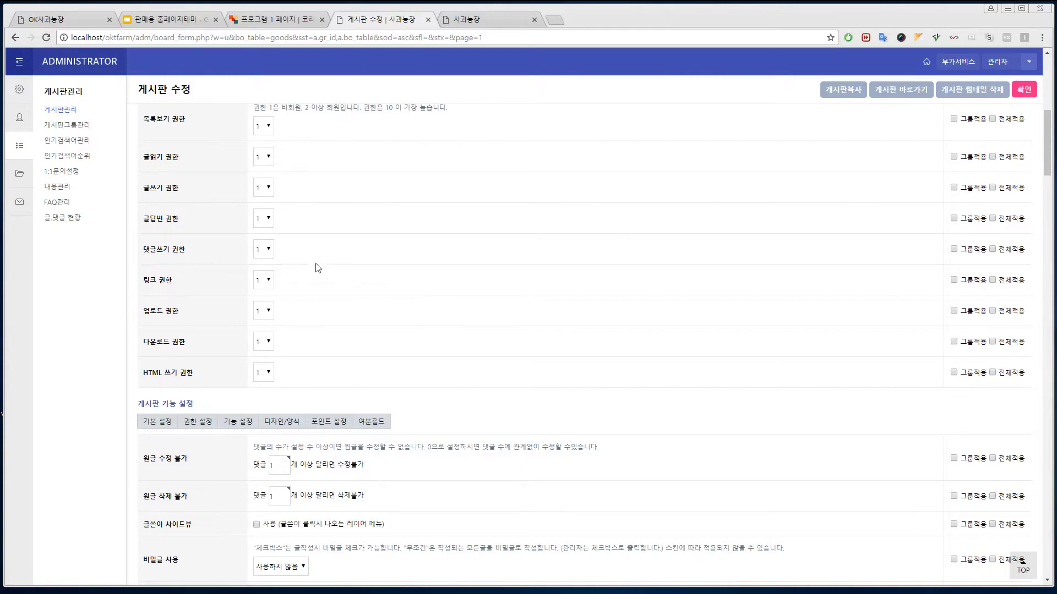
pyautogui.click(269, 188)
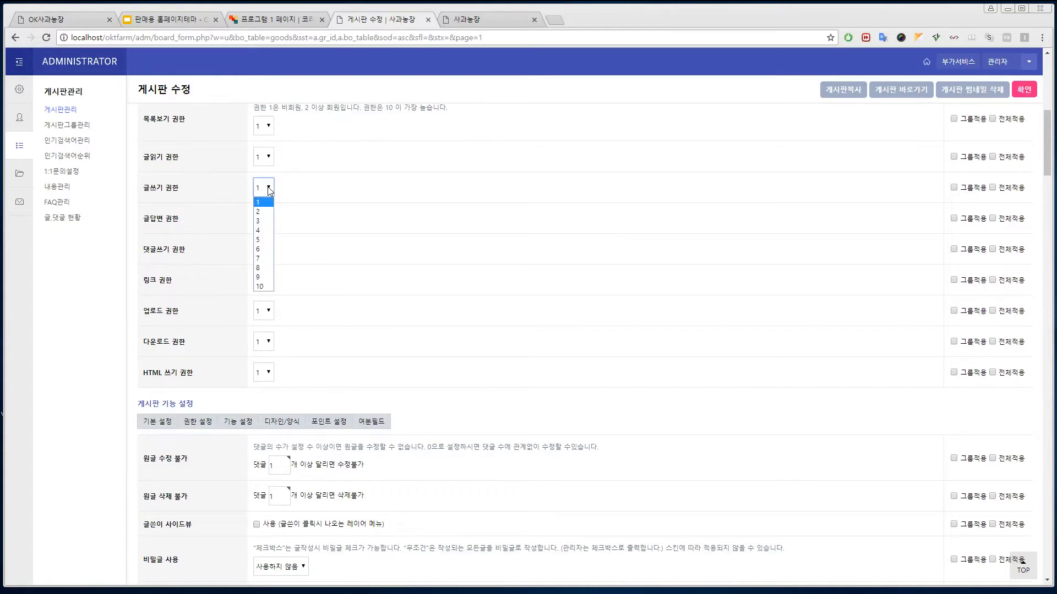
pyautogui.click(260, 236)
pyautogui.click(267, 220)
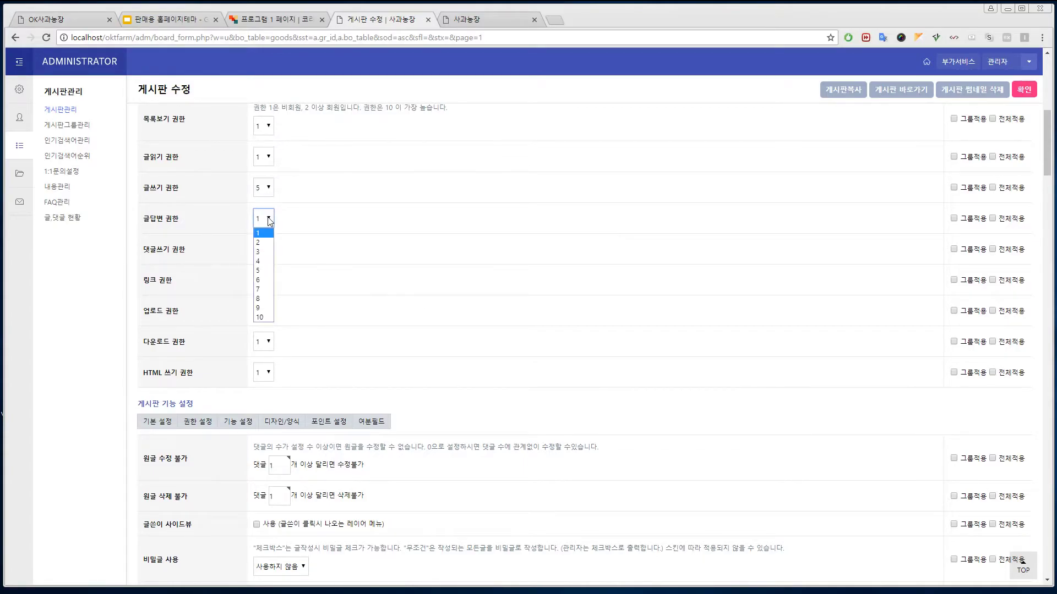
pyautogui.click(266, 267)
pyautogui.click(268, 250)
pyautogui.click(267, 301)
pyautogui.click(269, 281)
pyautogui.click(263, 332)
pyautogui.click(268, 313)
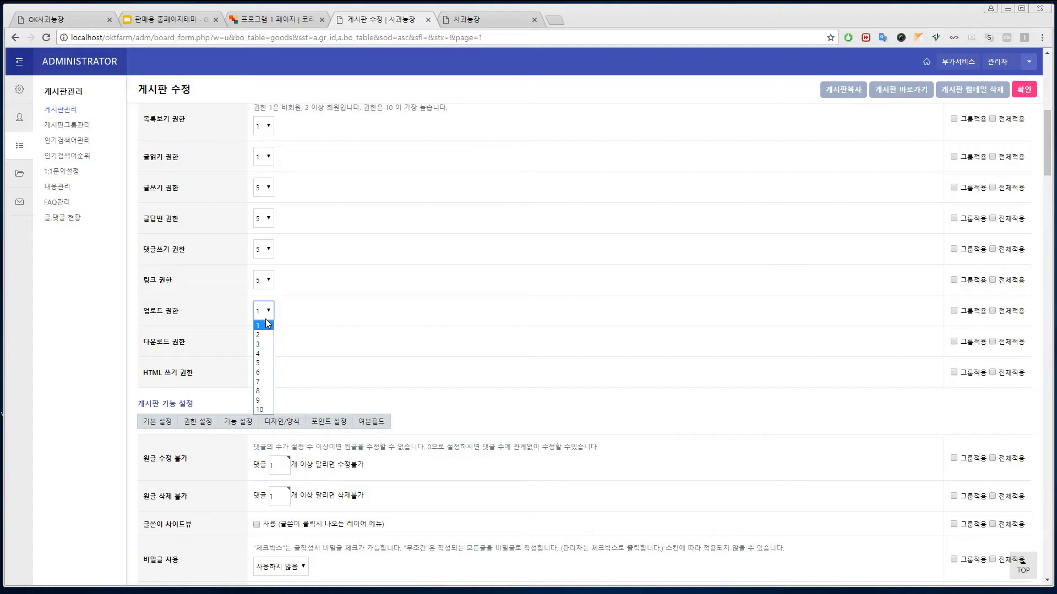
pyautogui.click(264, 362)
# - Save the goods board settings with goods_order as extra field 10, then return to the board list
pyautogui.scroll(-5, 444, 376)
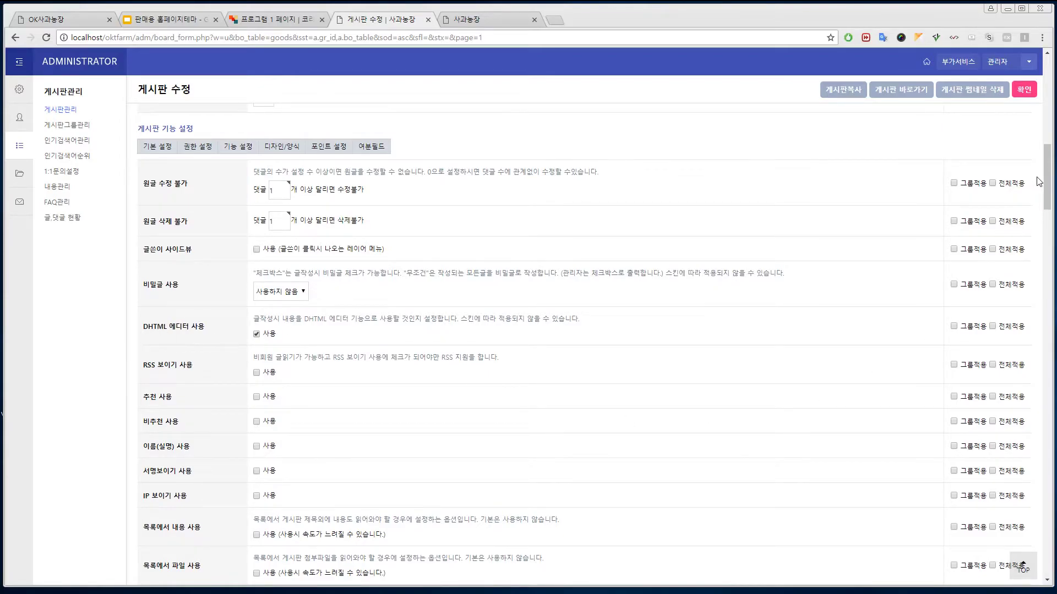
pyautogui.moveTo(1044, 182); pyautogui.dragTo(1044, 572)
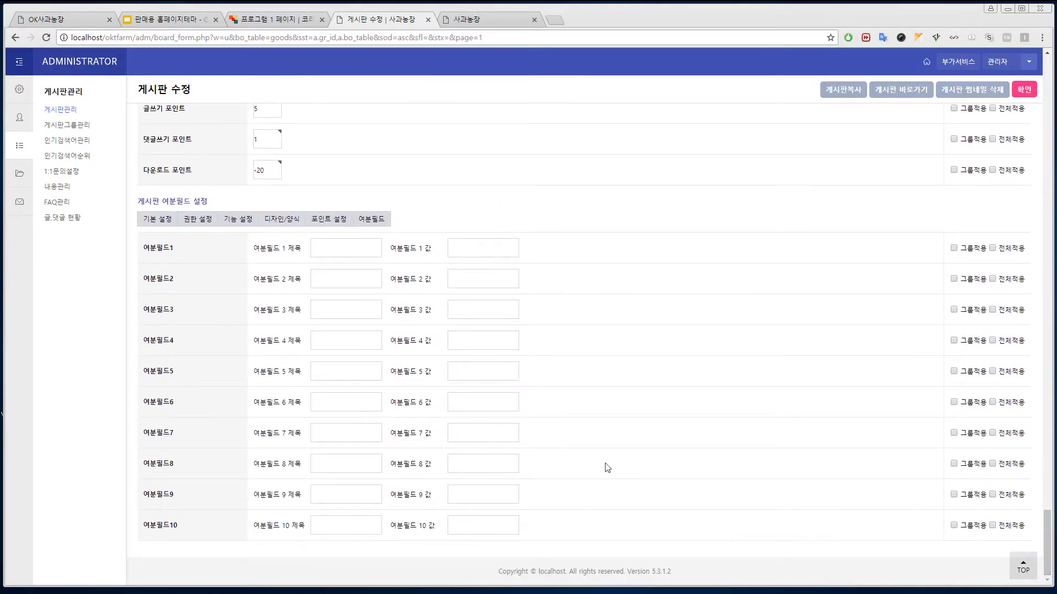
pyautogui.click(484, 527)
pyautogui.click(1023, 89)
pyautogui.click(407, 176)
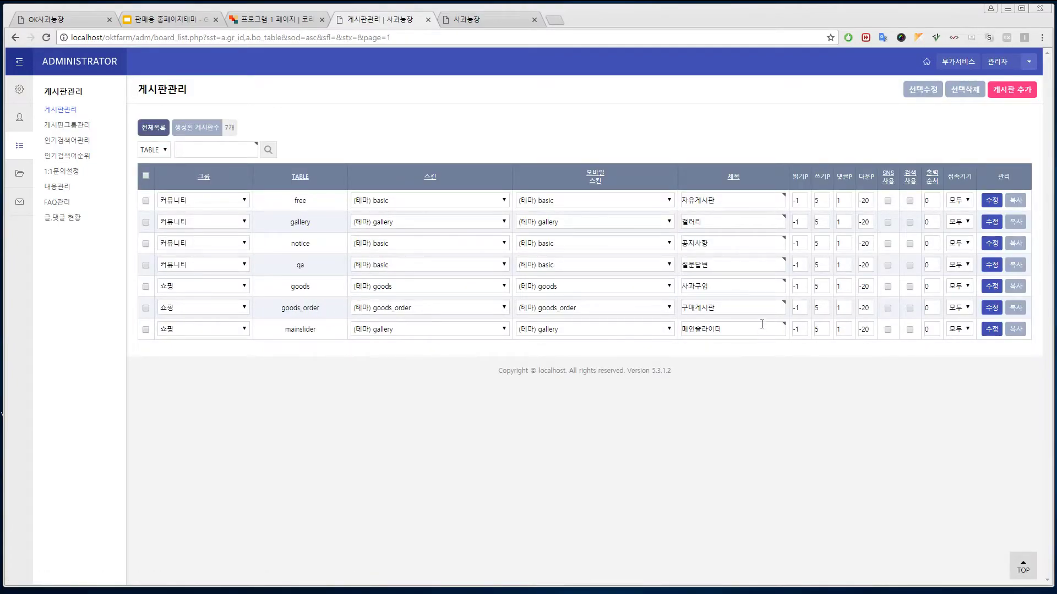
# - Set goods_order's 비밀글 사용 to 무조건, save, and return to the board list
pyautogui.click(991, 307)
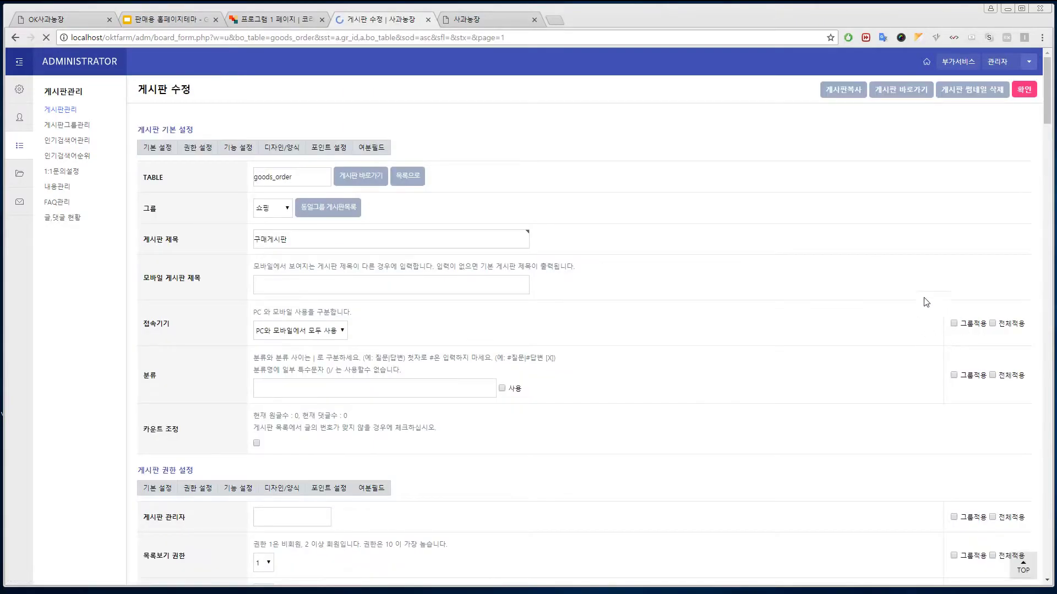
pyautogui.moveTo(1047, 94); pyautogui.dragTo(1048, 177)
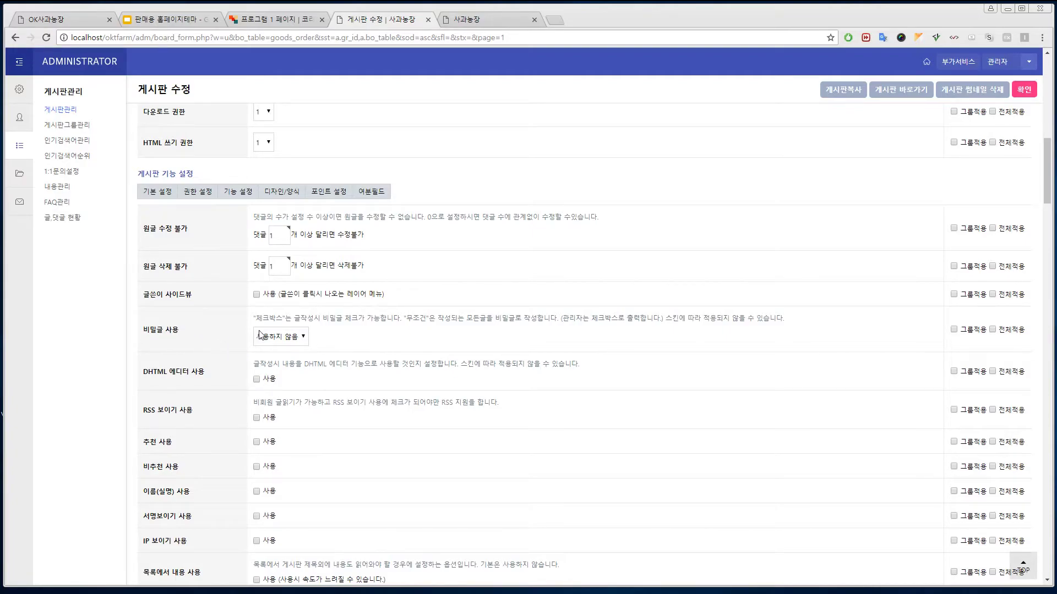
pyautogui.click(300, 336)
pyautogui.click(275, 370)
pyautogui.click(1023, 89)
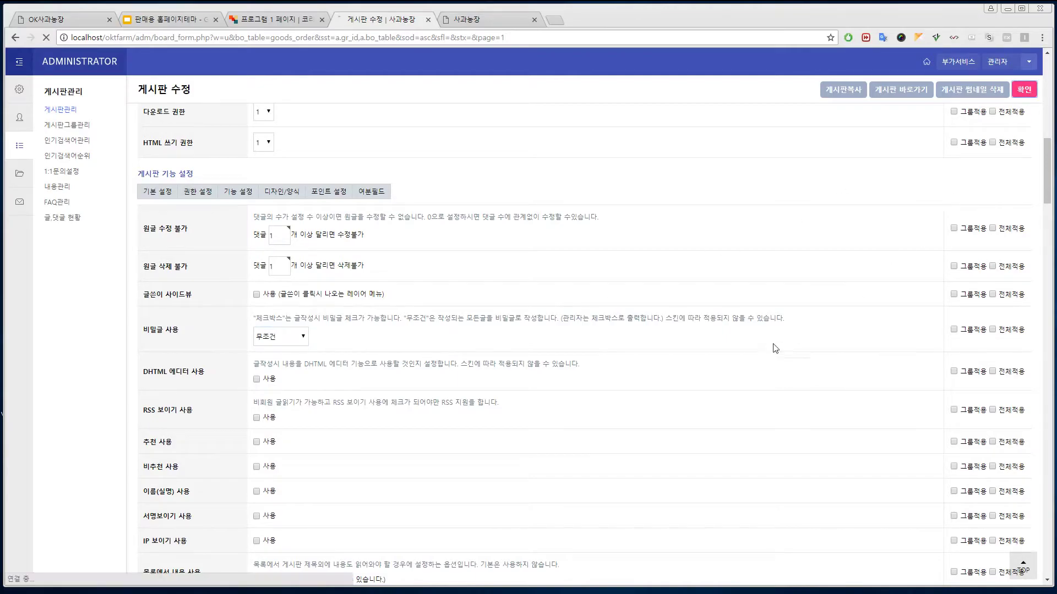
pyautogui.click(65, 110)
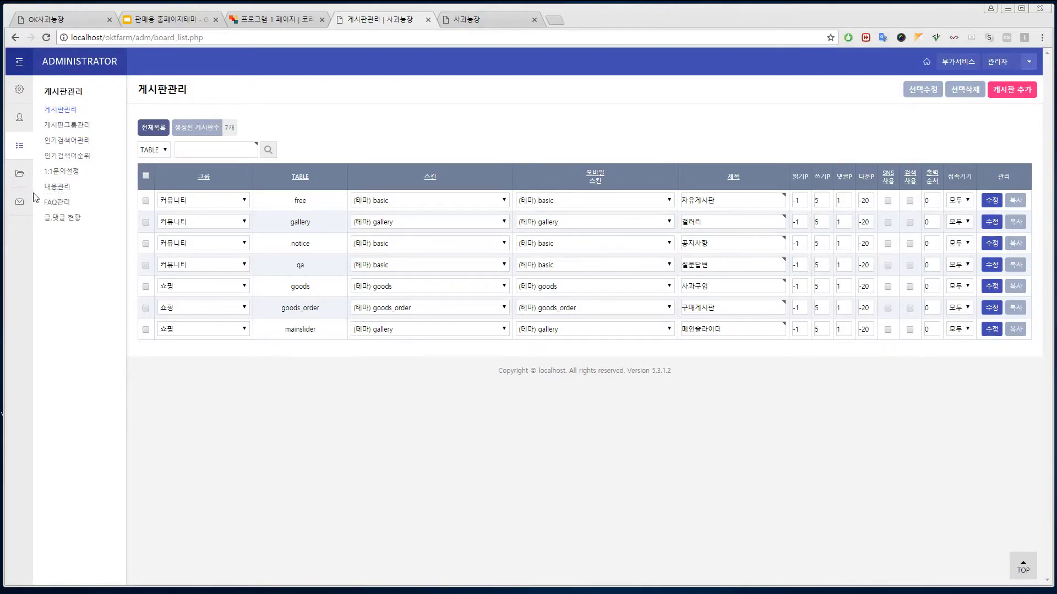
# - Open OKsitepage기본설정 and compare it against the apple-farm homepage
pyautogui.click(20, 174)
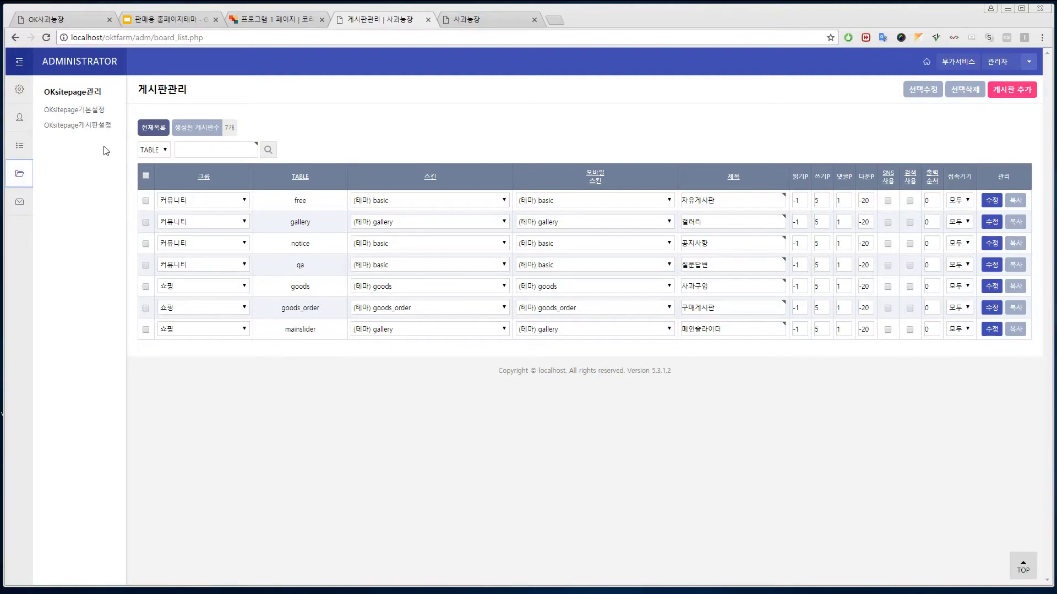
pyautogui.click(82, 116)
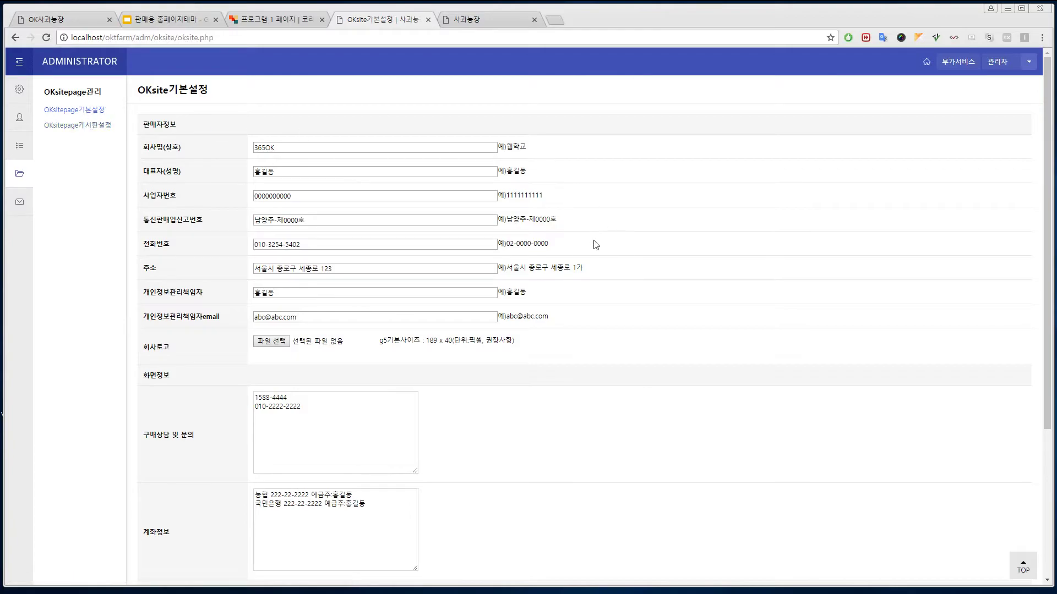
pyautogui.click(490, 21)
pyautogui.scroll(-5, 608, 403)
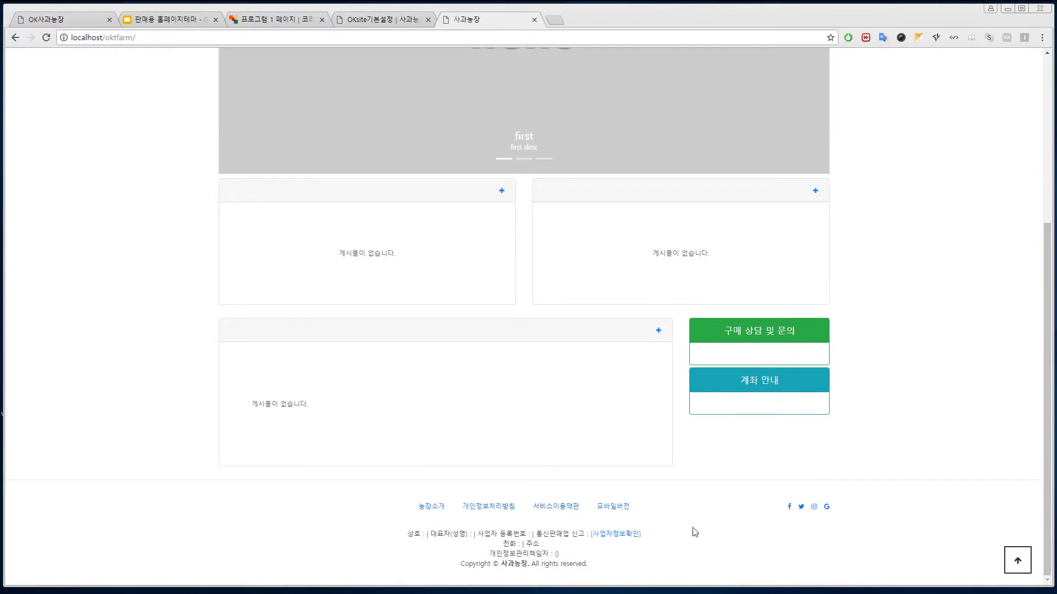
pyautogui.click(374, 20)
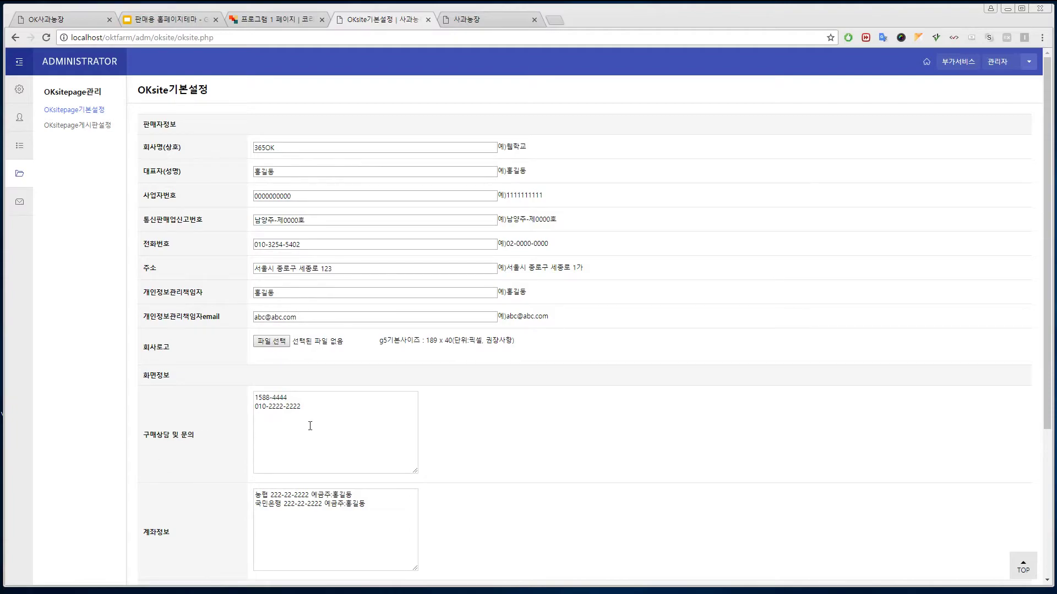
# - Review the purchase-inquiry phone numbers and save the basic settings
pyautogui.click(306, 405)
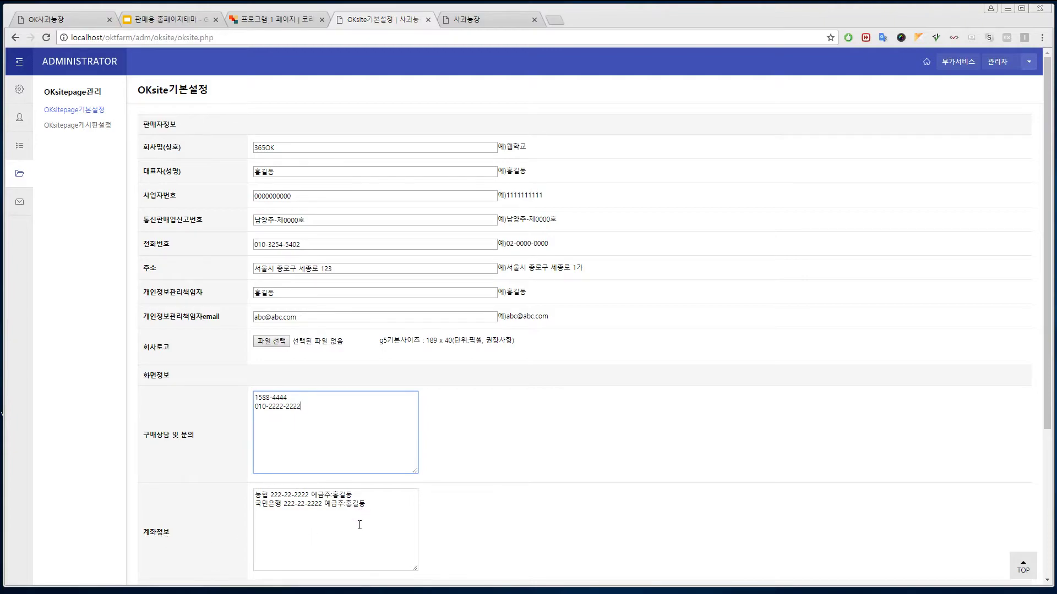
pyautogui.scroll(-4, 721, 482)
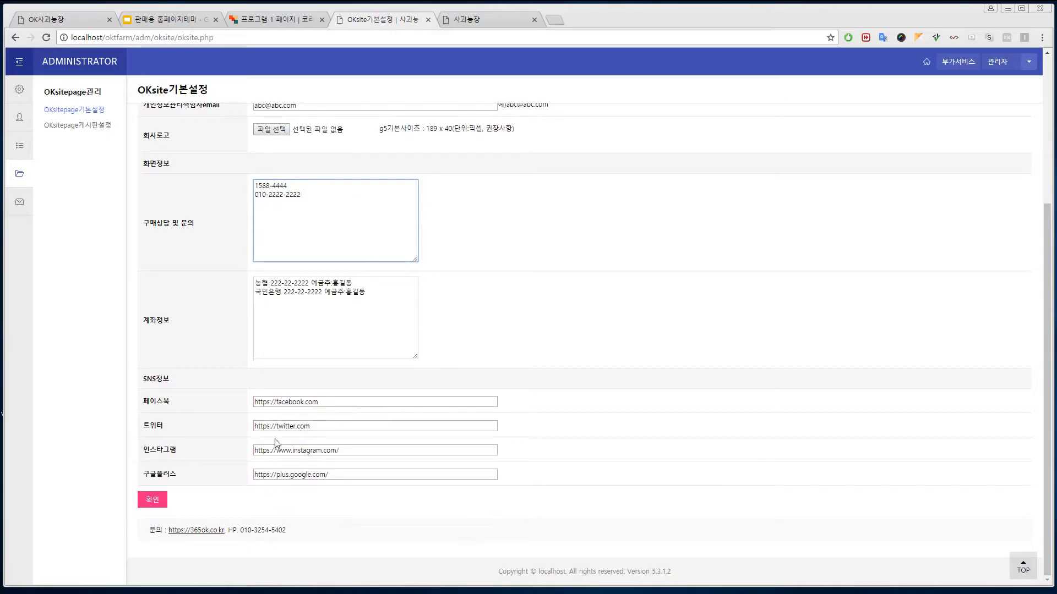
pyautogui.click(156, 501)
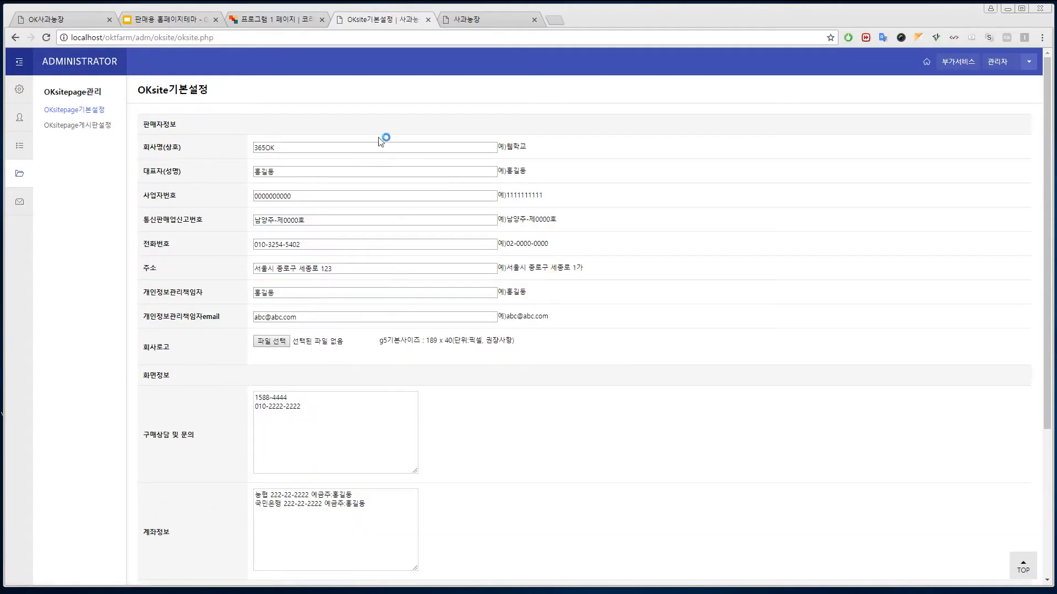
pyautogui.click(473, 20)
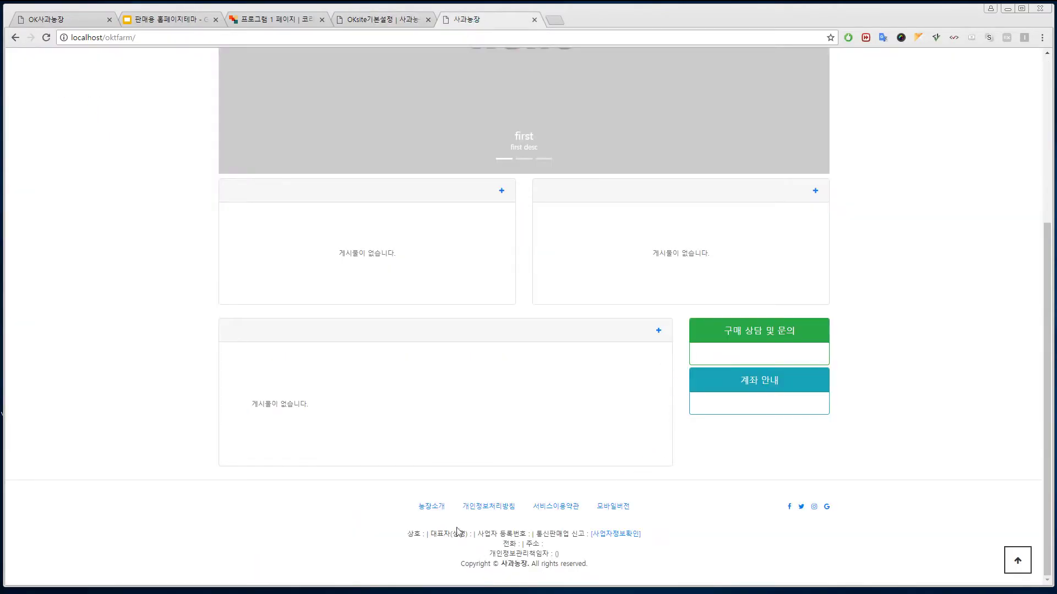
pyautogui.click(46, 38)
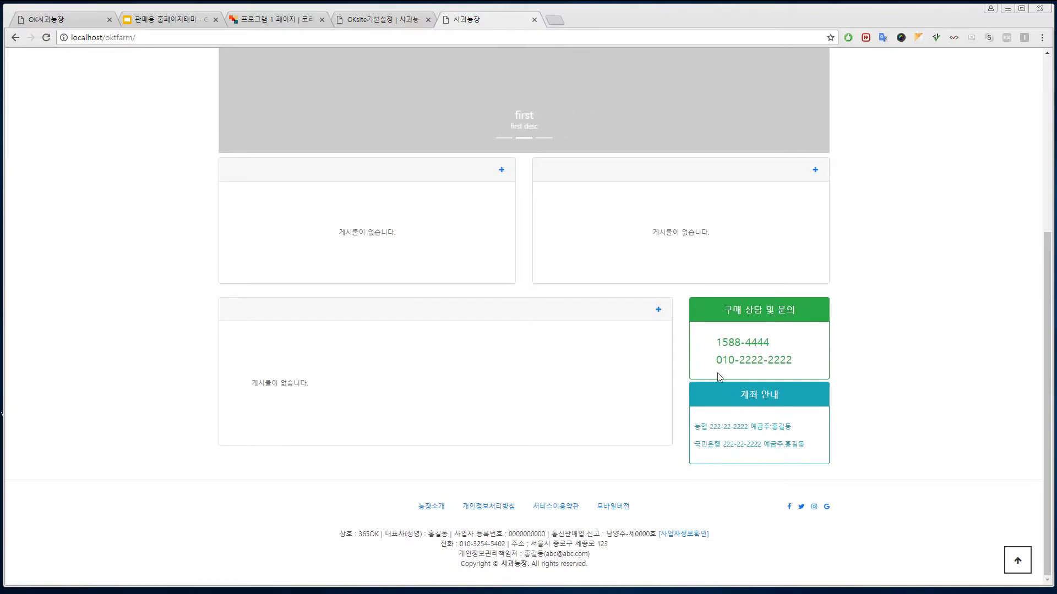
pyautogui.scroll(4, 604, 338)
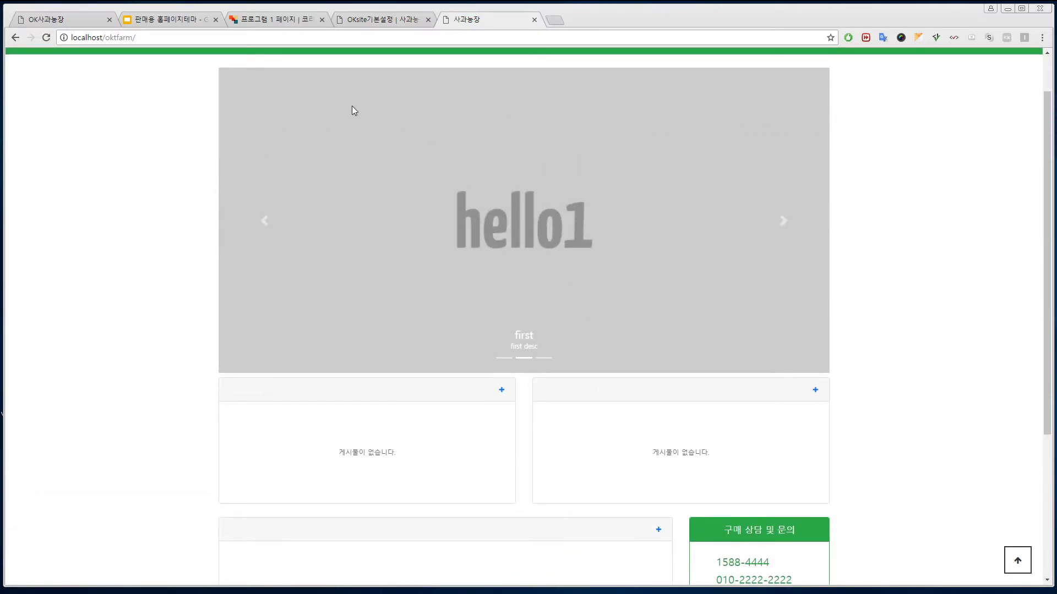
pyautogui.click(368, 20)
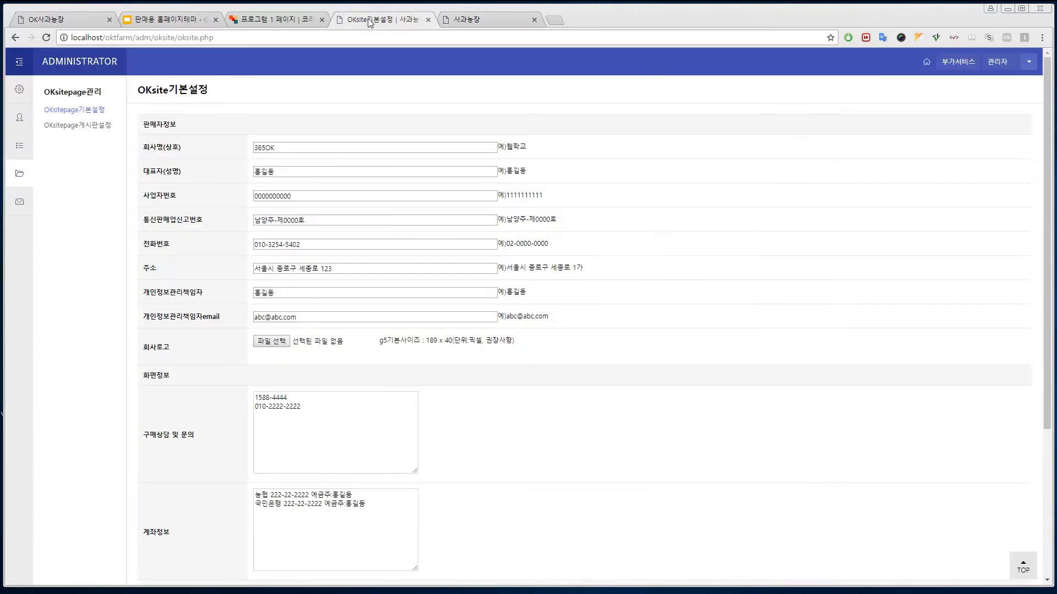
# - Open OKsitepage게시판설정, keeping mainslider as main slider and notice in slot 1
pyautogui.click(80, 126)
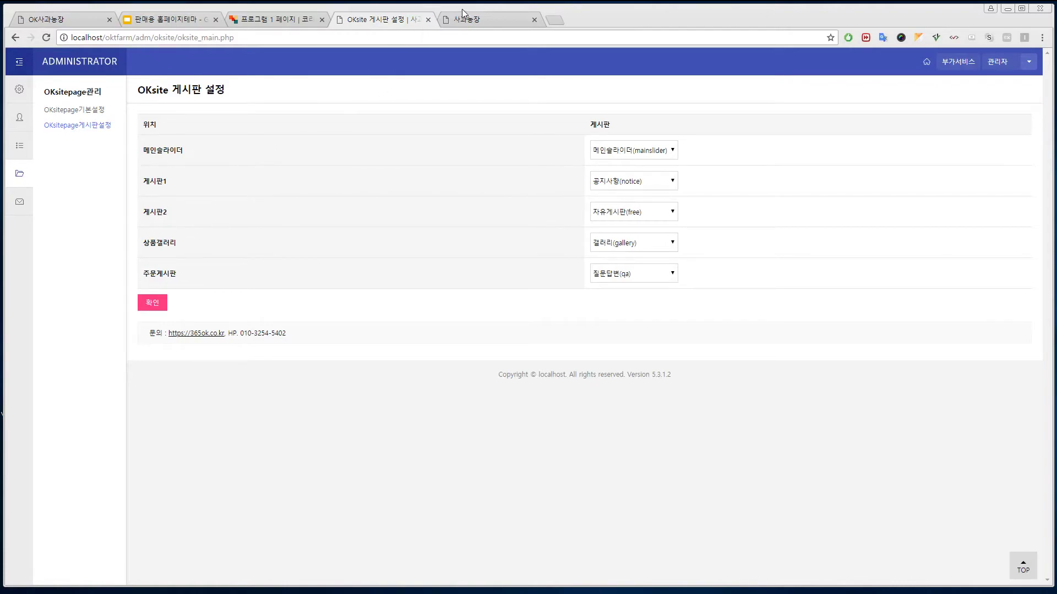
pyautogui.click(465, 16)
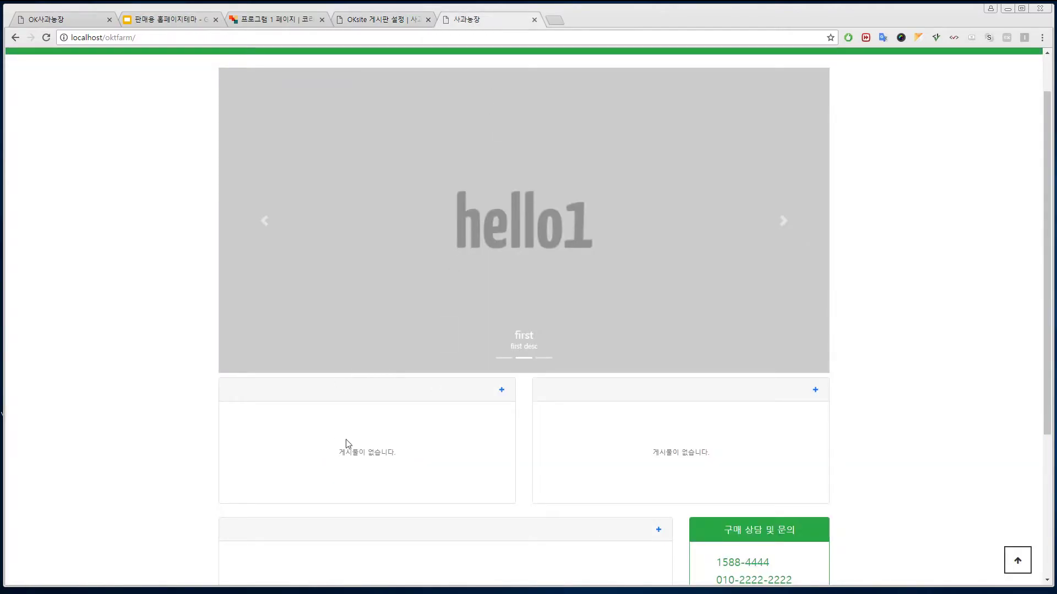
pyautogui.scroll(-2, 659, 420)
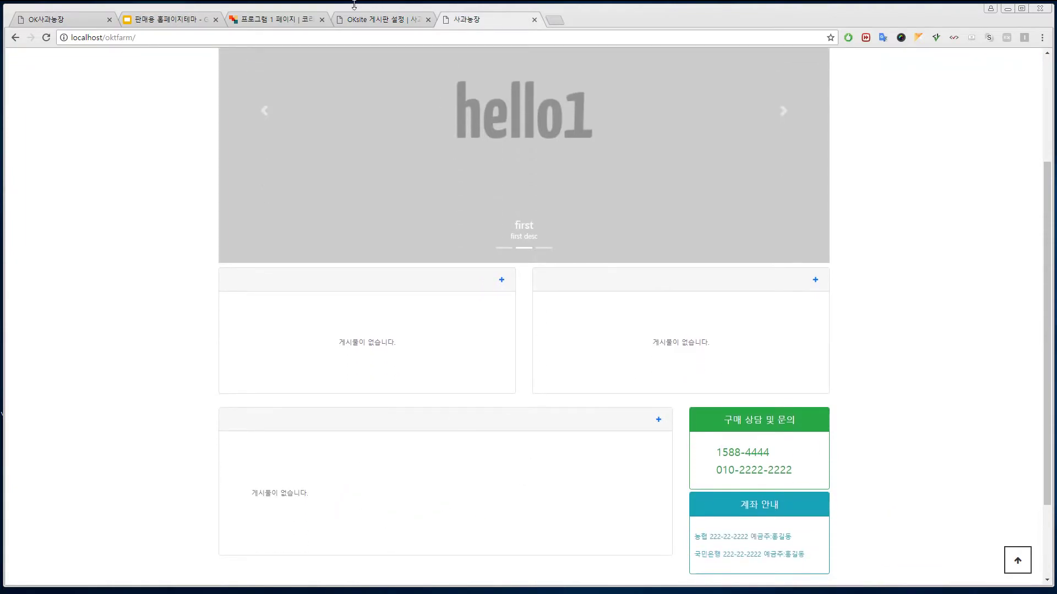
pyautogui.click(375, 21)
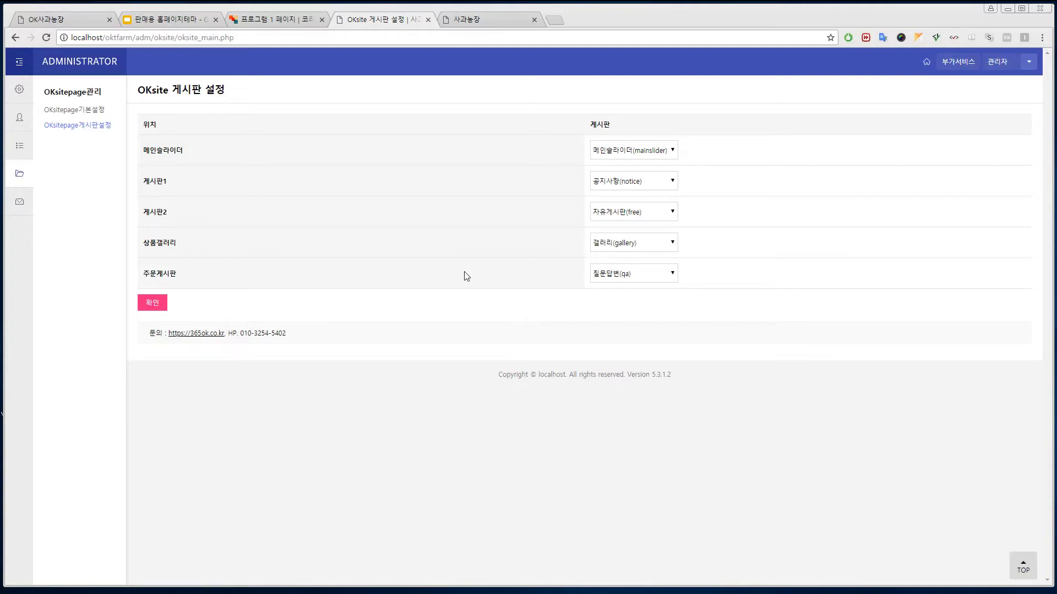
pyautogui.click(672, 151)
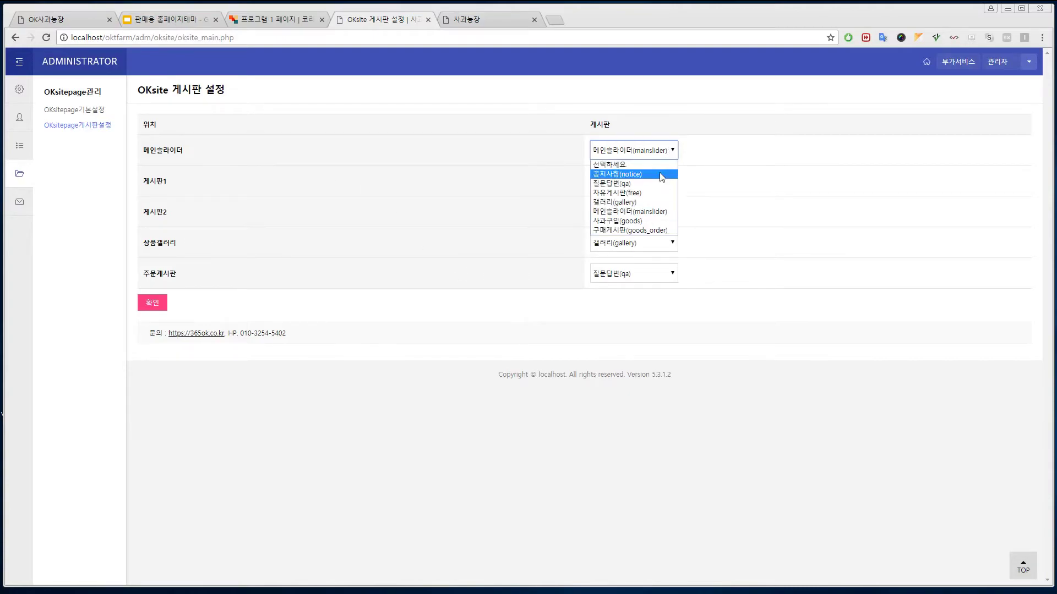
pyautogui.click(653, 212)
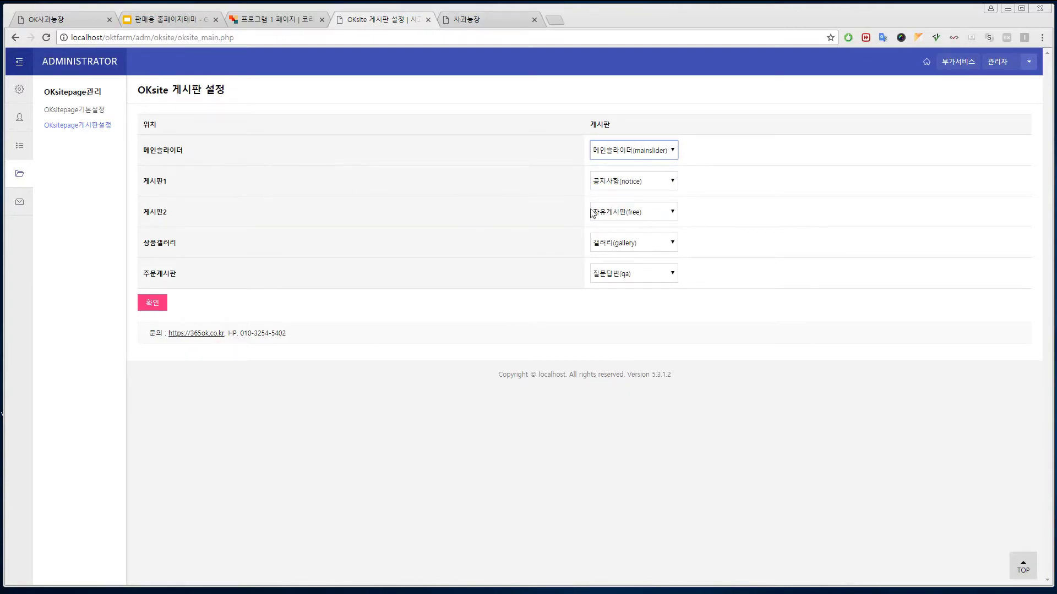
pyautogui.click(660, 182)
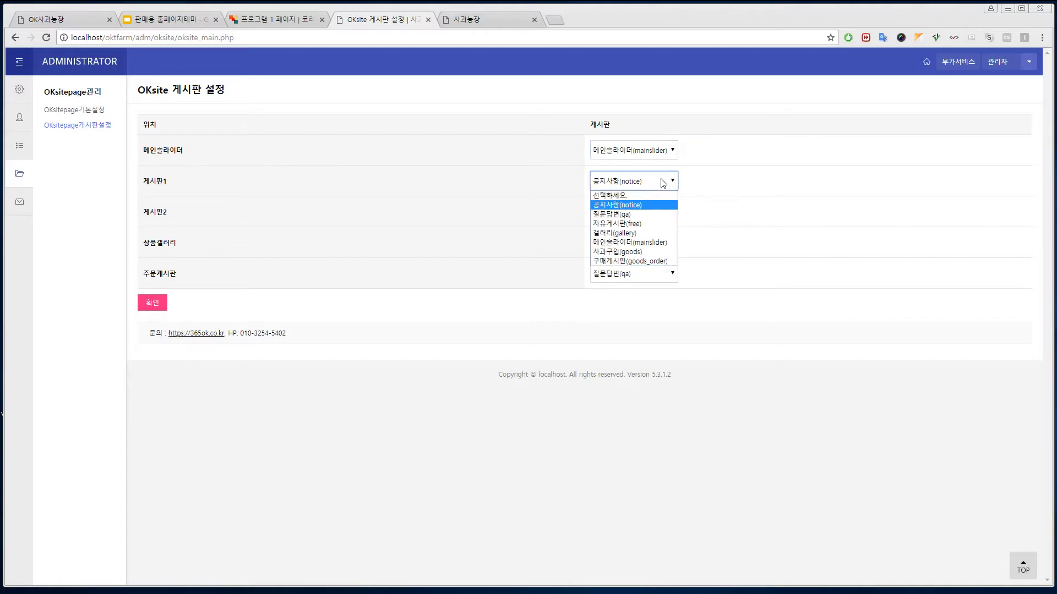
pyautogui.click(647, 207)
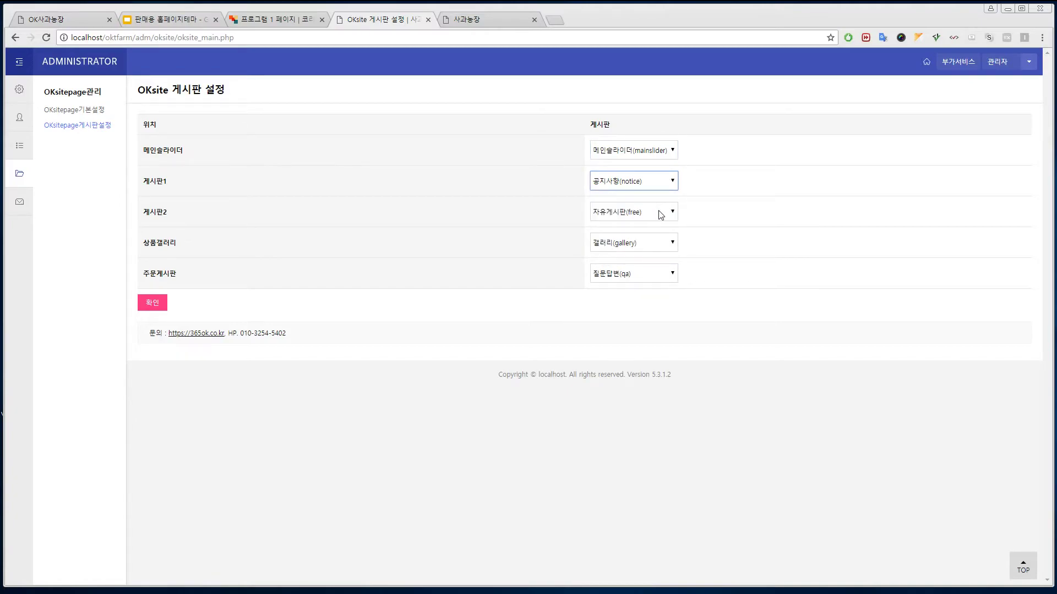
# - Set slot 2 to 질문답변(qa), gallery to 사과구입(goods), order board to 구매게시판(goods_order), and save
pyautogui.click(660, 215)
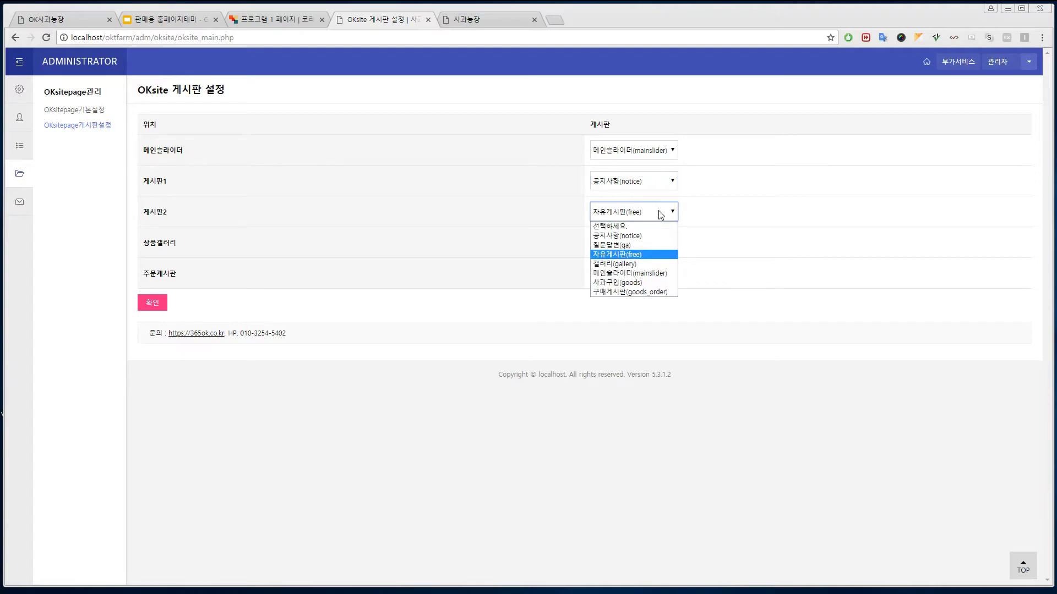
pyautogui.click(642, 245)
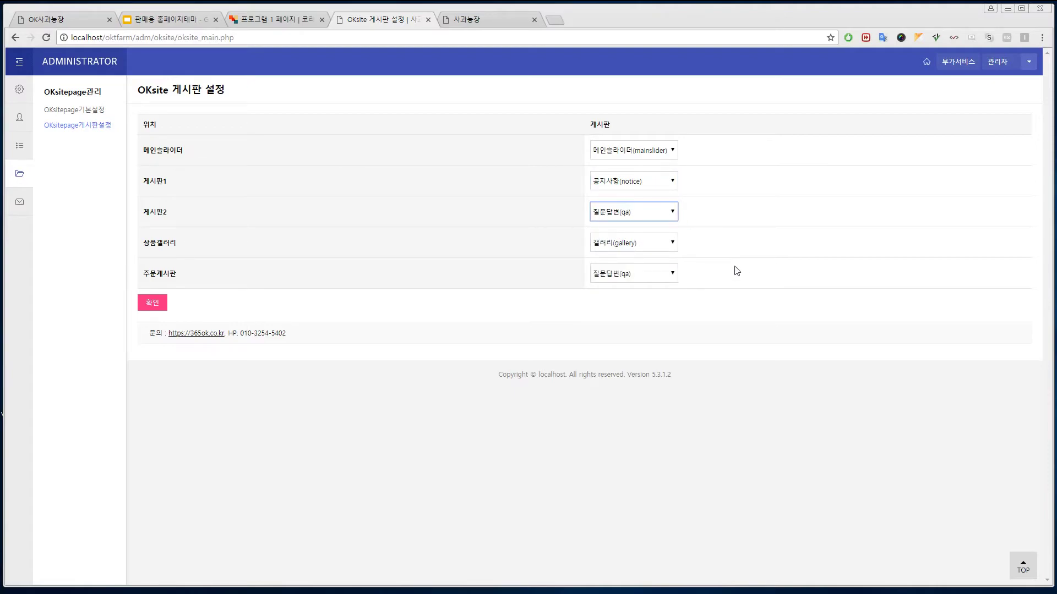
pyautogui.click(670, 245)
pyautogui.click(661, 317)
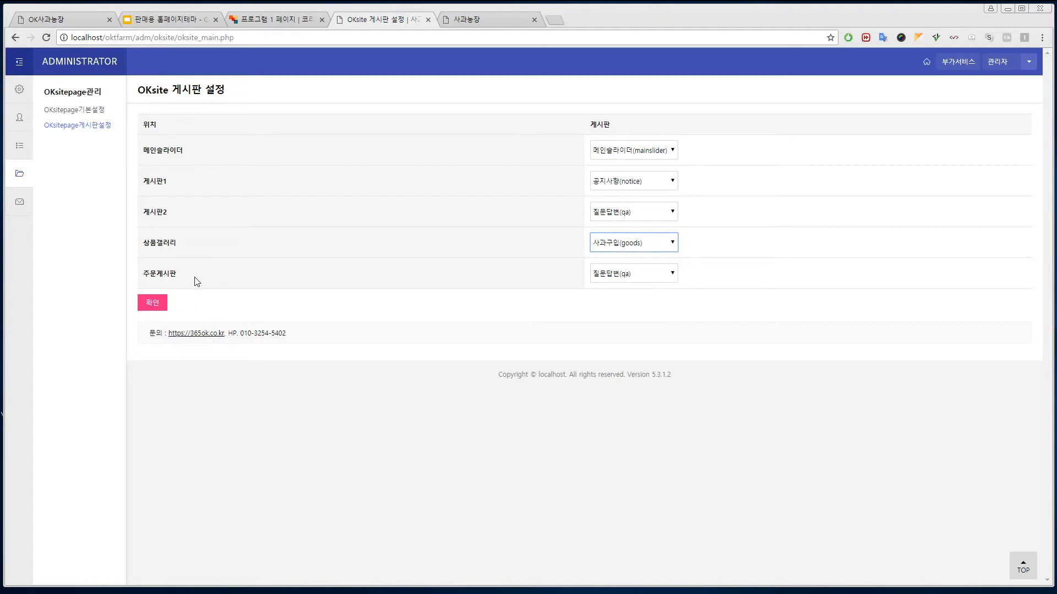
pyautogui.click(674, 274)
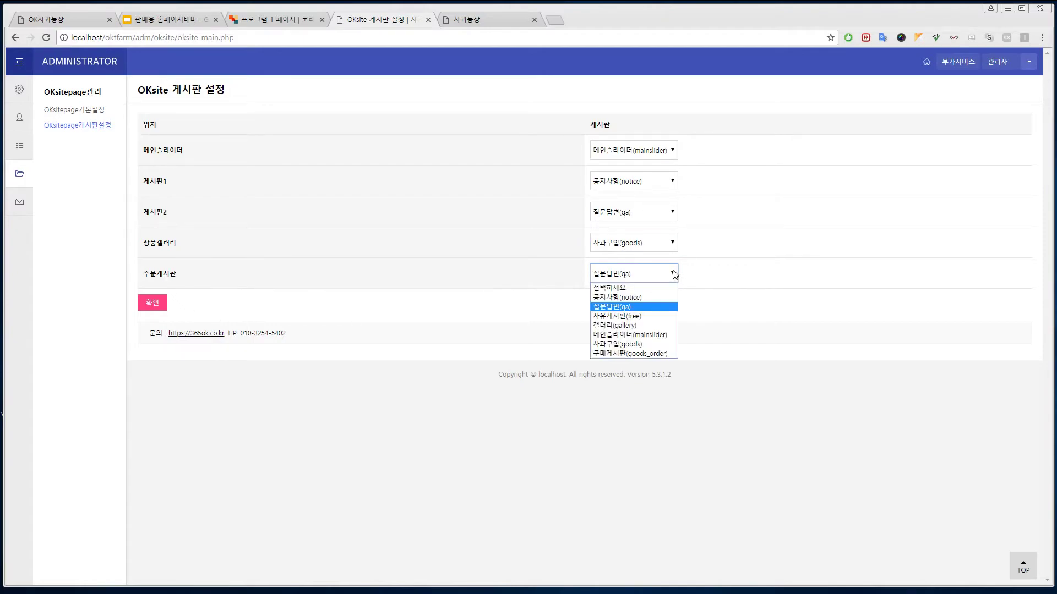
pyautogui.click(633, 354)
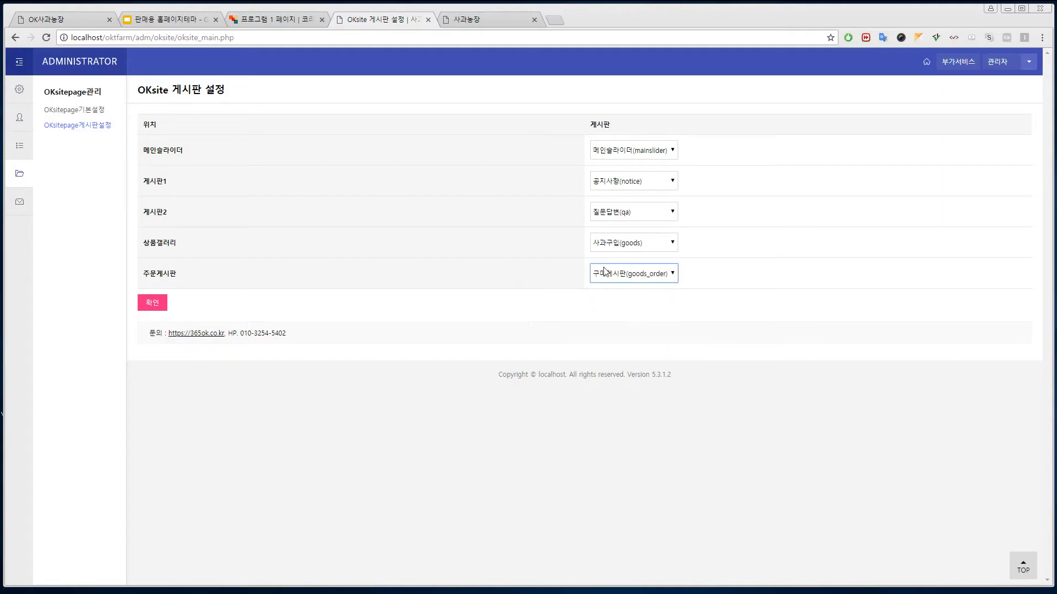
pyautogui.click(152, 303)
# - Reload the apple-farm homepage, check the order lookup board, and compare with the live site
pyautogui.click(483, 22)
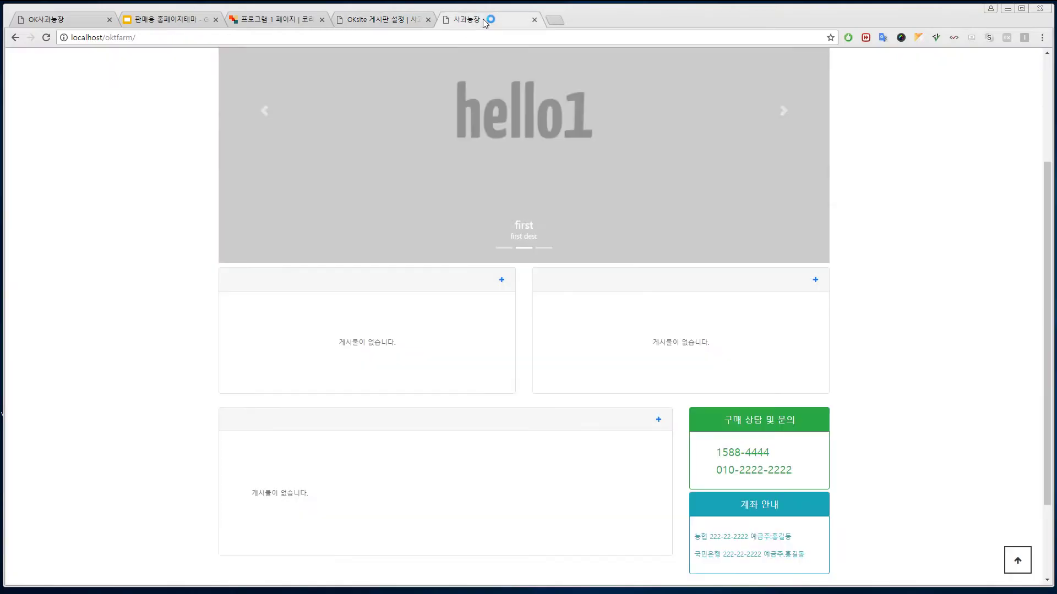
pyautogui.scroll(3, 419, 149)
pyautogui.click(315, 103)
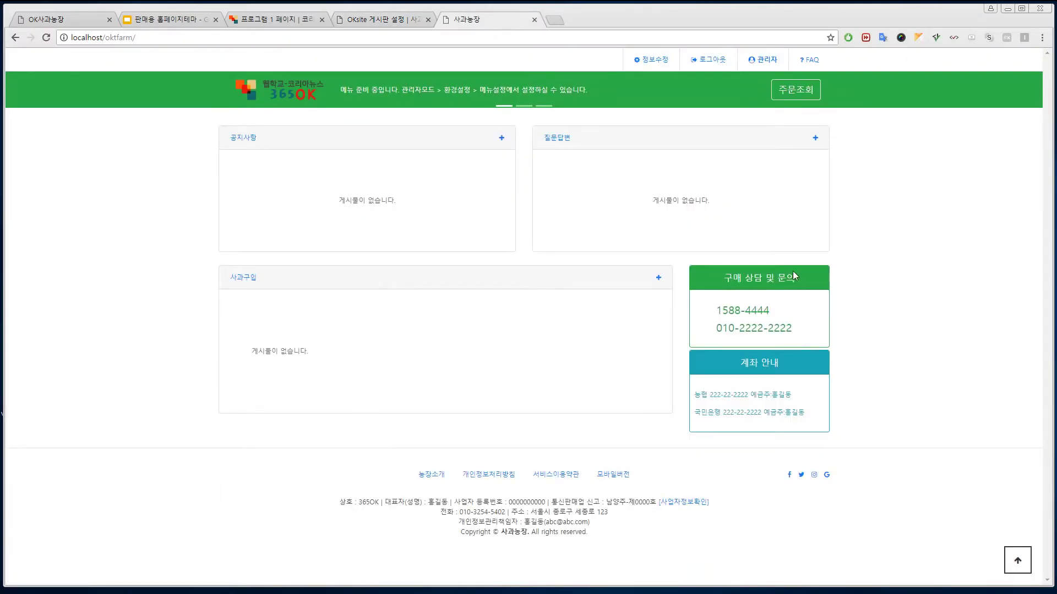
pyautogui.click(814, 88)
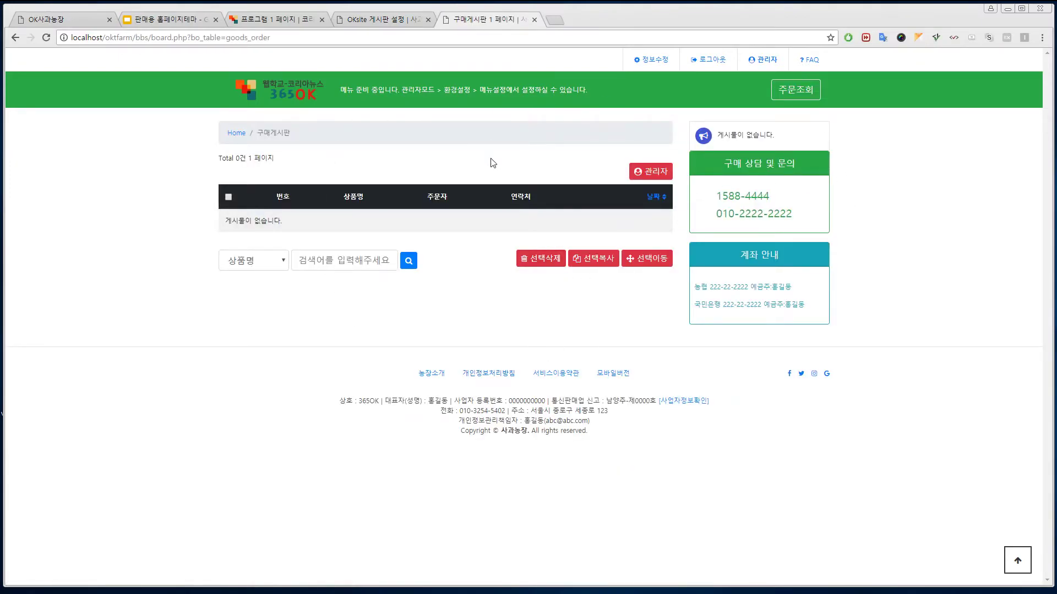
pyautogui.click(304, 92)
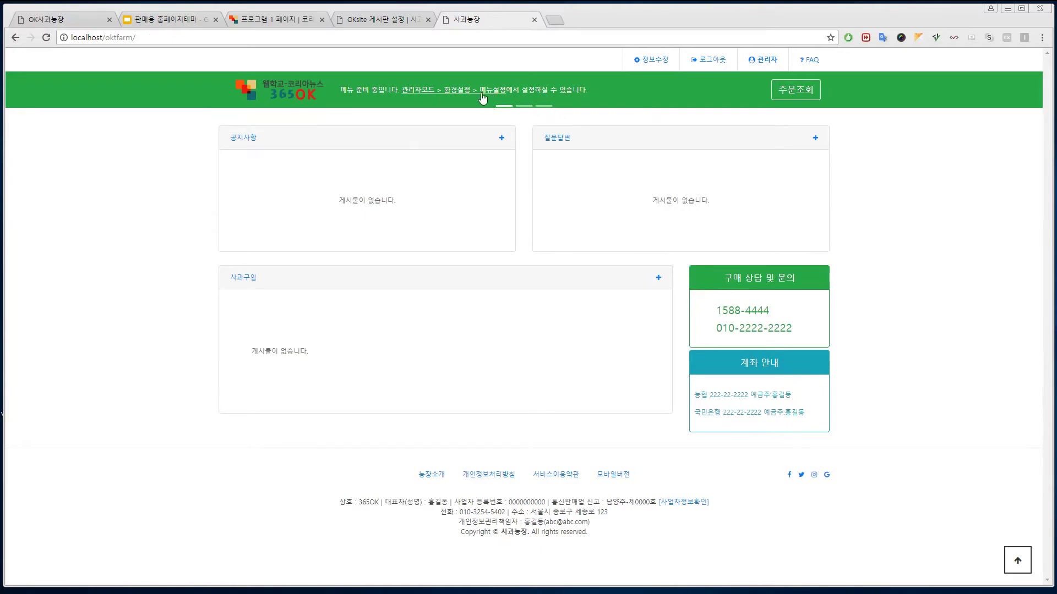
pyautogui.click(54, 21)
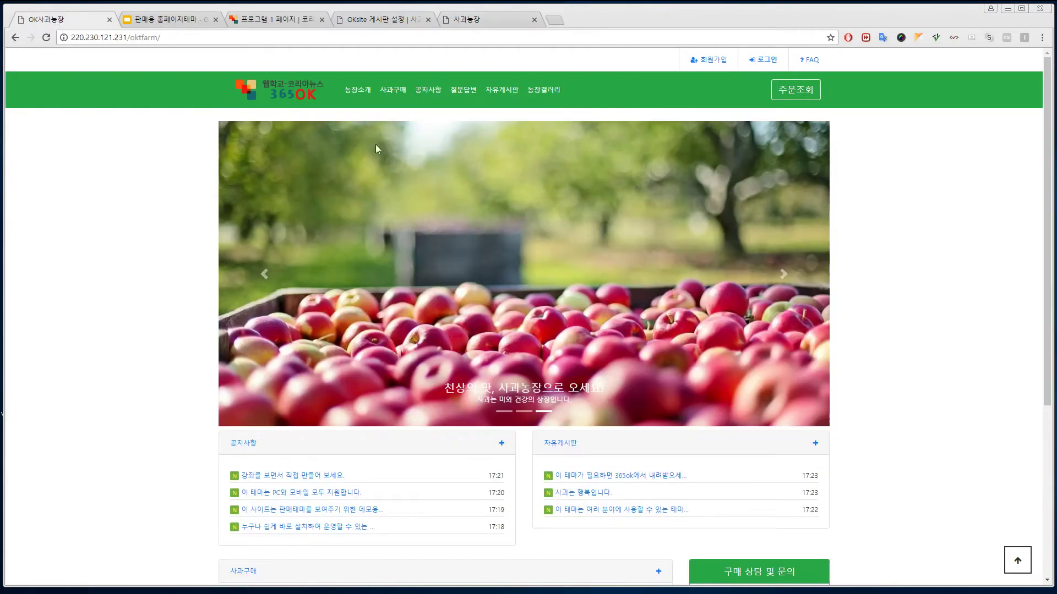
pyautogui.click(488, 21)
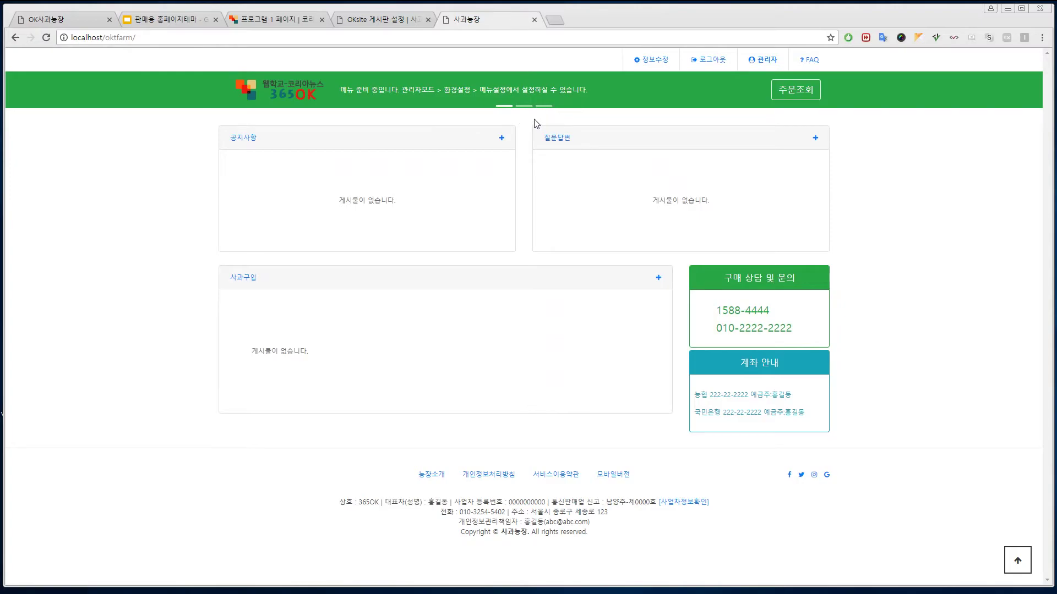
# - Open the mainslider board from the admin board list in a new tab
pyautogui.click(395, 20)
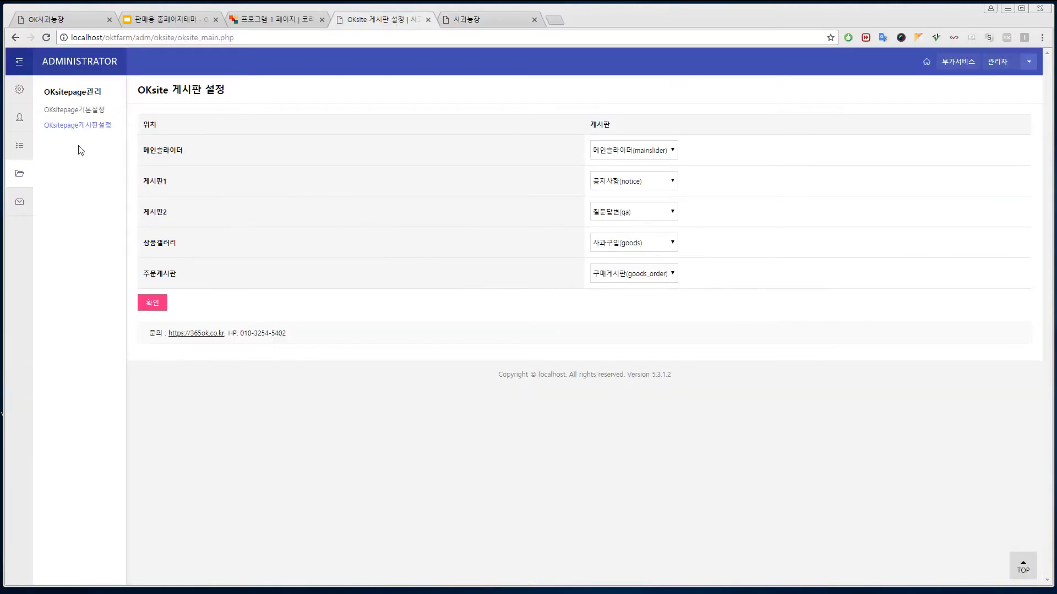
pyautogui.click(22, 146)
pyautogui.click(64, 112)
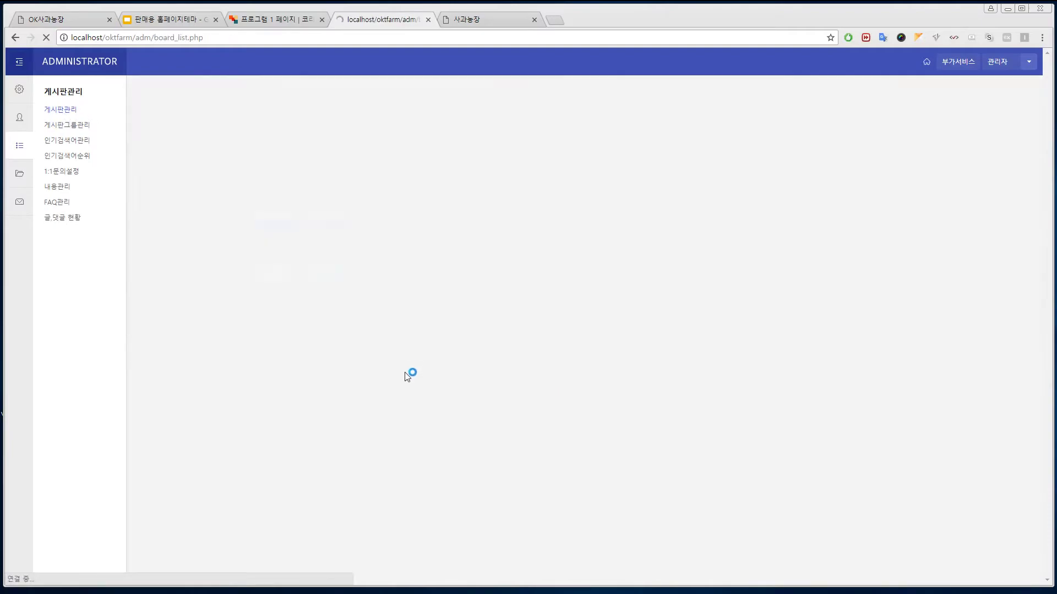
pyautogui.rightClick(306, 330)
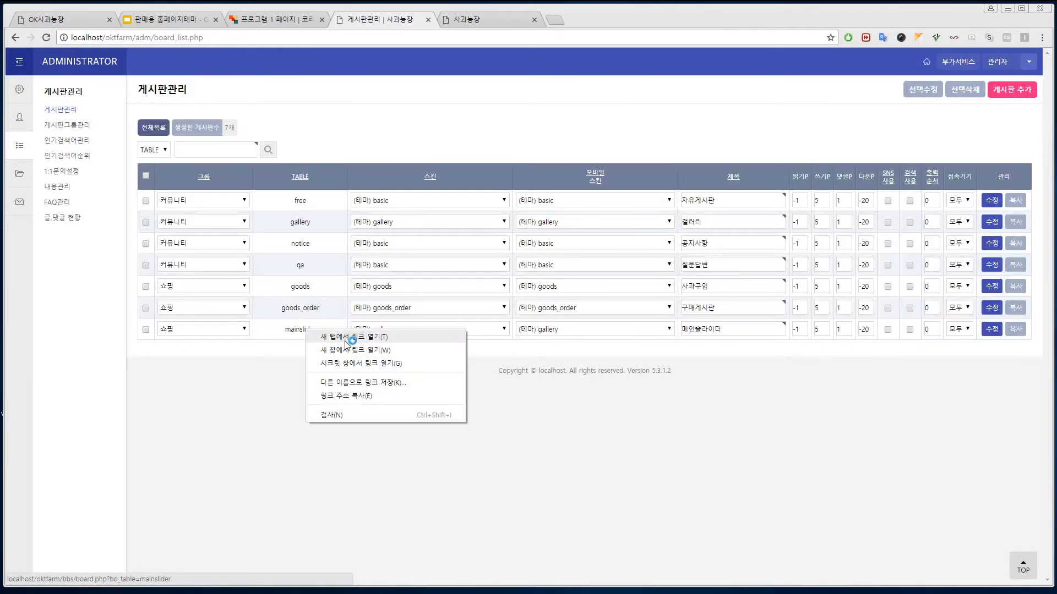
pyautogui.click(353, 337)
# - Write a main slider post titled 사과는 예술입니다. with a short description praising the apples
pyautogui.click(491, 20)
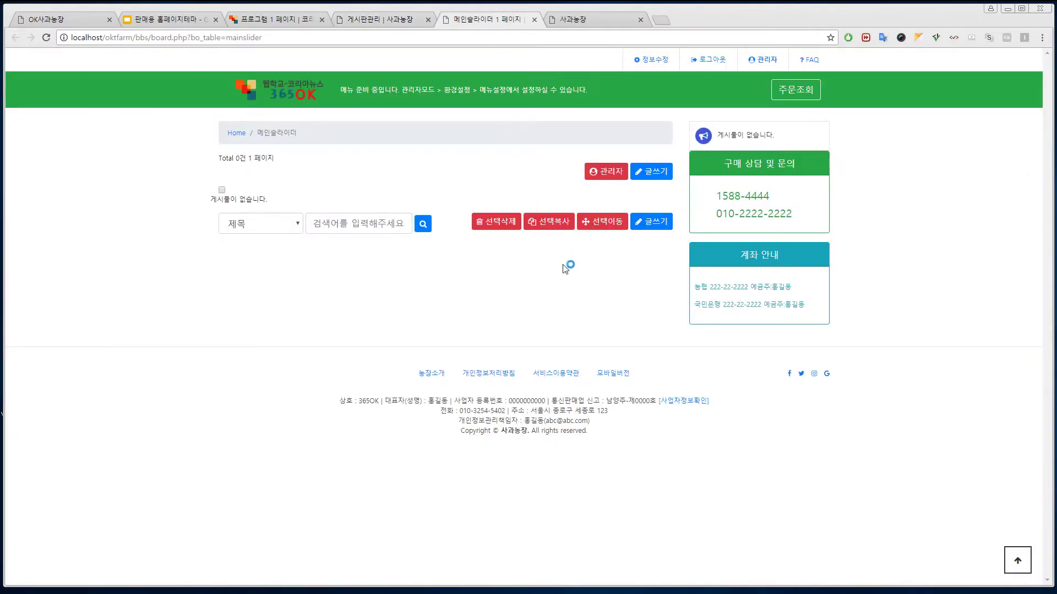
pyautogui.click(651, 221)
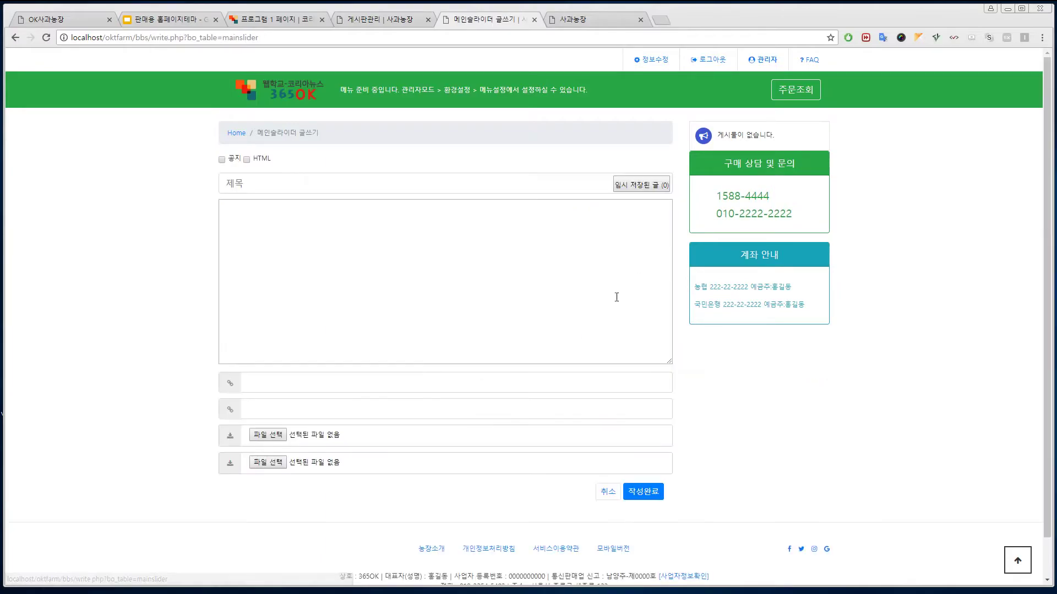
pyautogui.click(348, 178)
pyautogui.write('사')
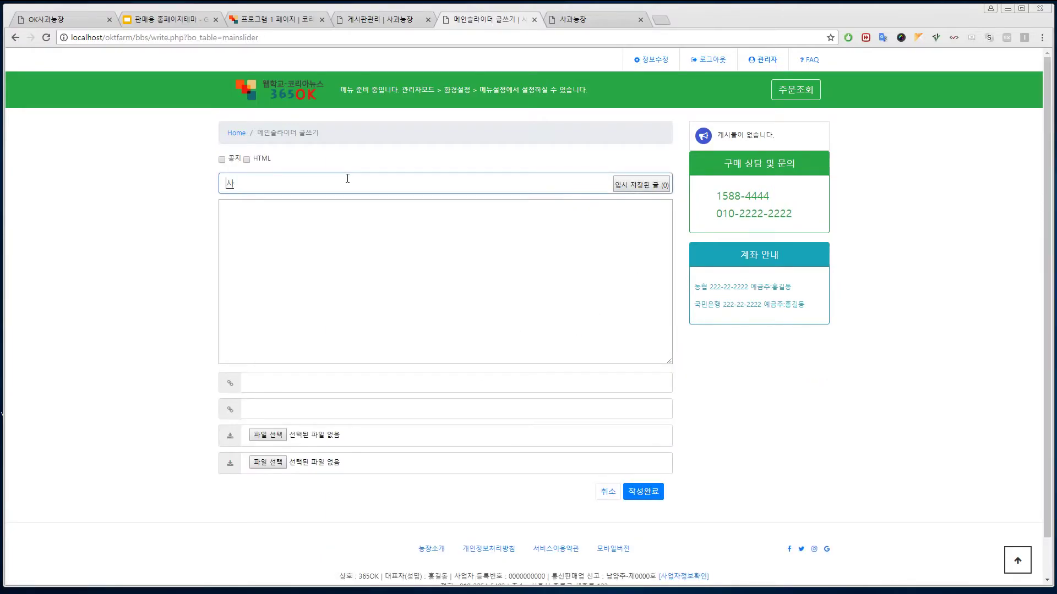
pyautogui.write('과는 예술입니다.')
pyautogui.click(350, 252)
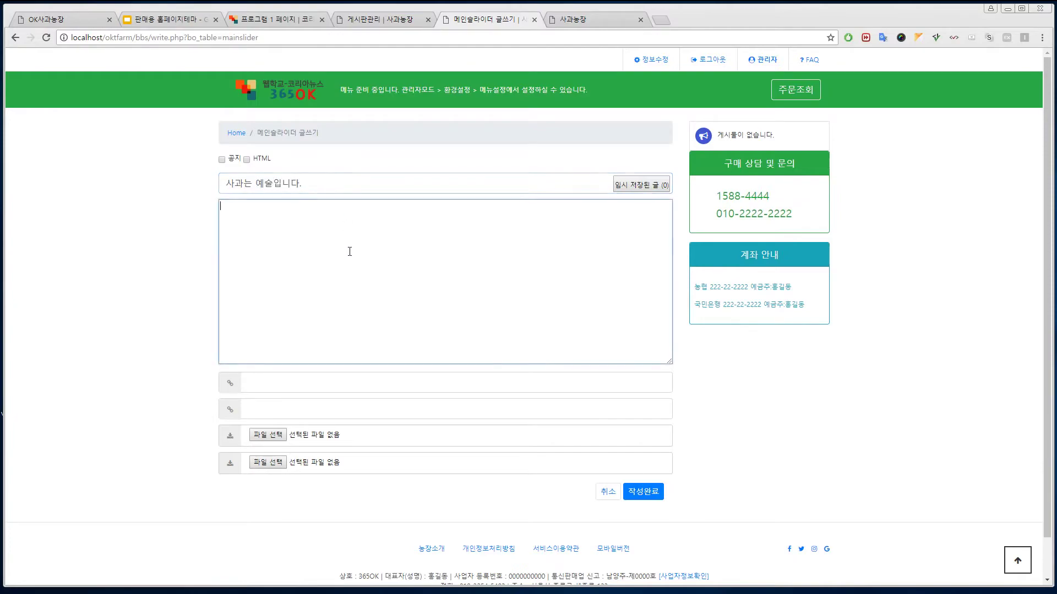
pyautogui.write('맛과ㅇ')
pyautogui.write('양ㅇ')
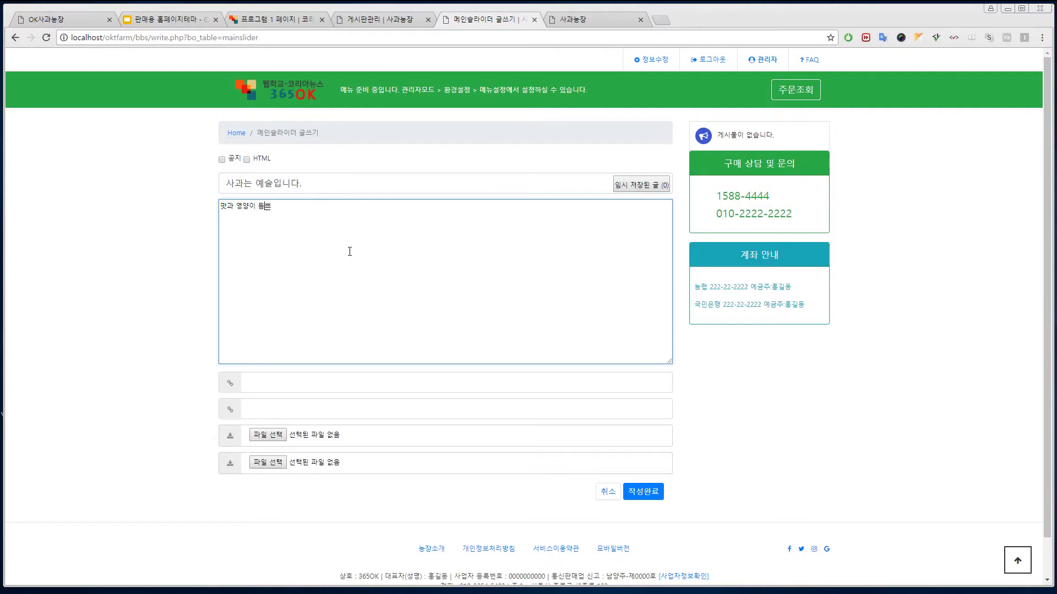
pyautogui.write('이 듬뿍이인 사과는')
pyautogui.write(' 모든 예술이')
pyautogui.write('인의 사란')
pyautogui.write('입니다.')
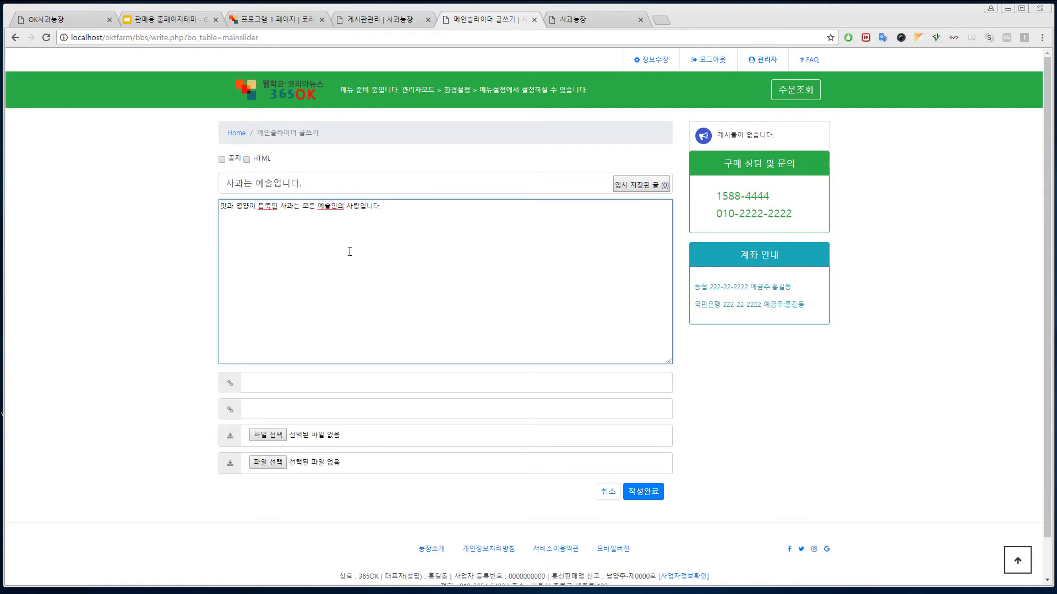
# - Attach apple-slider1.jpg and publish the post
pyautogui.click(269, 435)
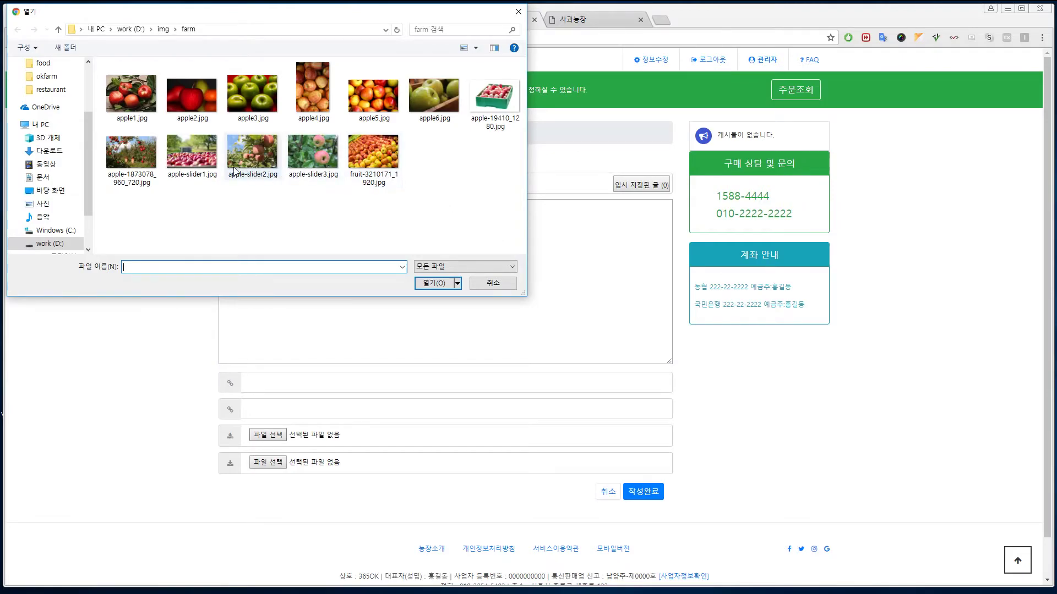
pyautogui.click(192, 154)
pyautogui.click(434, 283)
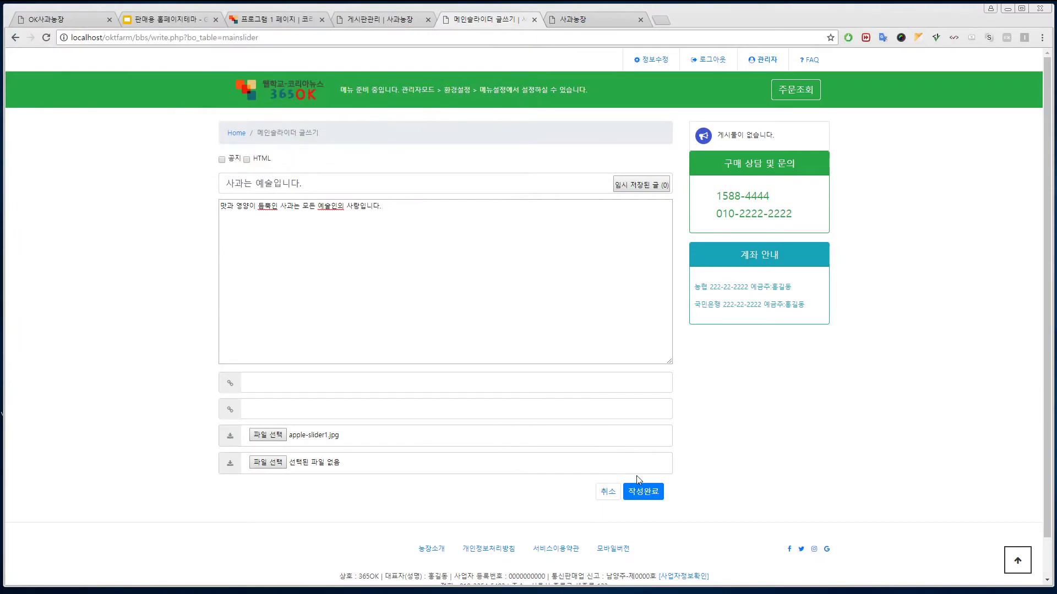
pyautogui.click(651, 493)
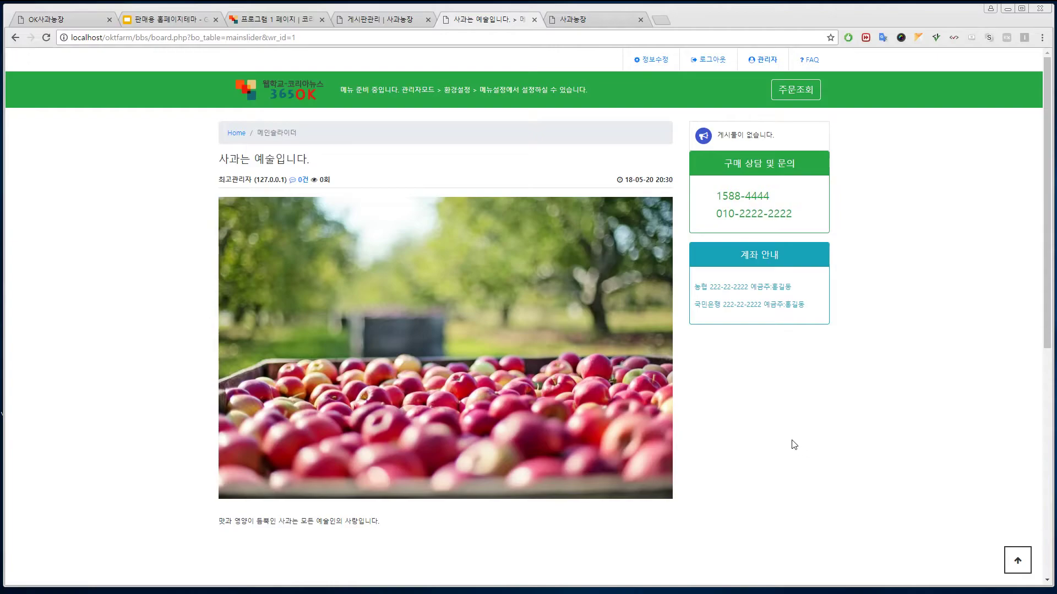
pyautogui.scroll(-3, 759, 439)
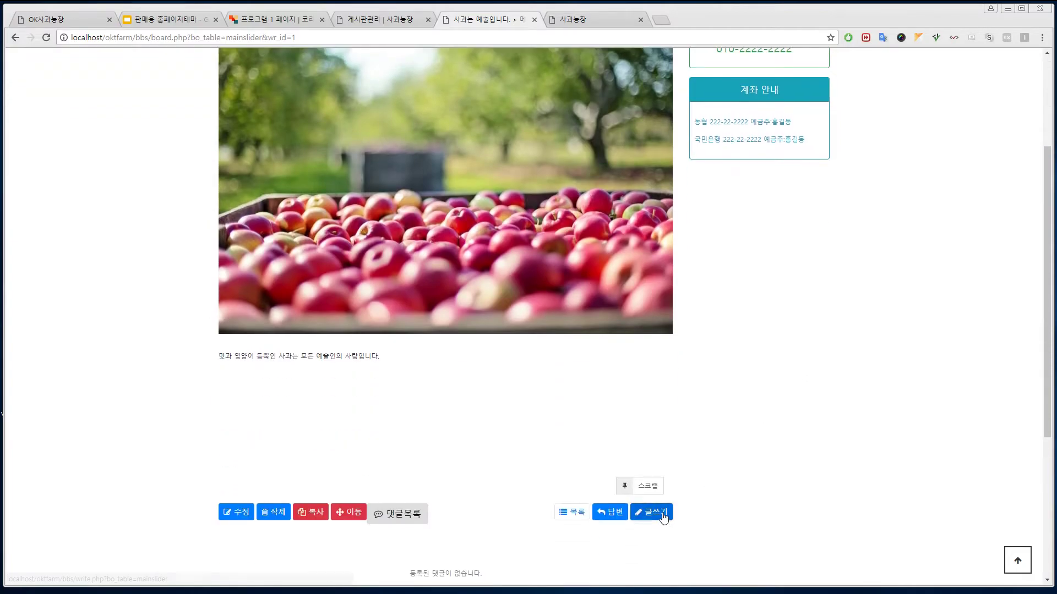
# - Start a new main slider post titled '맛과 영양이 최고입니다.' with a body about sweet, nutritious apples
pyautogui.click(667, 513)
pyautogui.click(375, 187)
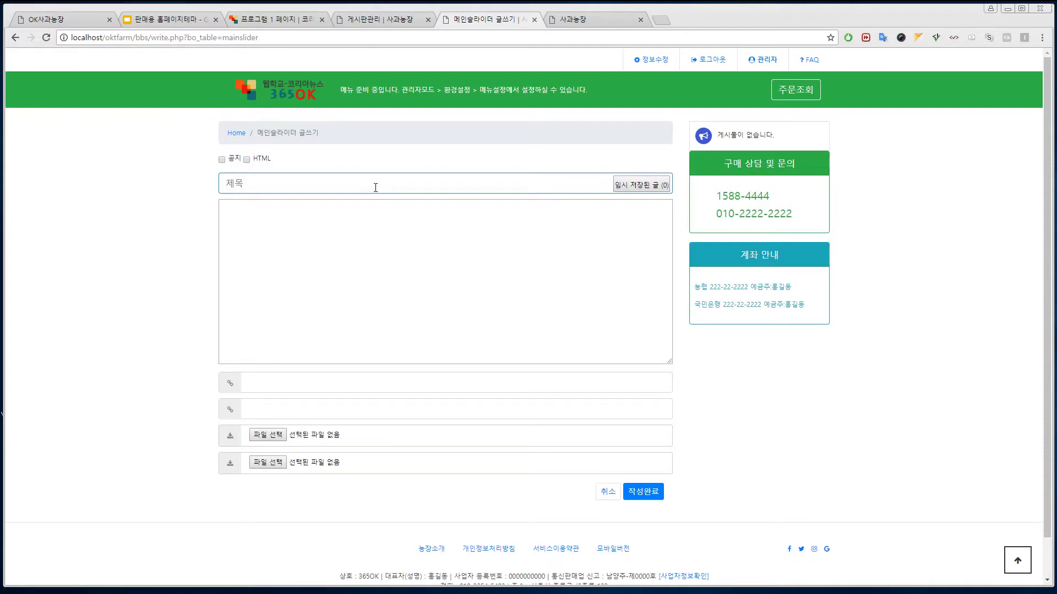
pyautogui.write('맛과 영호양이 최')
pyautogui.write('고입니다.')
pyautogui.click(378, 273)
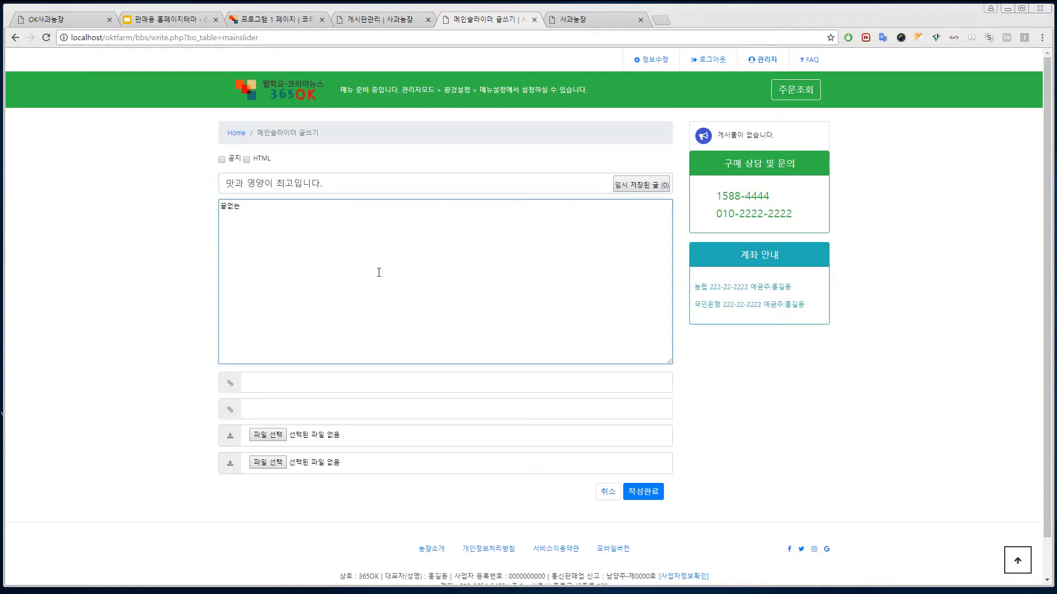
pyautogui.write('끝없는 달달함과 건강을 책임지는 영양이')
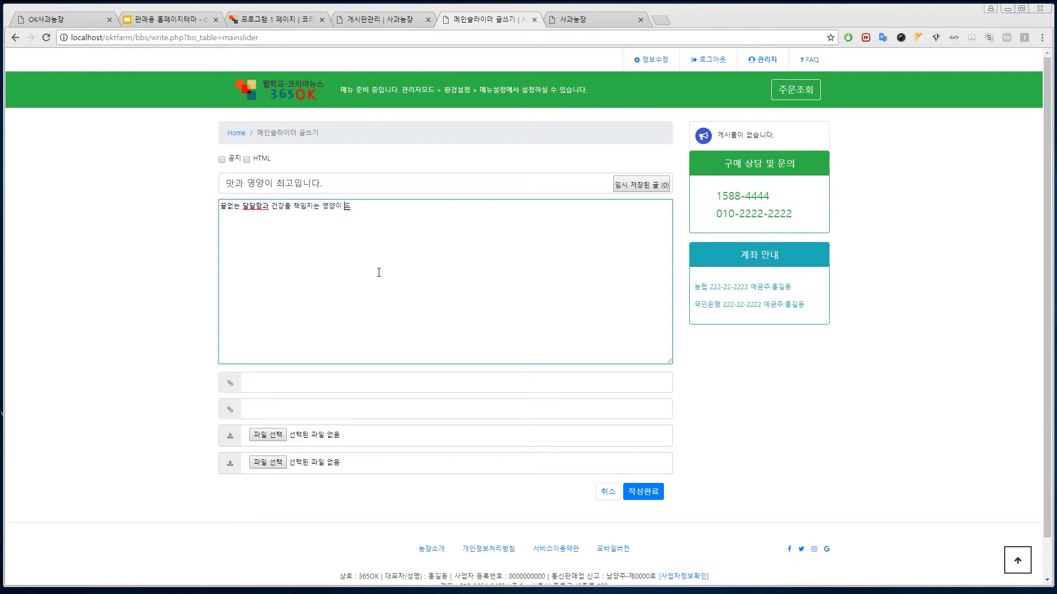
pyautogui.write(' 가득한 사과입ㄴ니다.')
# - Attach apple-slider2.jpg, publish the post, and view it on the homepage slider
pyautogui.click(268, 434)
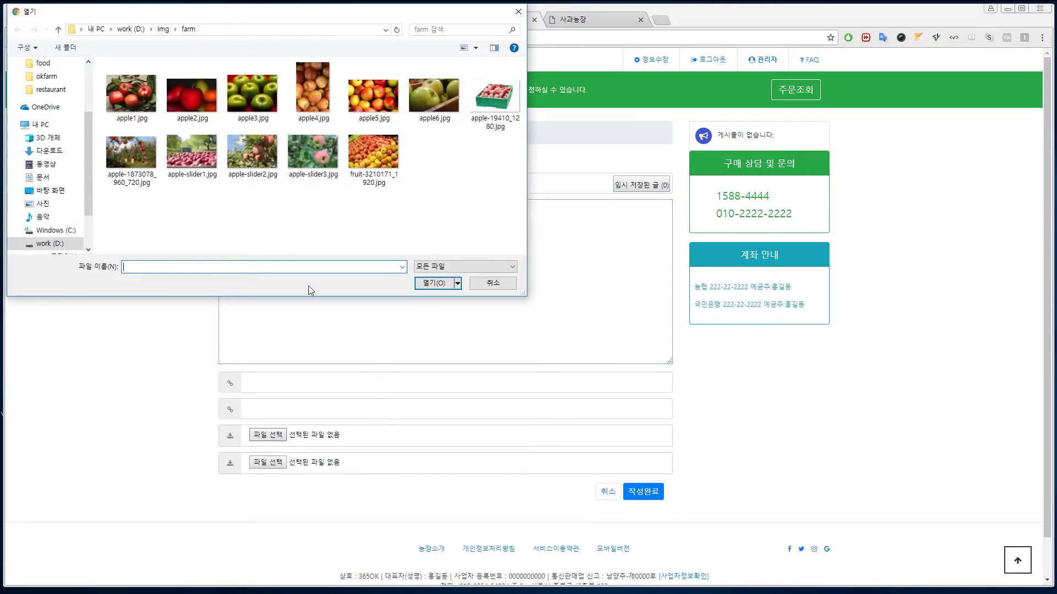
pyautogui.doubleClick(253, 155)
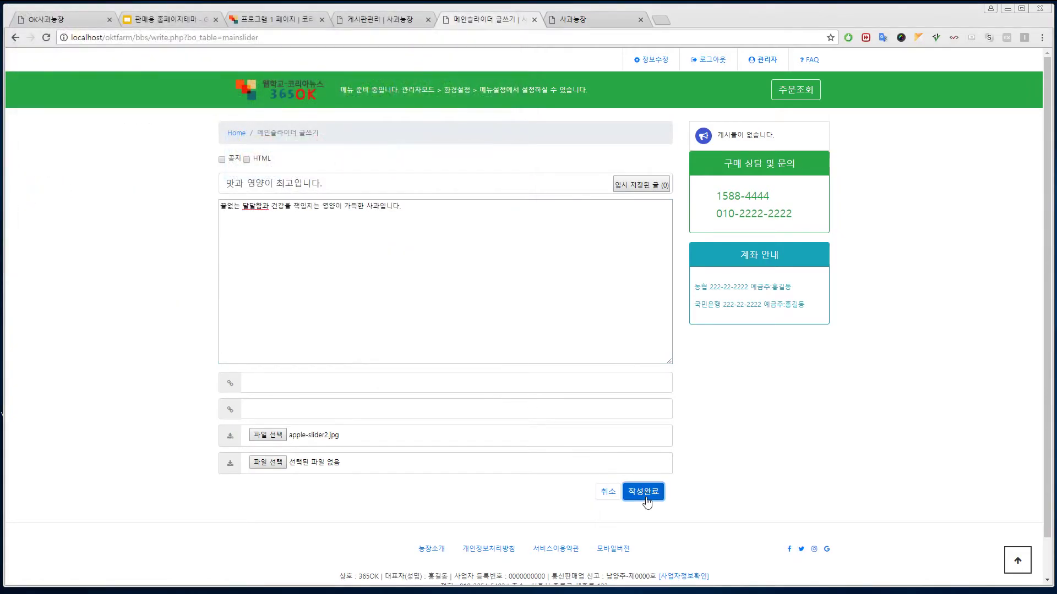
pyautogui.click(645, 496)
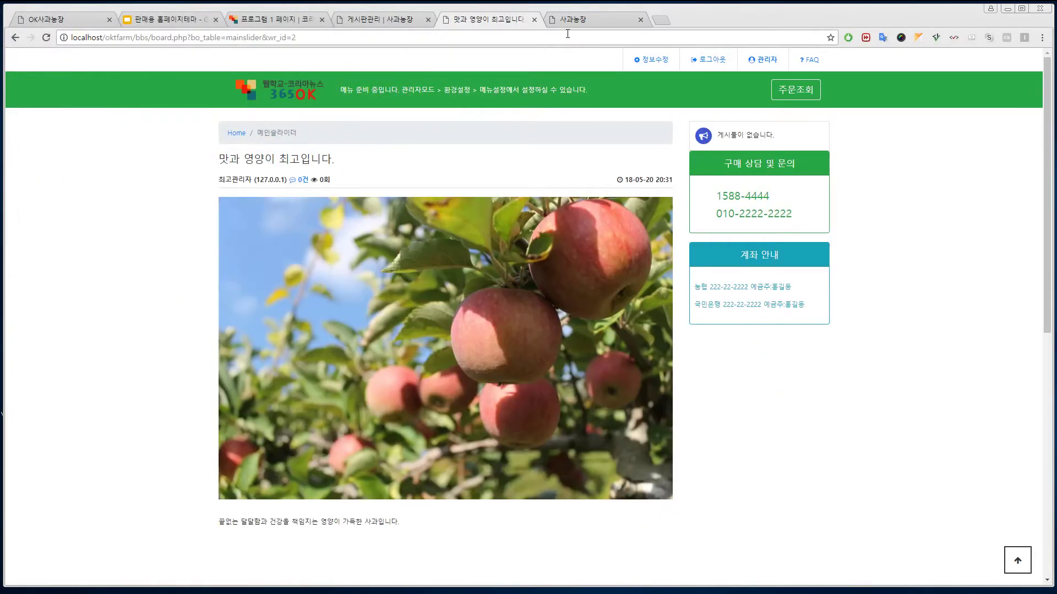
pyautogui.click(582, 19)
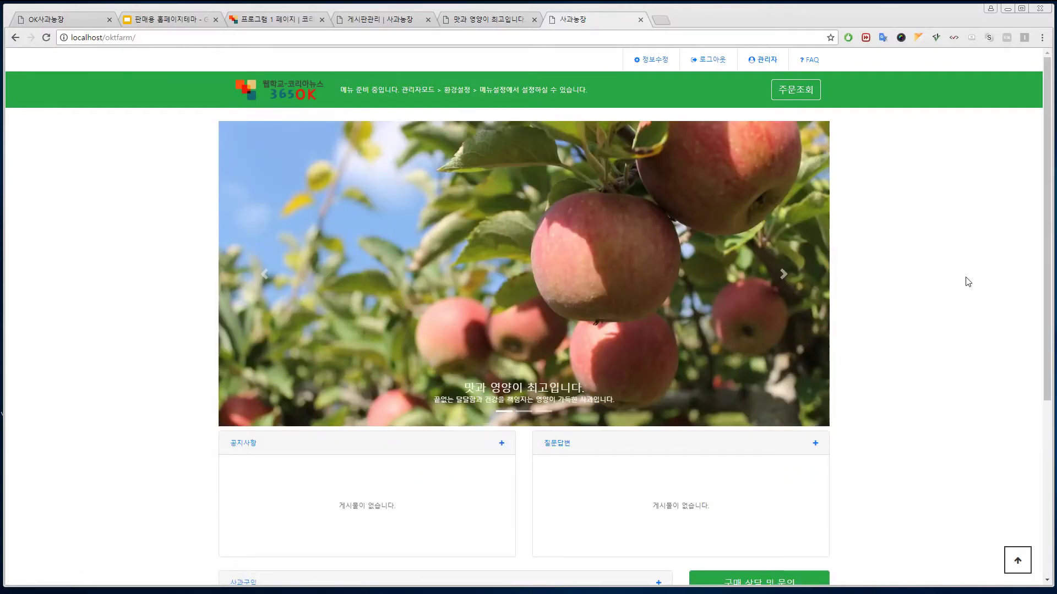
# - Start a third main slider post with placeholder title and body text
pyautogui.click(522, 22)
pyautogui.scroll(-6, 625, 406)
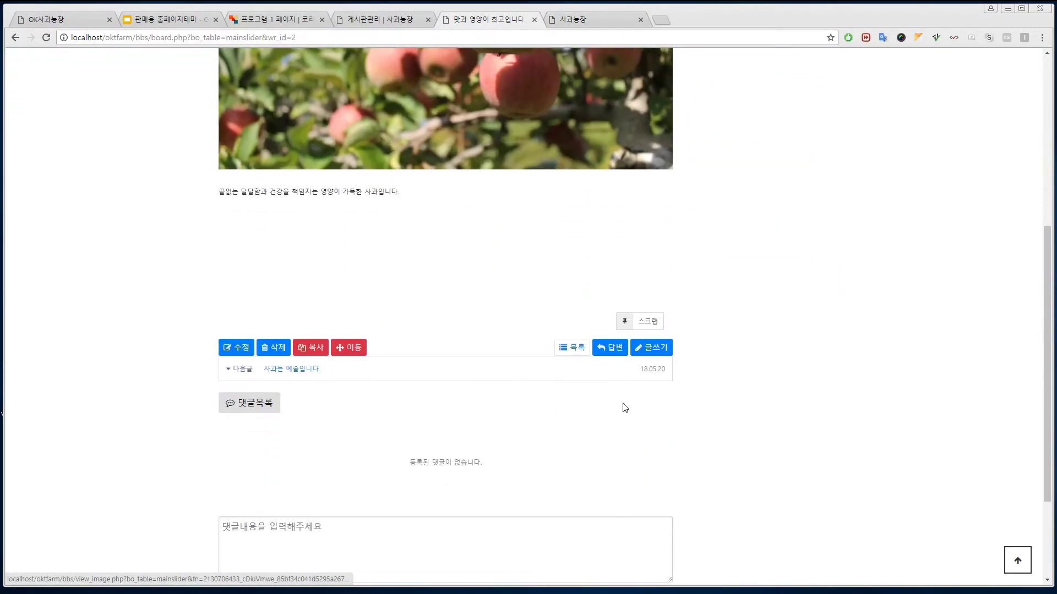
pyautogui.click(650, 349)
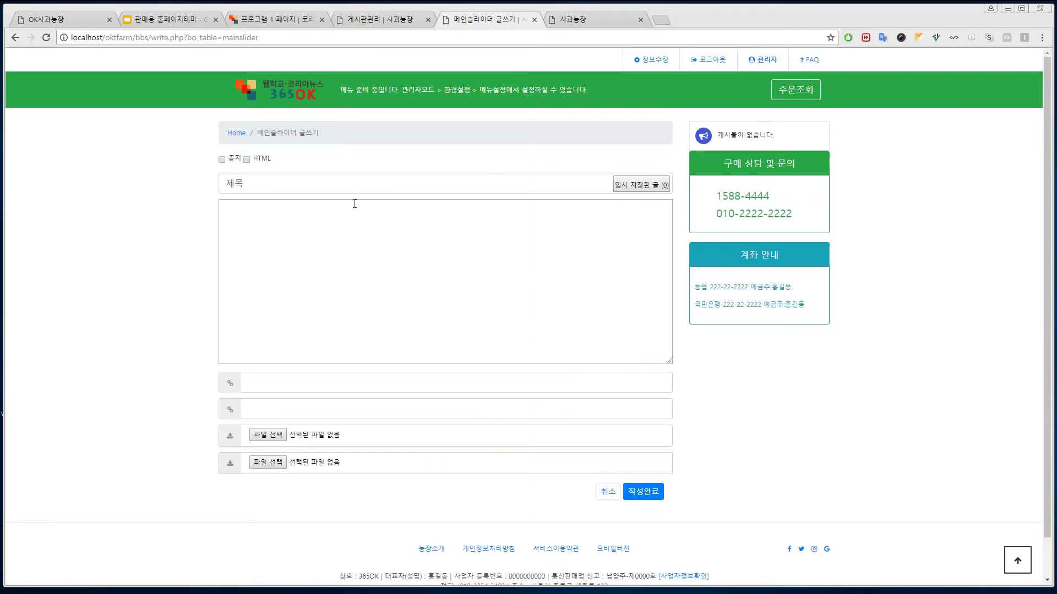
pyautogui.write('ㄴㅇㄹㄴㄻㄹ')
pyautogui.click(345, 275)
pyautogui.write('ㄴㅇㄻㄴㄻㄴㄻㄴㄹㅇ')
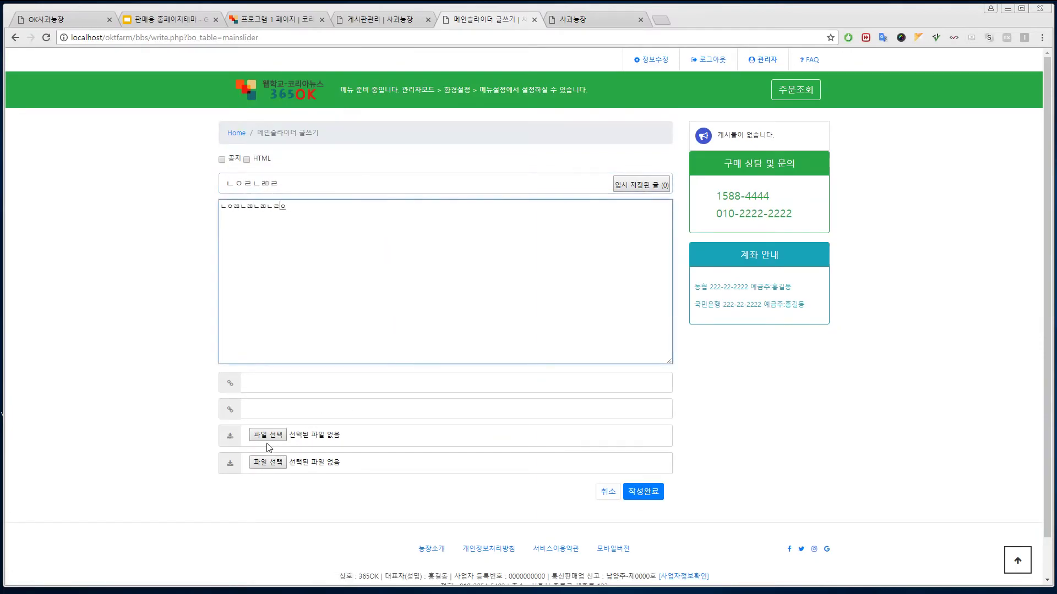
pyautogui.write('ㄴㄻㄴㄹㅇㄴㄻㄴㄻㄴㄹㅇㄴㄻㄴㄹ')
# - Attach apple-slider3.jpg, publish the post, and return to the homepage
pyautogui.click(269, 435)
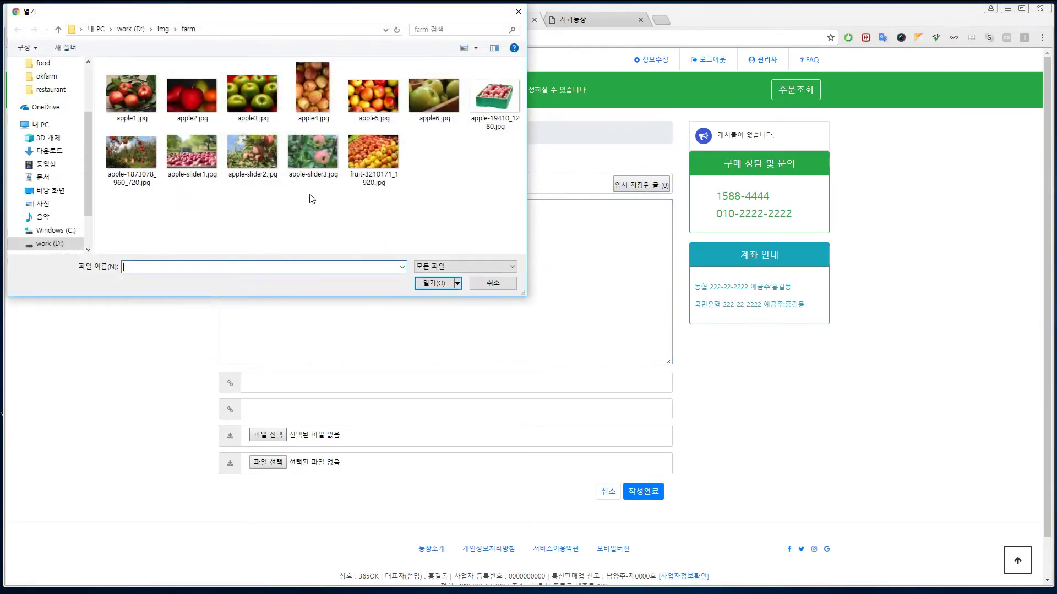
pyautogui.click(307, 160)
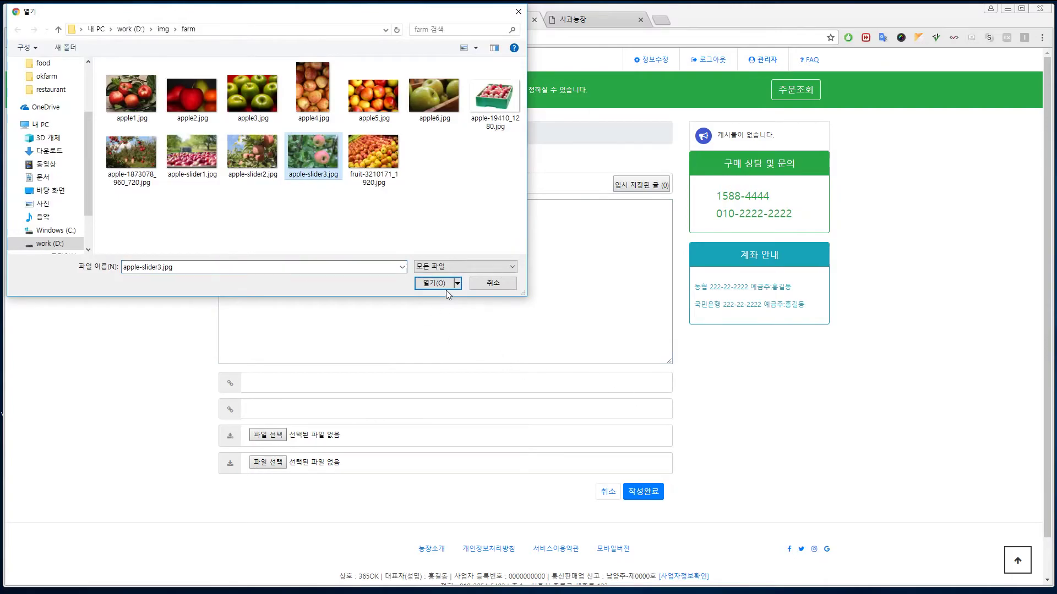
pyautogui.click(445, 291)
pyautogui.click(643, 492)
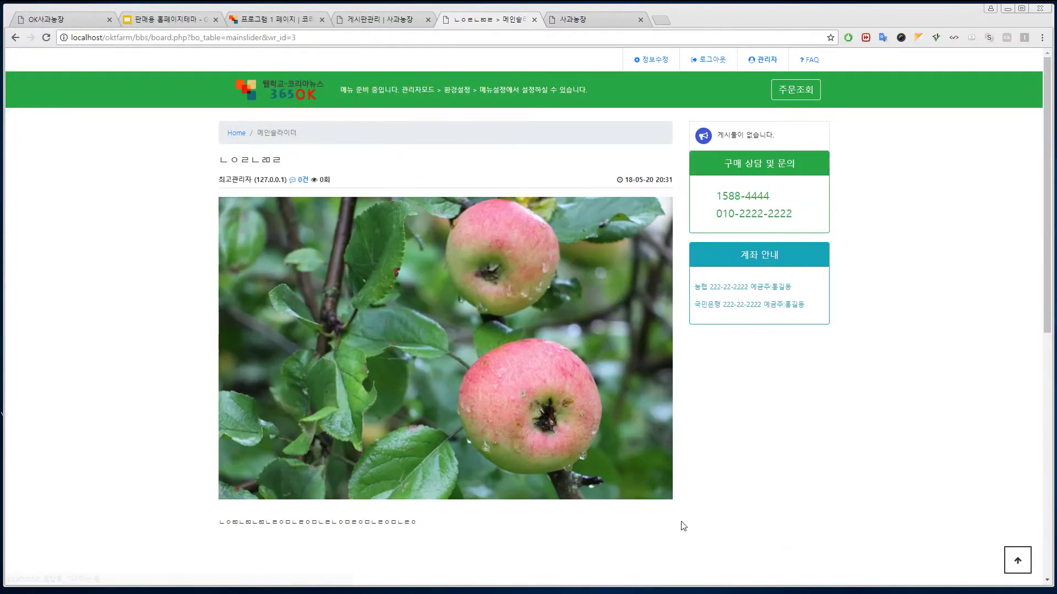
pyautogui.click(605, 20)
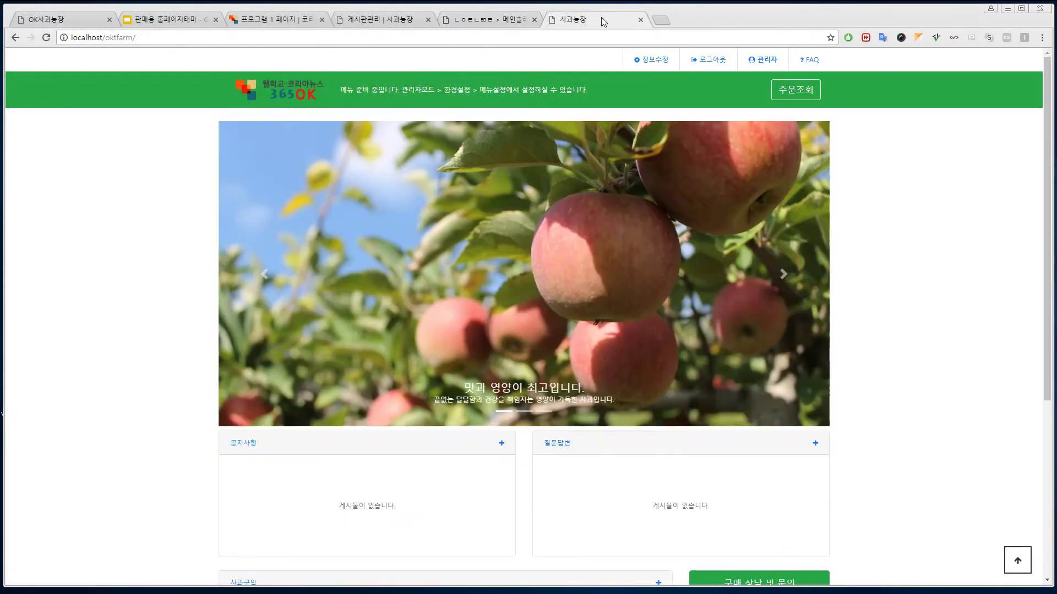
pyautogui.click(254, 106)
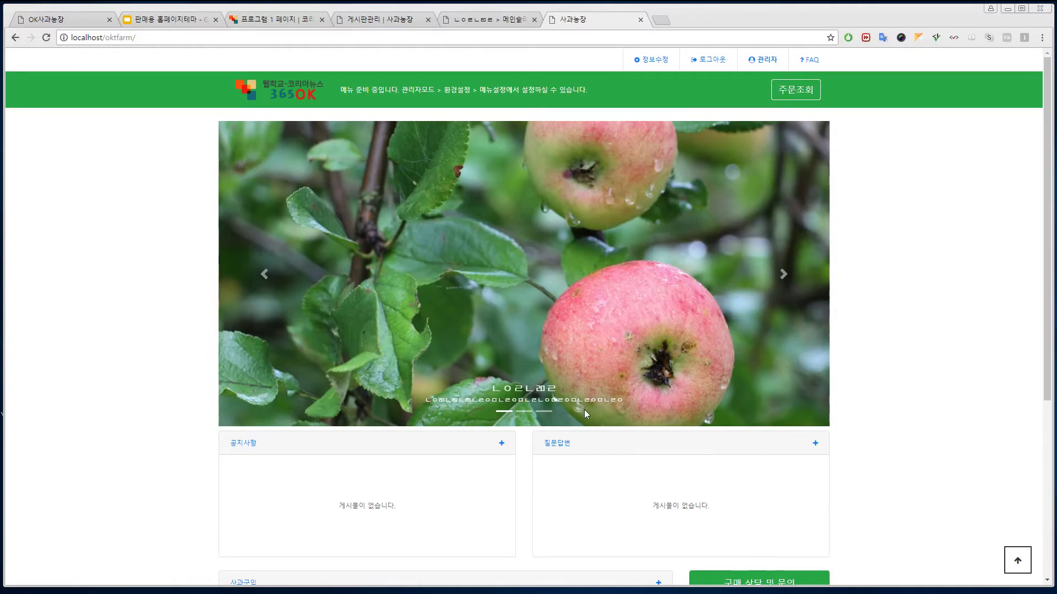
pyautogui.click(547, 414)
pyautogui.click(529, 413)
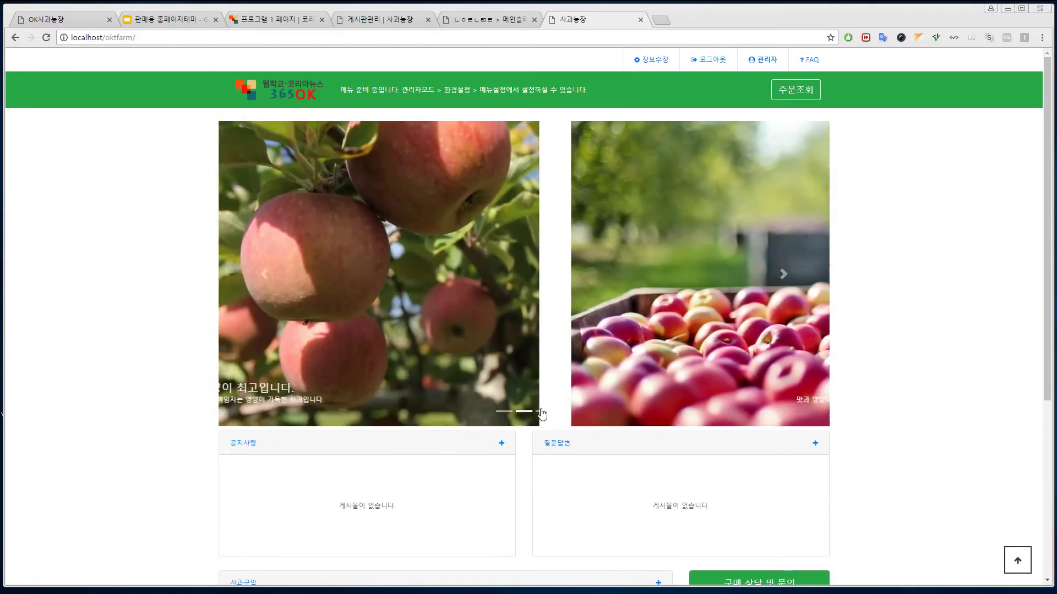
pyautogui.click(542, 412)
pyautogui.click(529, 413)
pyautogui.click(510, 412)
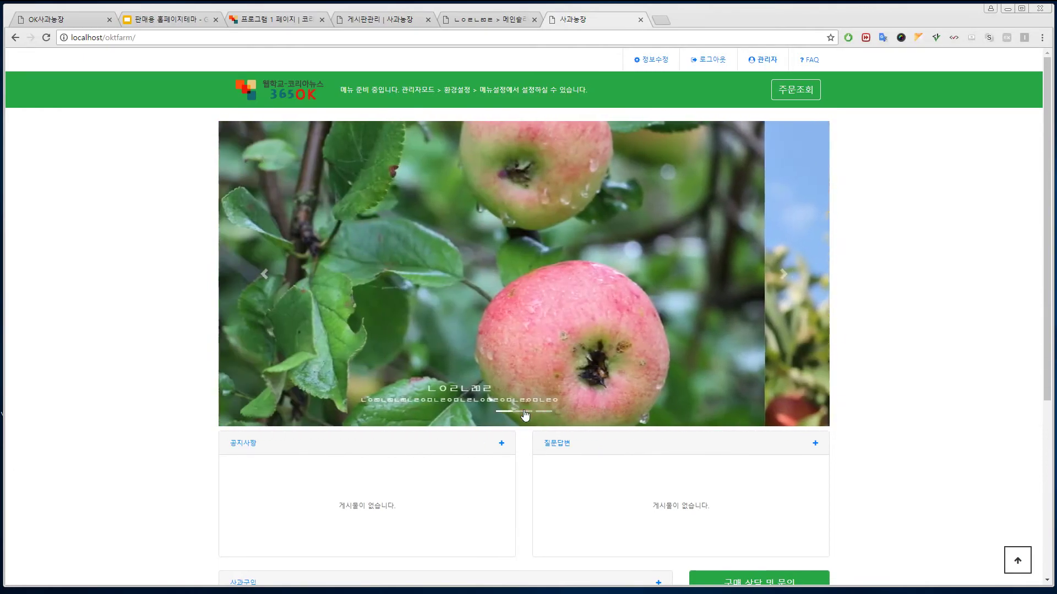
pyautogui.click(524, 412)
pyautogui.click(545, 412)
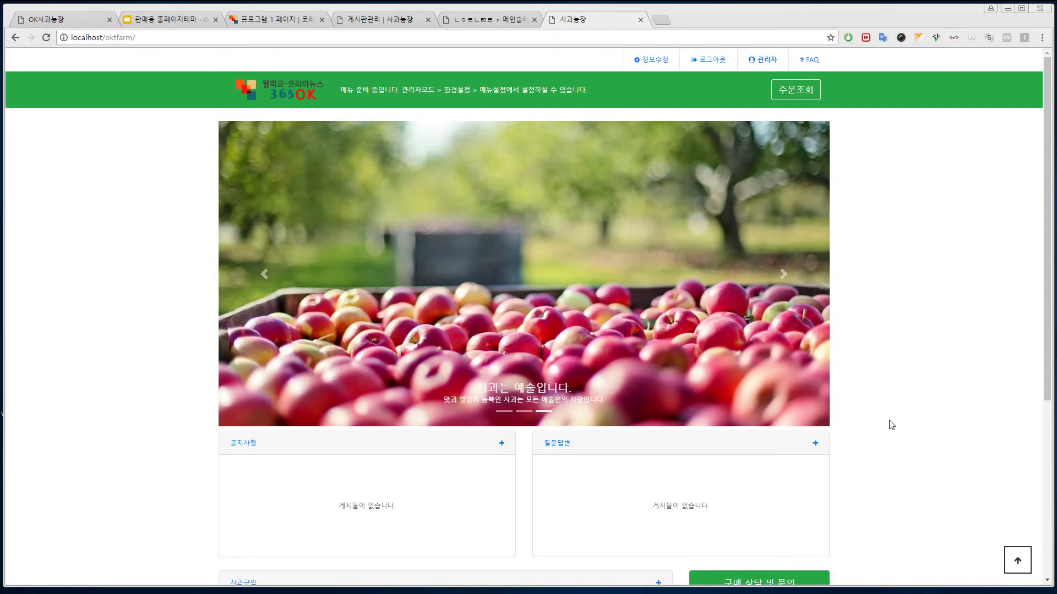
pyautogui.scroll(-3, 878, 391)
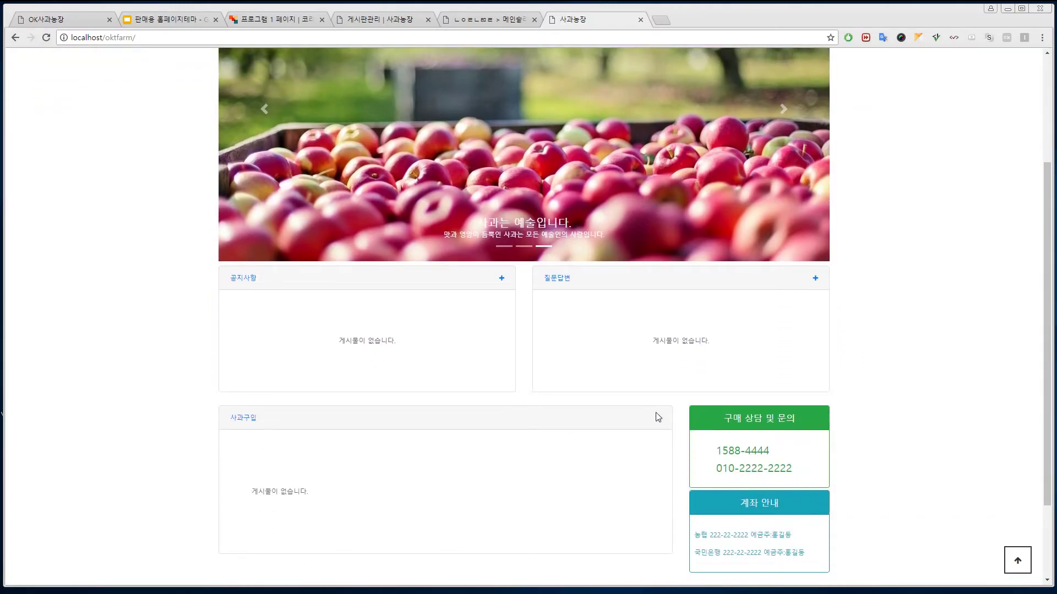
# - Open a new post form in the 사과구입 board, leaving the sale status at 판매중
pyautogui.click(659, 420)
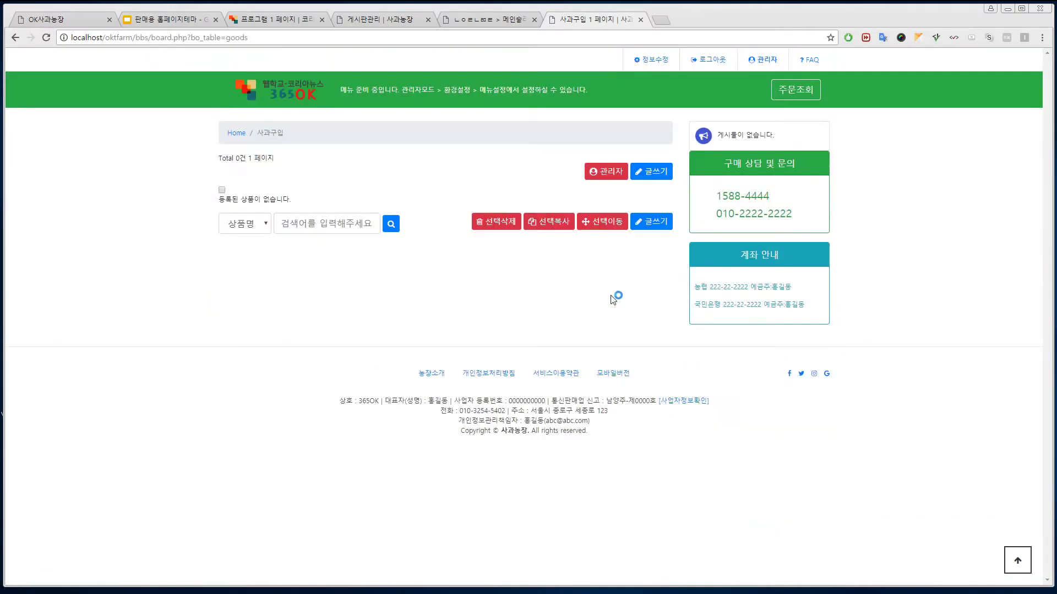
pyautogui.click(653, 223)
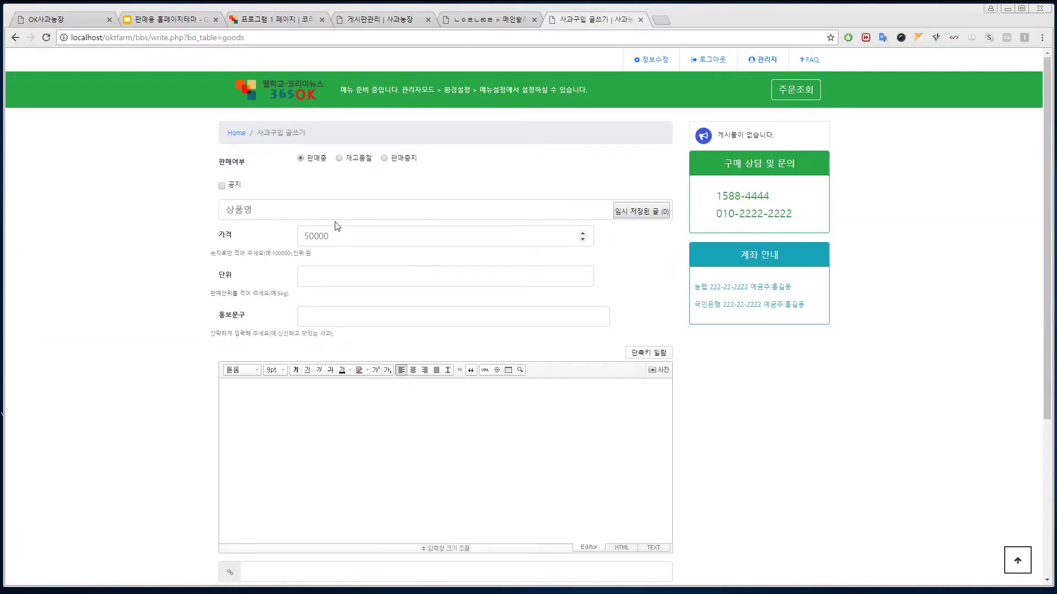
pyautogui.click(384, 207)
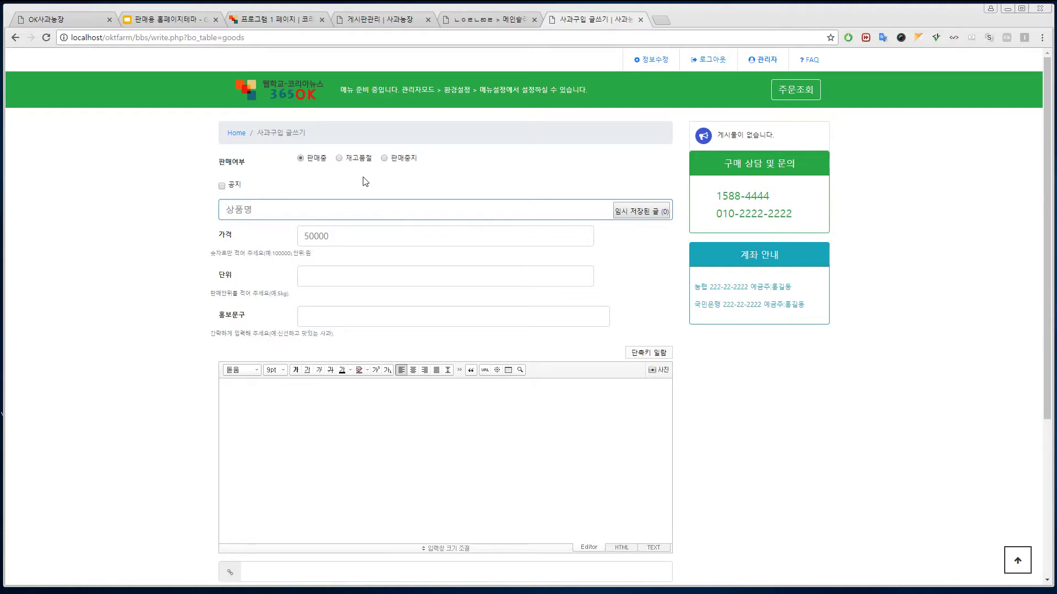
pyautogui.click(339, 159)
pyautogui.click(384, 159)
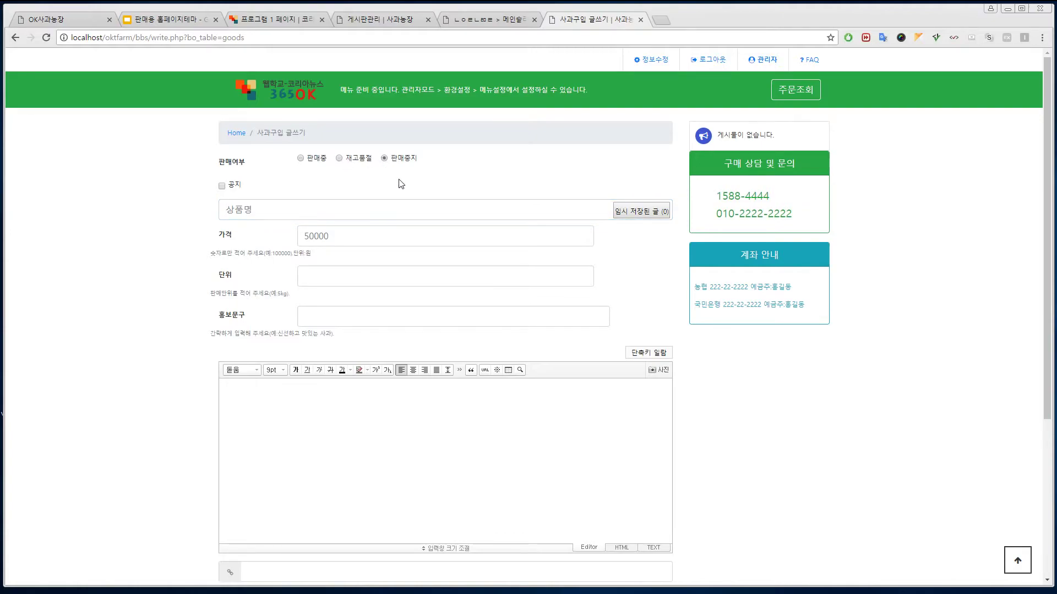
pyautogui.click(301, 159)
pyautogui.click(450, 214)
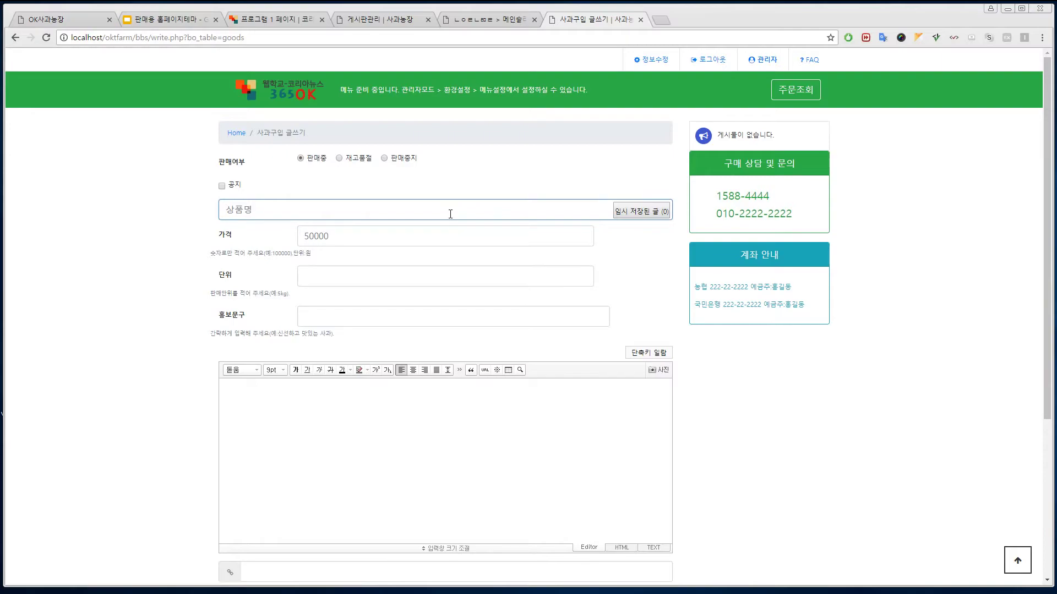
# - Enter product 맛을 보장하는 사과 at 450000, unit 20kg(30과), with promotional phrase '맛이 최고, 영양이 최고…'
pyautogui.write('마')
pyautogui.write('을 보장하는')
pyautogui.write(' 사과')
pyautogui.click(434, 236)
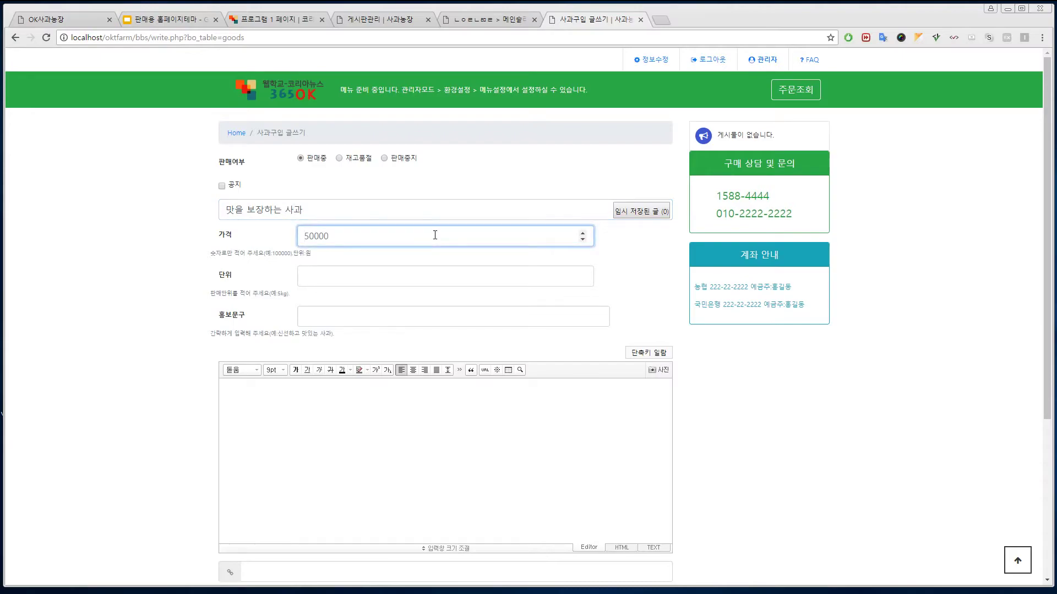
pyautogui.write('450000')
pyautogui.click(358, 283)
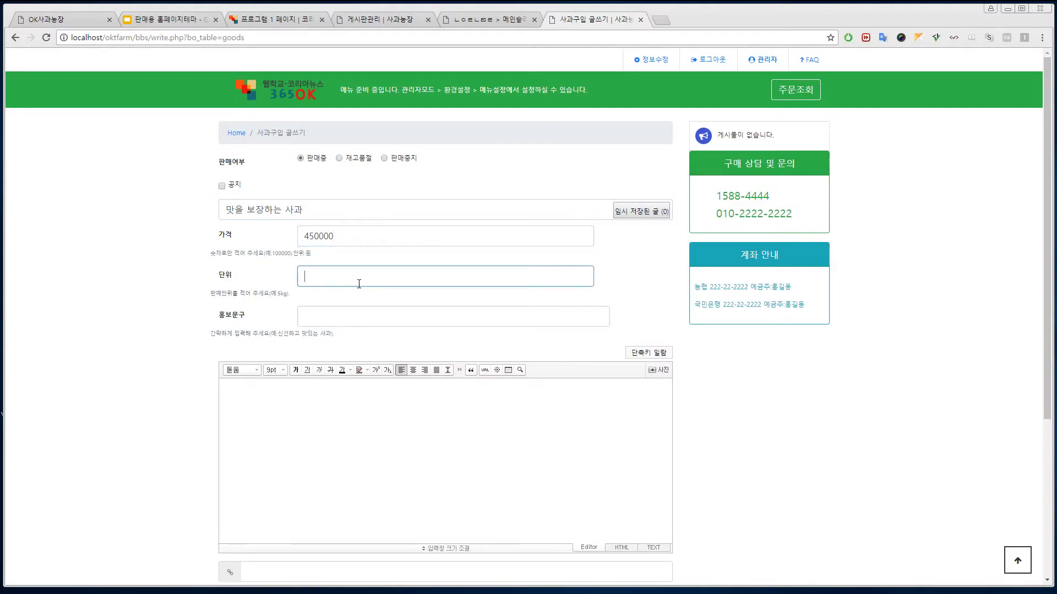
pyautogui.write('20kg(30과)')
pyautogui.click(366, 317)
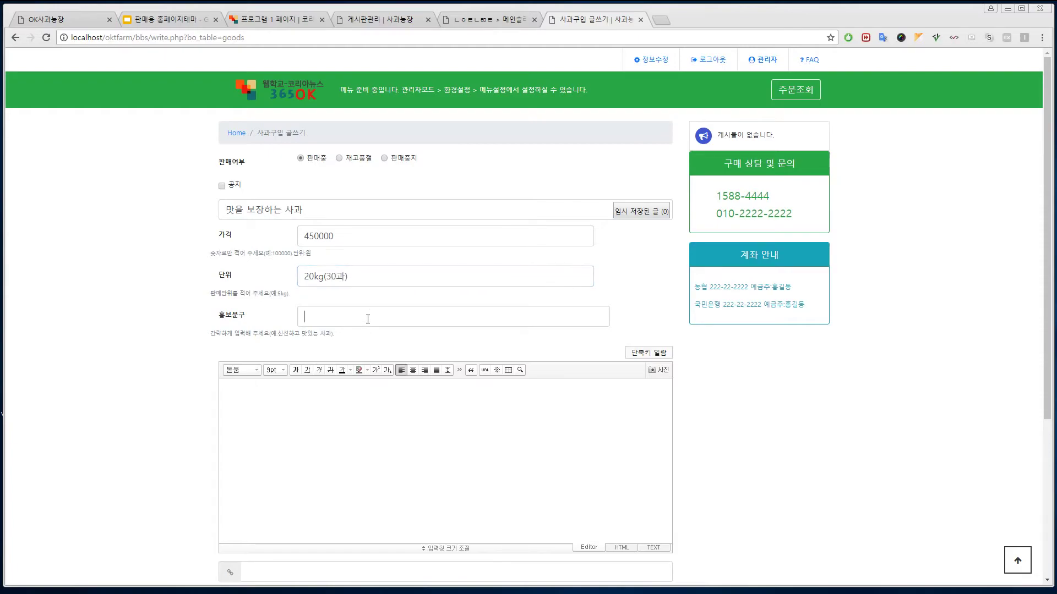
pyautogui.write('맛이 ')
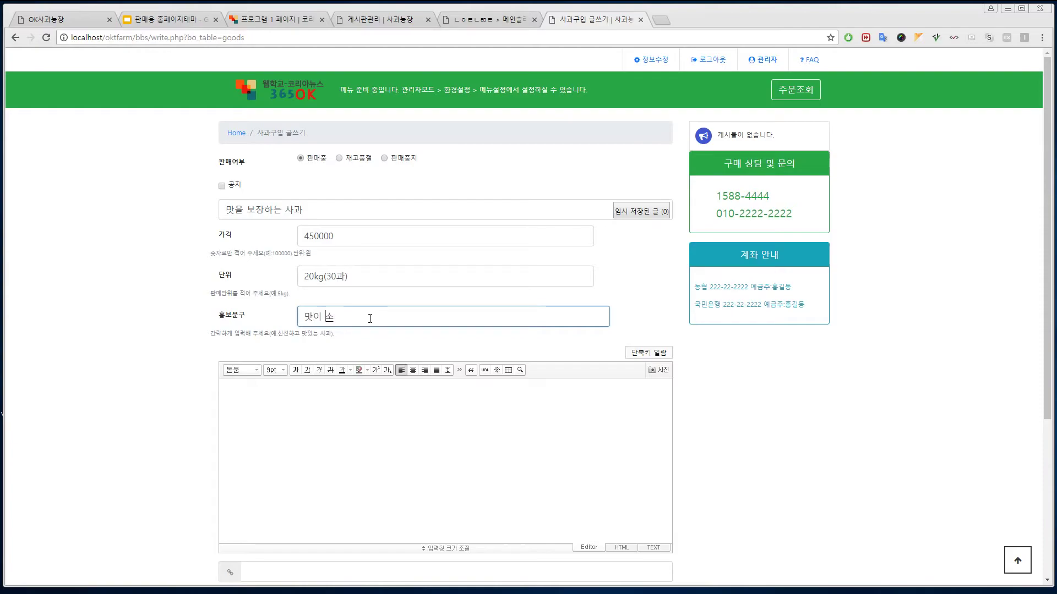
pyautogui.write('최고, 영양이 초')
pyautogui.write('고, 기분이 최고, 모두 최고!')
# - Copy the promotional phrase into the post body
pyautogui.click(425, 440)
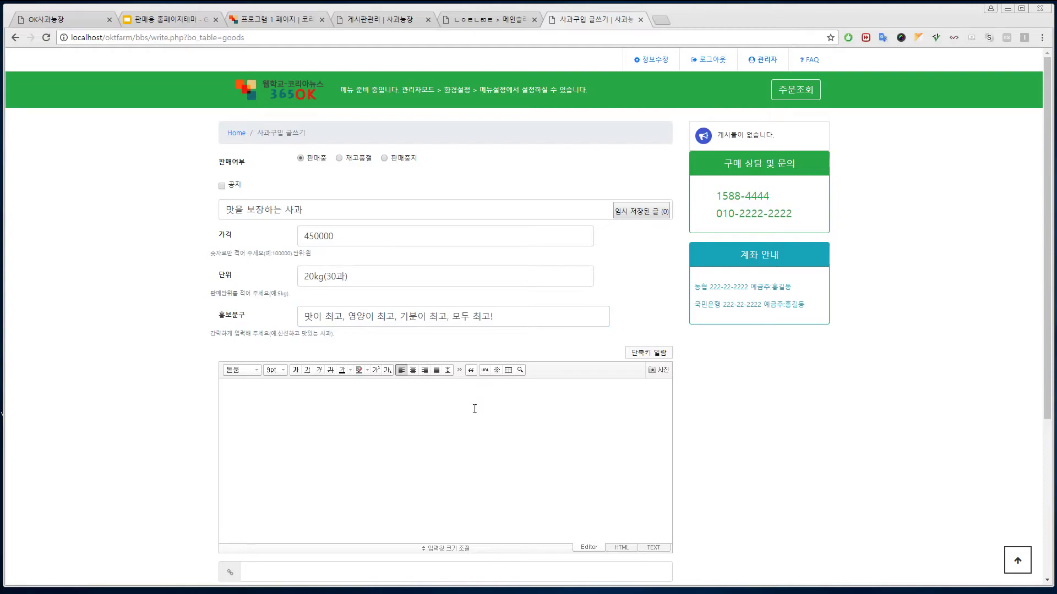
pyautogui.scroll(-2, 1040, 317)
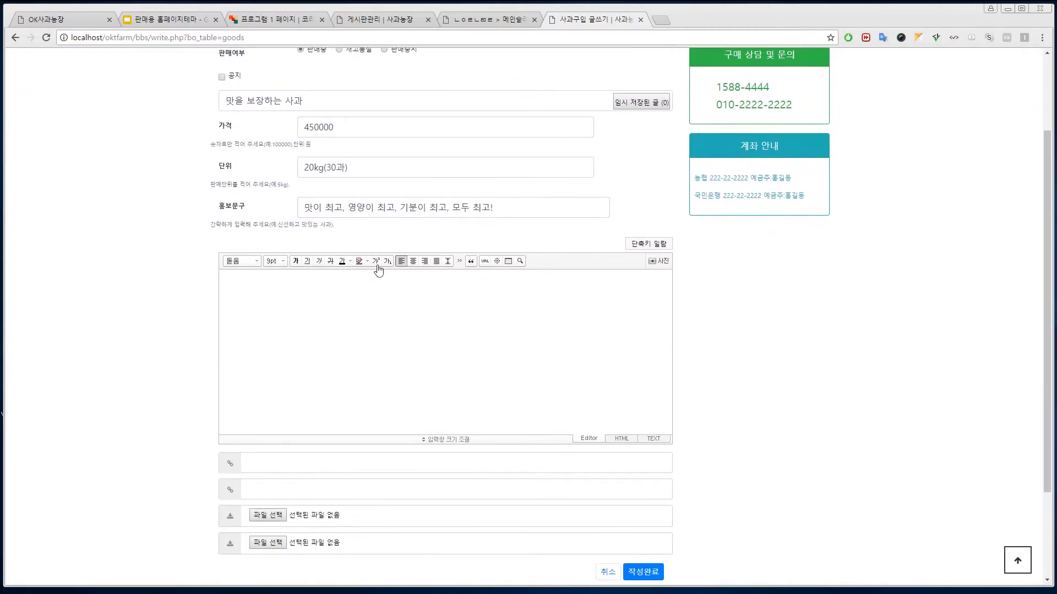
pyautogui.click(310, 324)
pyautogui.moveTo(509, 208); pyautogui.dragTo(275, 214)
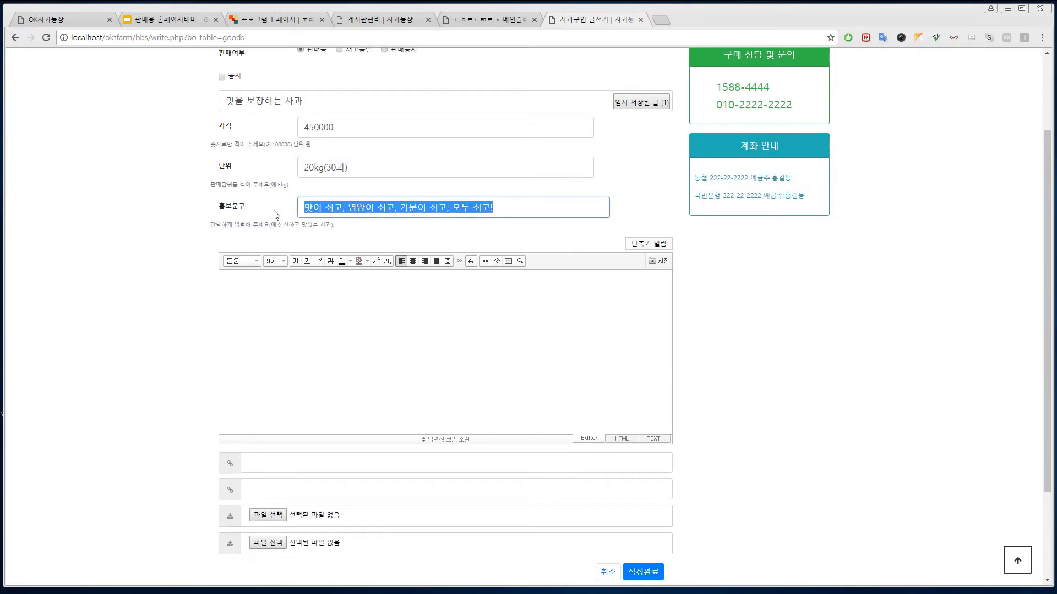
pyautogui.hotkey('ctrl', 'c')
pyautogui.click(358, 332)
pyautogui.hotkey('ctrl', 'v')
pyautogui.hotkey('ctrl', 'v')
pyautogui.hotkey('ctrl', 'v')
pyautogui.hotkey('ctrl', 'v')
pyautogui.hotkey('ctrl', 'v')
pyautogui.hotkey('ctrl', 'v')
pyautogui.hotkey('ctrl', 'v')
pyautogui.hotkey('ctrl', 'v')
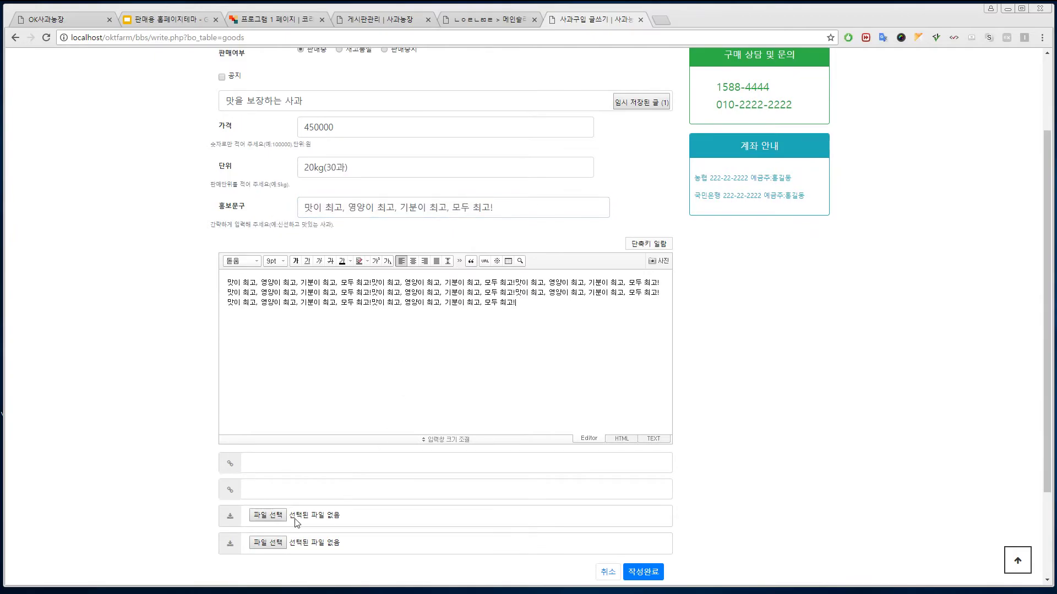
# - Attach apple1.jpg and publish the product post
pyautogui.click(268, 516)
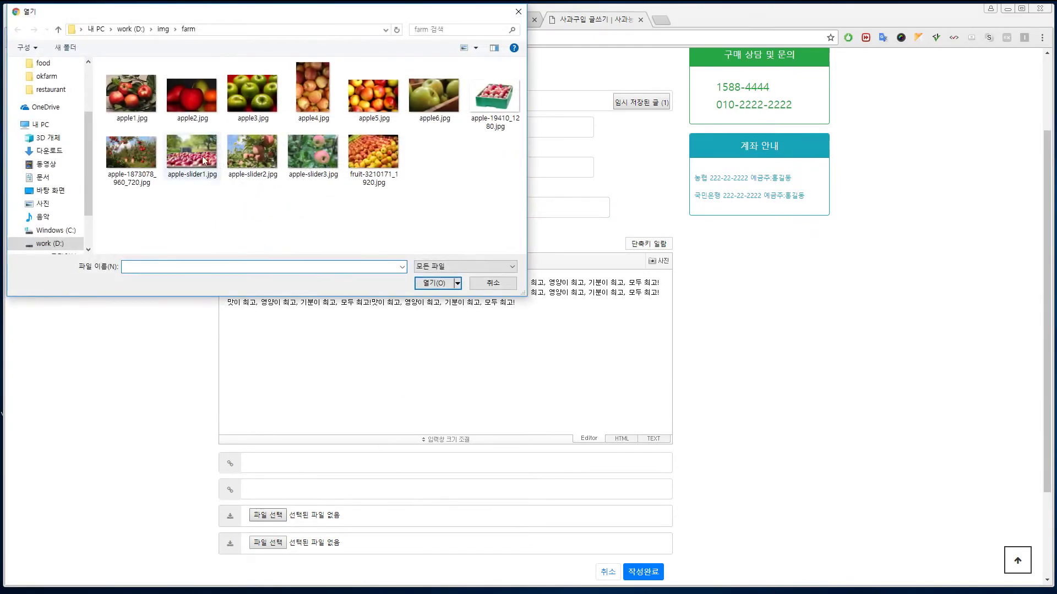
pyautogui.click(125, 94)
pyautogui.doubleClick(125, 92)
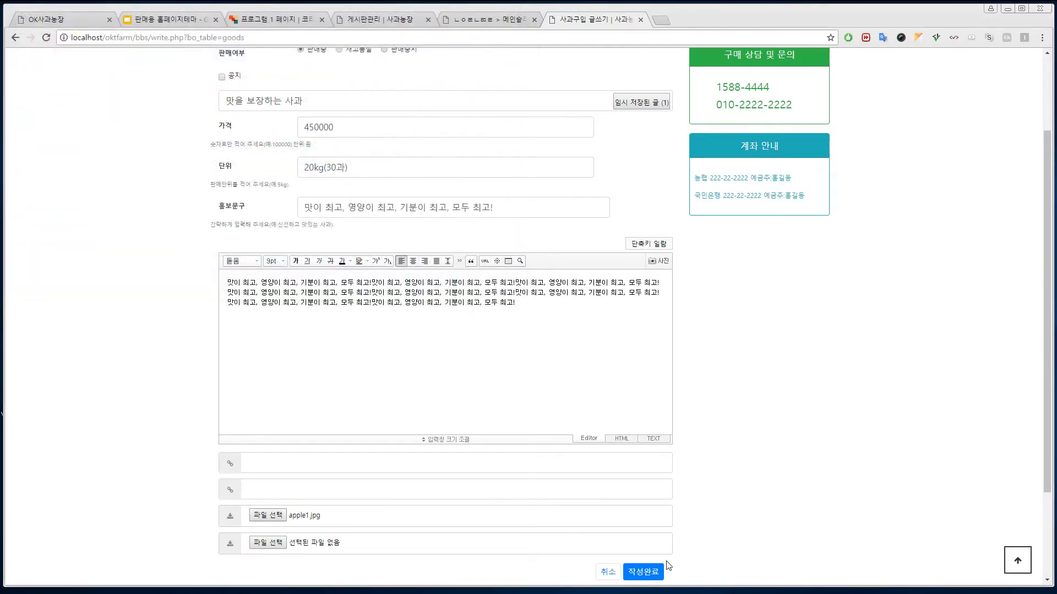
pyautogui.click(657, 573)
pyautogui.scroll(-8, 703, 479)
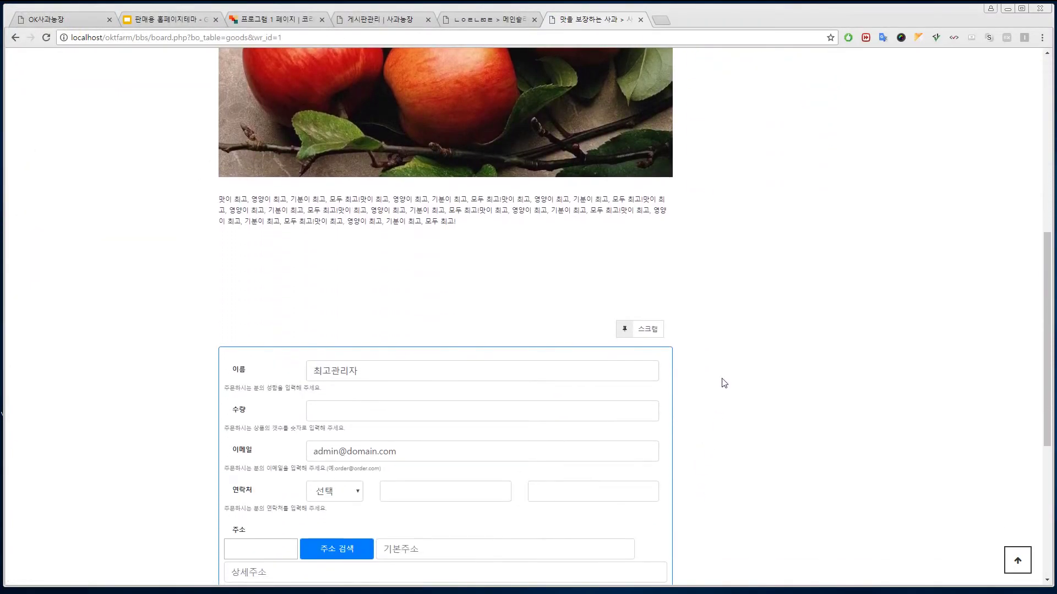
pyautogui.moveTo(1048, 306); pyautogui.dragTo(1033, 436)
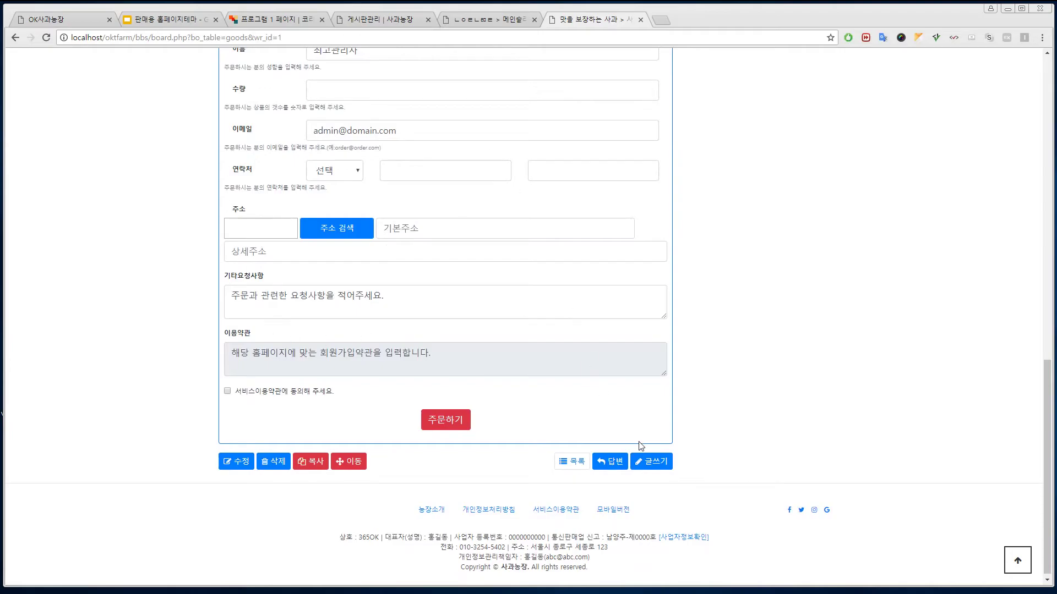
pyautogui.click(661, 462)
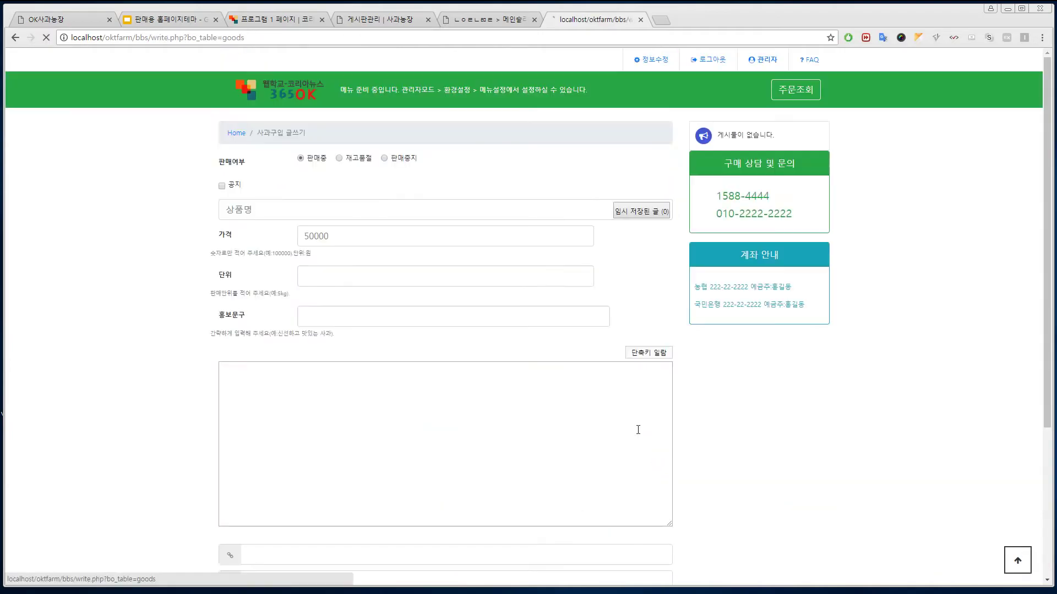
# - Enter product name 과학자가 사랑한 사과, price 25000 and unit 10kg(10과)
pyautogui.click(320, 212)
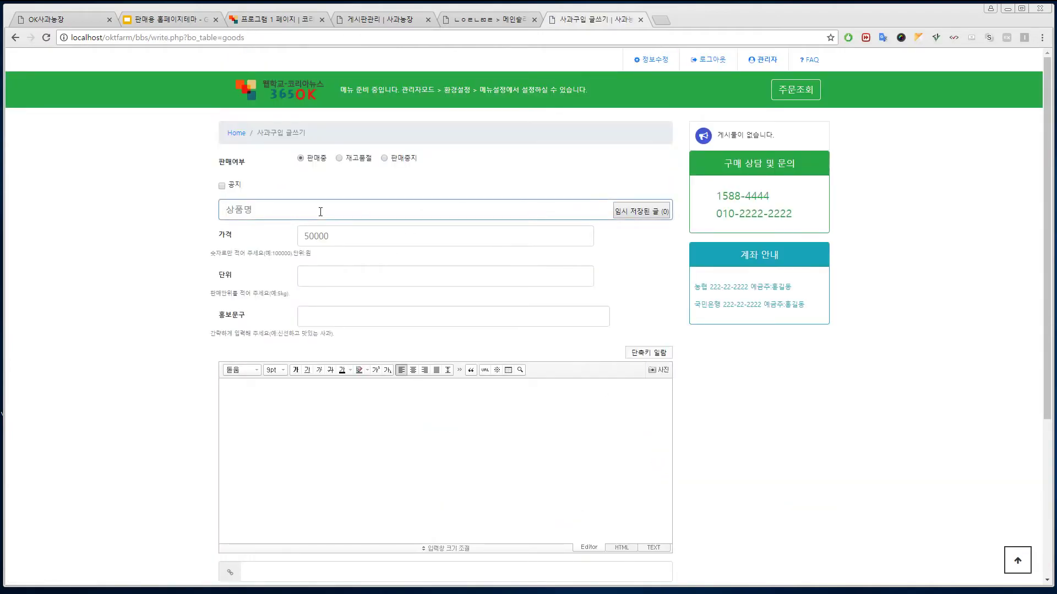
pyautogui.write('과학자가 ㅅㅏ랑한 사과')
pyautogui.click(322, 230)
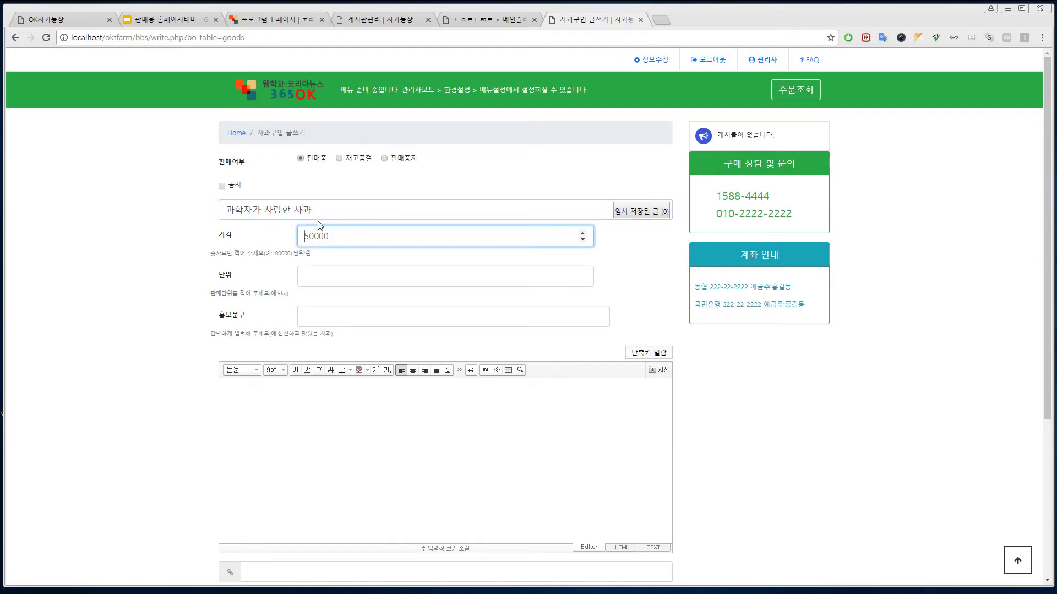
pyautogui.write('25000')
pyautogui.click(389, 271)
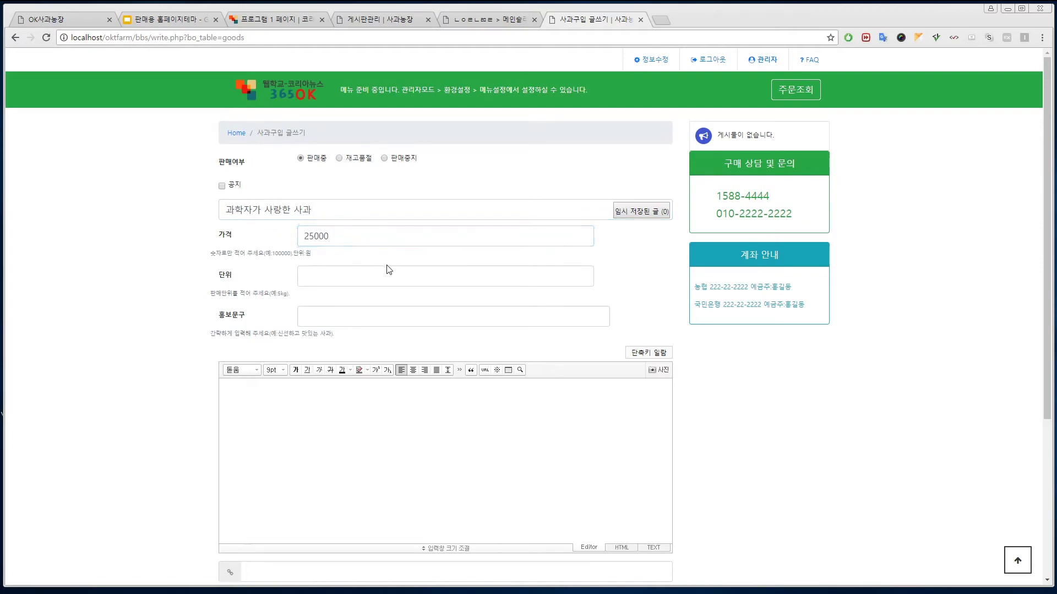
pyautogui.write('10')
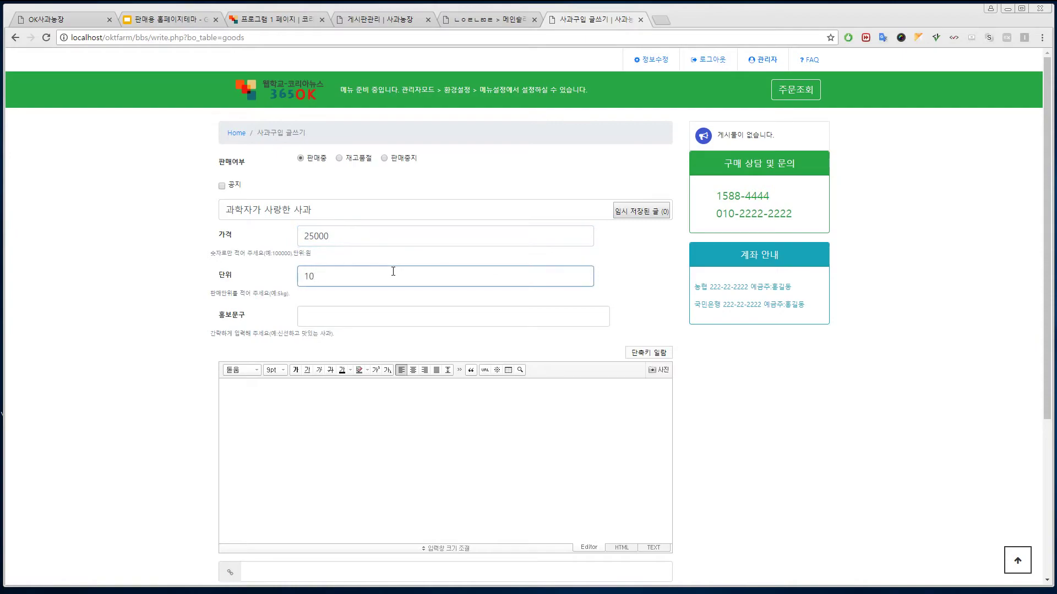
pyautogui.write('kg(10과)')
# - Write the promotional phrase '과학자가 사랑한 사과입니다…' and paste it into the post body
pyautogui.click(378, 315)
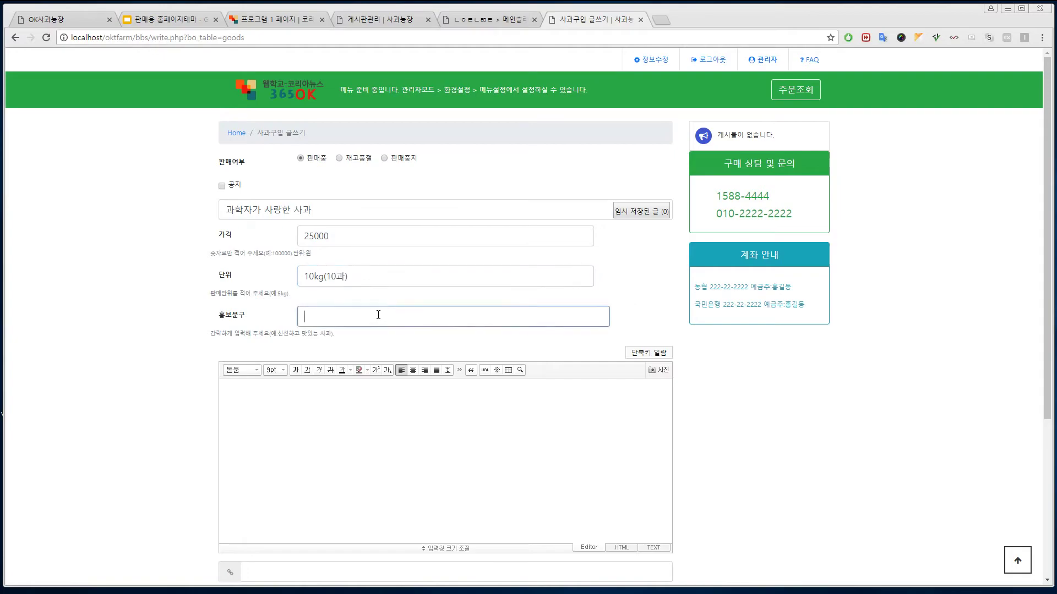
pyautogui.write('dktkr')
pyautogui.press('BackSpace')
pyautogui.press('BackSpace')
pyautogui.press('BackSpace')
pyautogui.press('BackSpace')
pyautogui.press('BackSpace')
pyautogui.write('ㄴㅗ듀')
pyautogui.press('BackSpace')
pyautogui.write('과학잣')
pyautogui.write('가 사랑한 사괋')
pyautogui.write('입니다. ')
pyautogui.write('김')
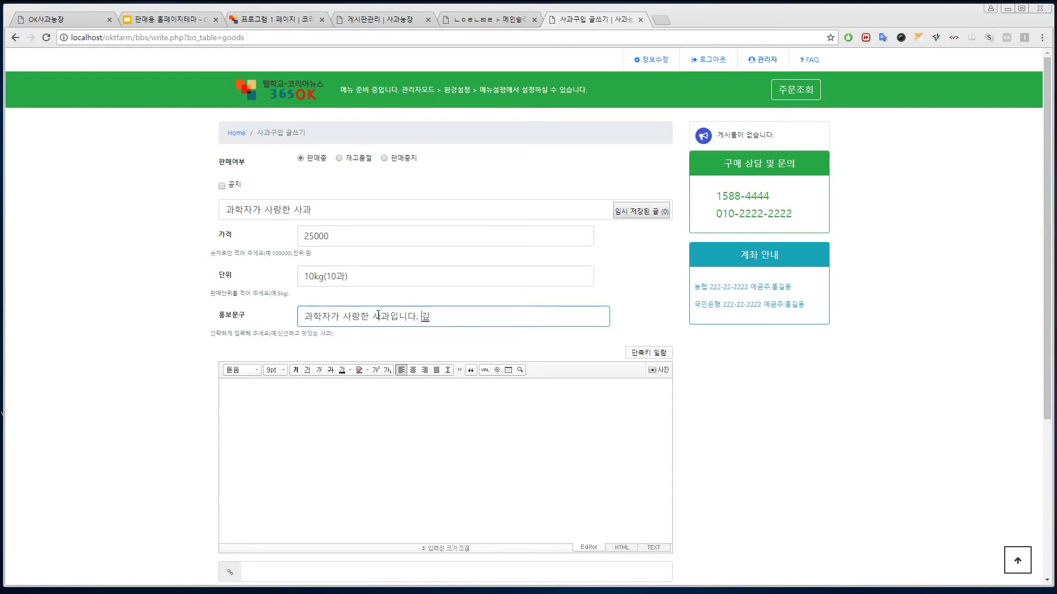
pyautogui.write('이와 ')
pyautogui.write('혼을 담')
pyautogui.write('은 사고')
pyautogui.hotkey('ctrl', 'a')
pyautogui.hotkey('ctrl', 'c')
pyautogui.click(339, 410)
pyautogui.hotkey('ctrl', 'v')
pyautogui.hotkey('ctrl', 'v')
pyautogui.hotkey('ctrl', 'v')
pyautogui.hotkey('ctrl', 'v')
# - Attach apple2.jpg and publish the second product post
pyautogui.scroll(-4, 385, 462)
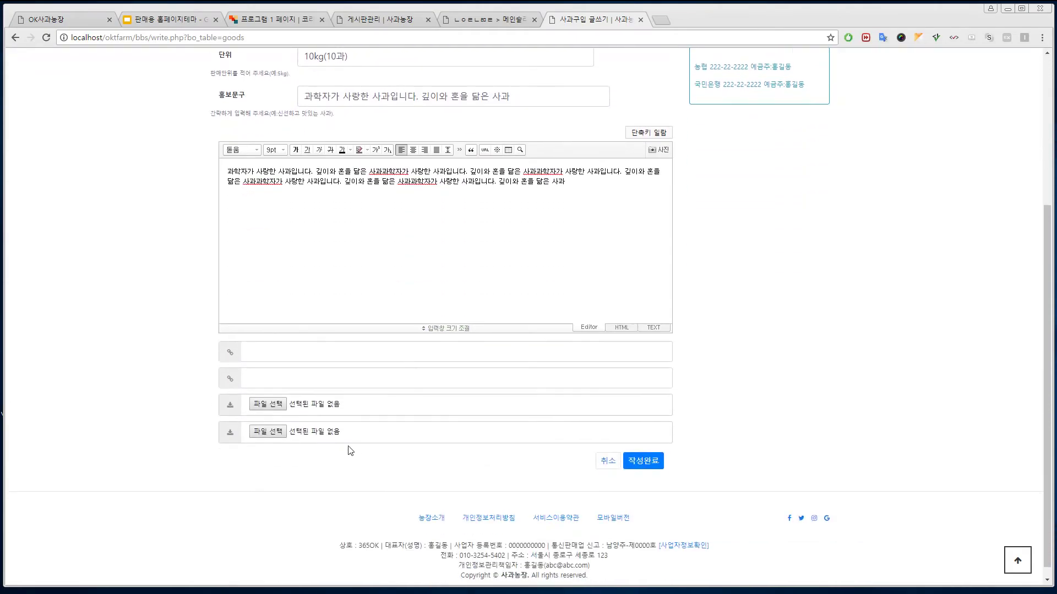
pyautogui.click(268, 404)
pyautogui.doubleClick(190, 89)
pyautogui.click(643, 461)
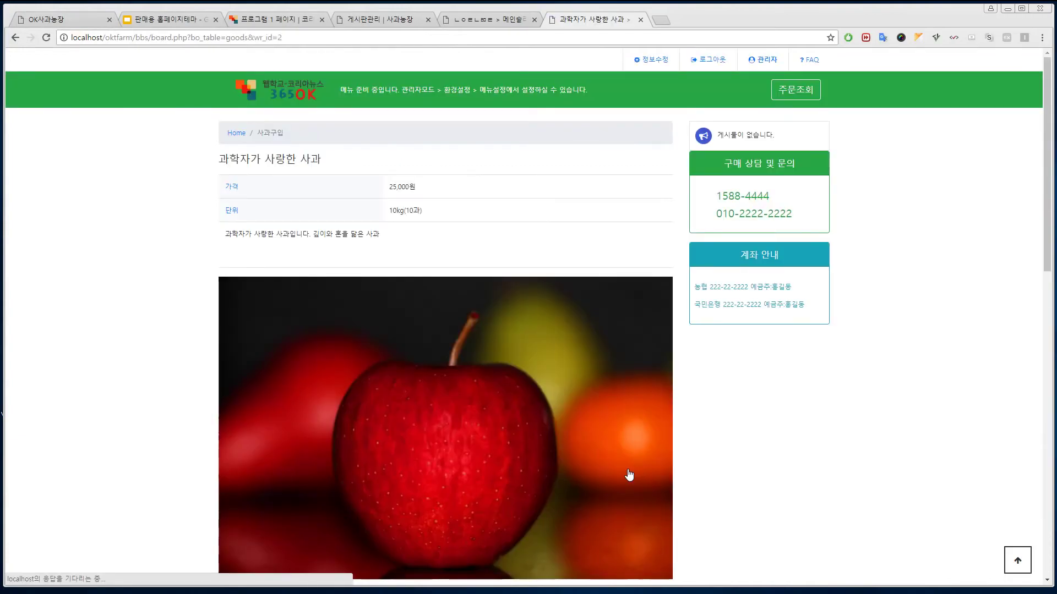
pyautogui.scroll(-5, 622, 457)
pyautogui.scroll(-8, 610, 439)
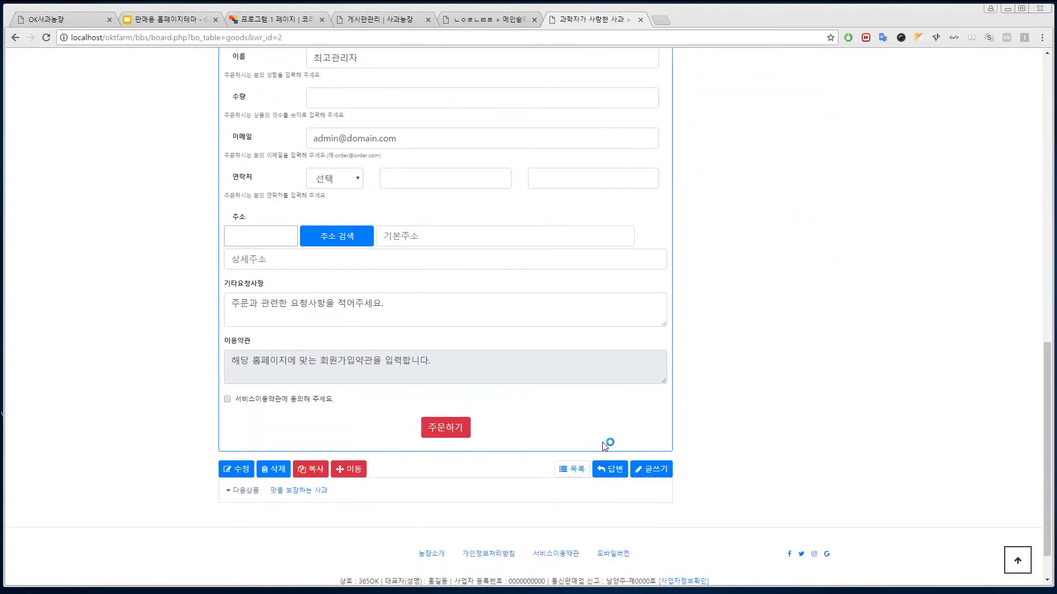
pyautogui.click(667, 470)
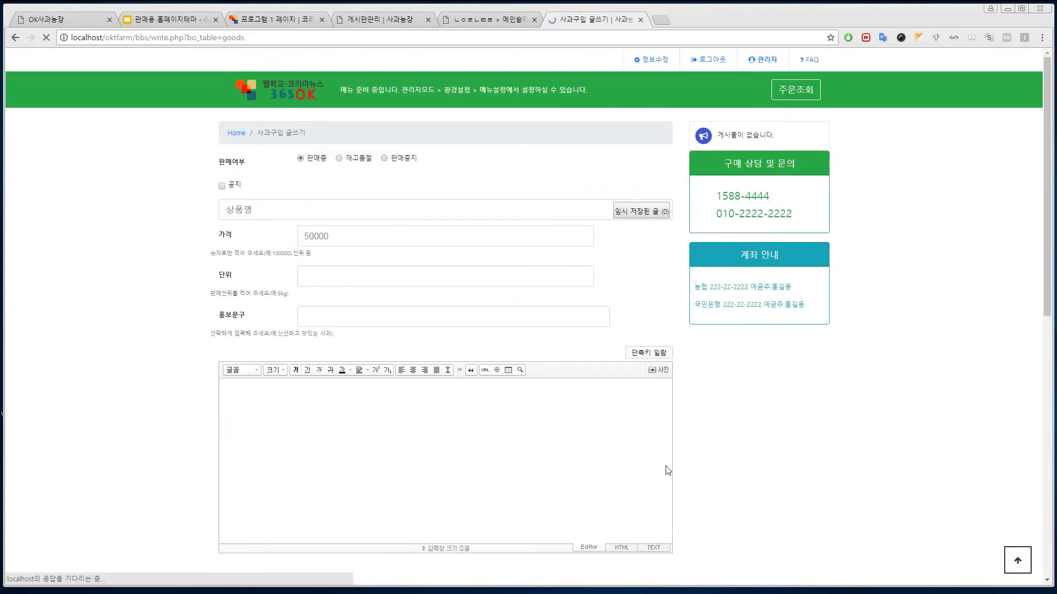
# - Mark the product 재고품절 and enter 선물용으로 최고인 사과, price 35000, unit 30kg(30과)
pyautogui.click(340, 159)
pyautogui.click(327, 212)
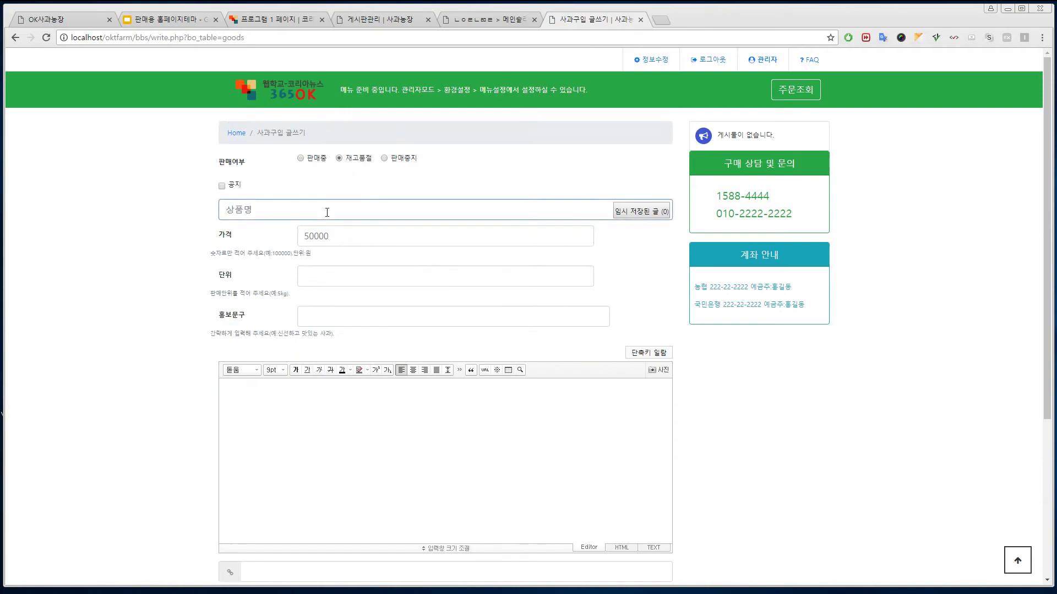
pyautogui.write('선ㅁ')
pyautogui.write('용으로 최고')
pyautogui.write('인 사과')
pyautogui.click(346, 236)
pyautogui.write('35000')
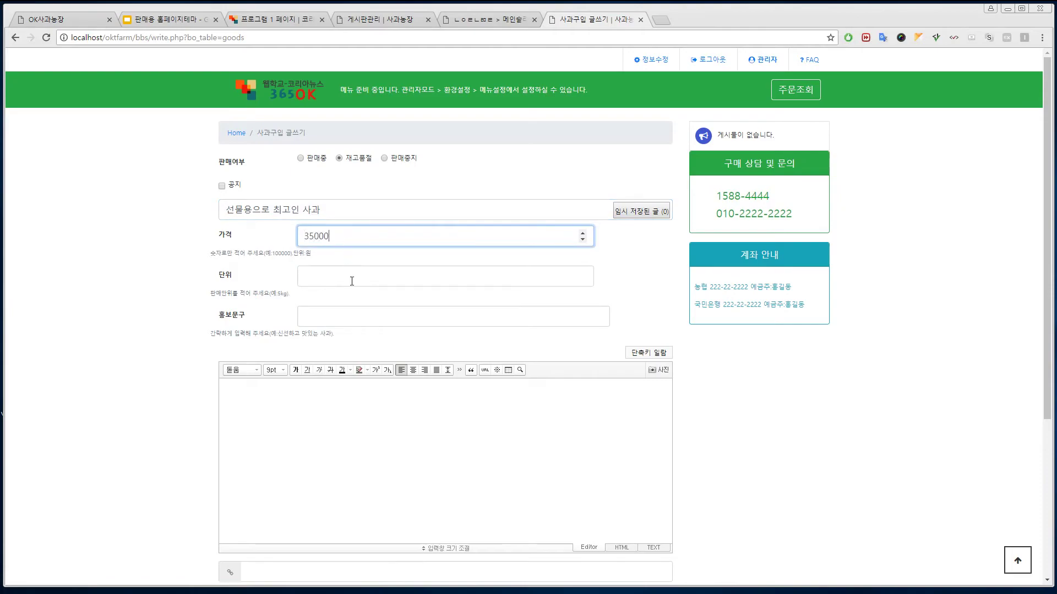
pyautogui.click(381, 280)
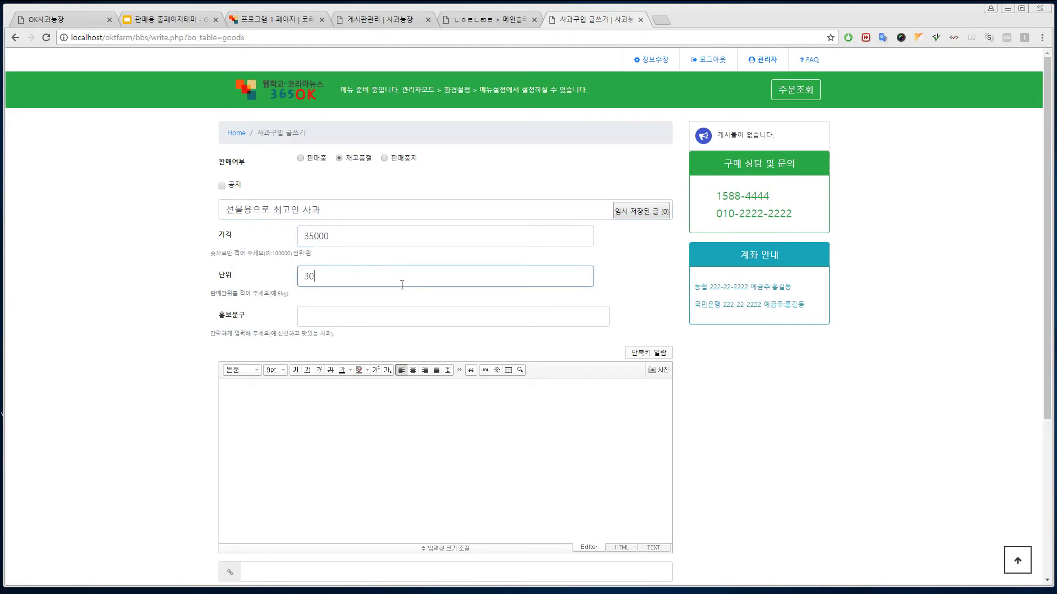
pyautogui.write('30kg(')
pyautogui.write('30ㄱ')
pyautogui.write(')')
# - Write the promotional phrase '주는 사람 기분좋고, 받는 사람 행복한 선물, 사과입니다.' and paste it into the body
pyautogui.click(425, 316)
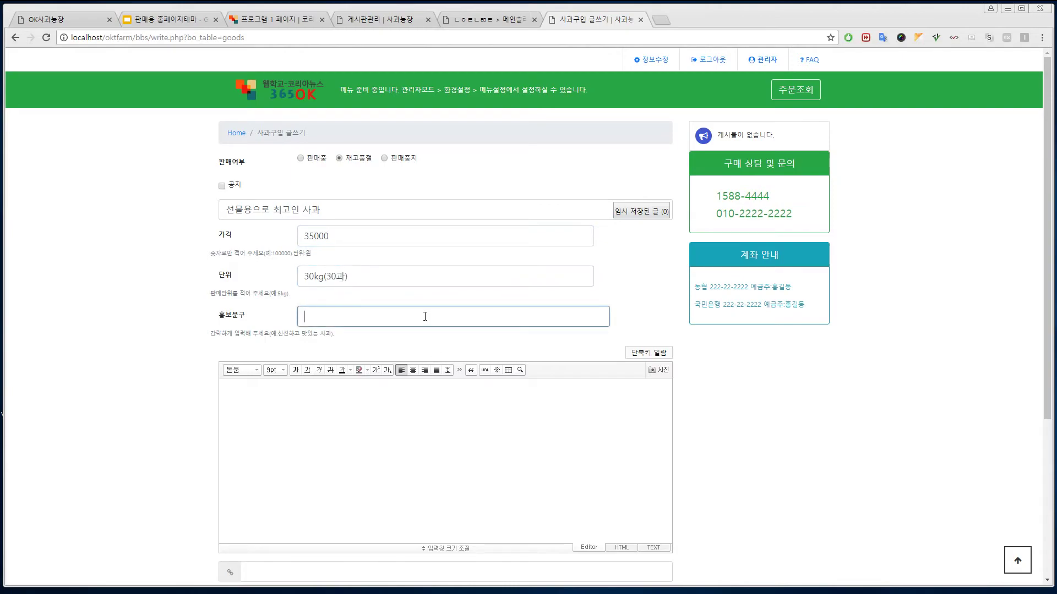
pyautogui.write('ansdhd')
pyautogui.press('BackSpace')
pyautogui.press('BackSpace')
pyautogui.press('BackSpace')
pyautogui.press('BackSpace')
pyautogui.press('BackSpace')
pyautogui.press('BackSpace')
pyautogui.write('주는 사람 기분좋고, 받는 사람행복한 ')
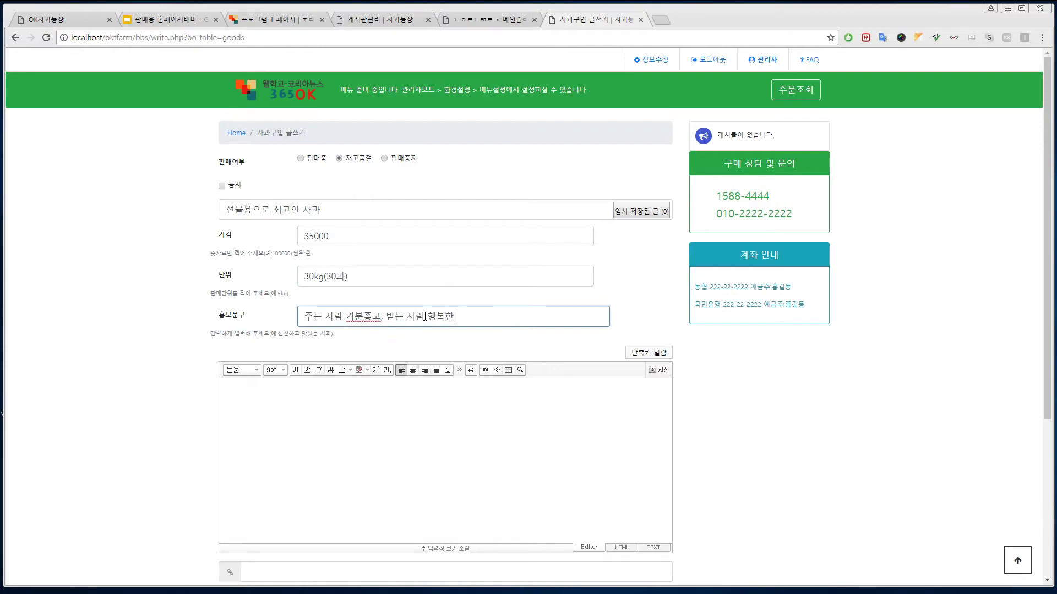
pyautogui.write('서ㄴ물, 사과입니다.')
pyautogui.hotkey('ctrl', 'a')
pyautogui.hotkey('ctrl', 'c')
pyautogui.click(385, 443)
pyautogui.hotkey('ctrl', 'v')
pyautogui.hotkey('ctrl', 'v')
pyautogui.hotkey('ctrl', 'v')
pyautogui.hotkey('ctrl', 'v')
pyautogui.hotkey('ctrl', 'v')
pyautogui.hotkey('ctrl', 'v')
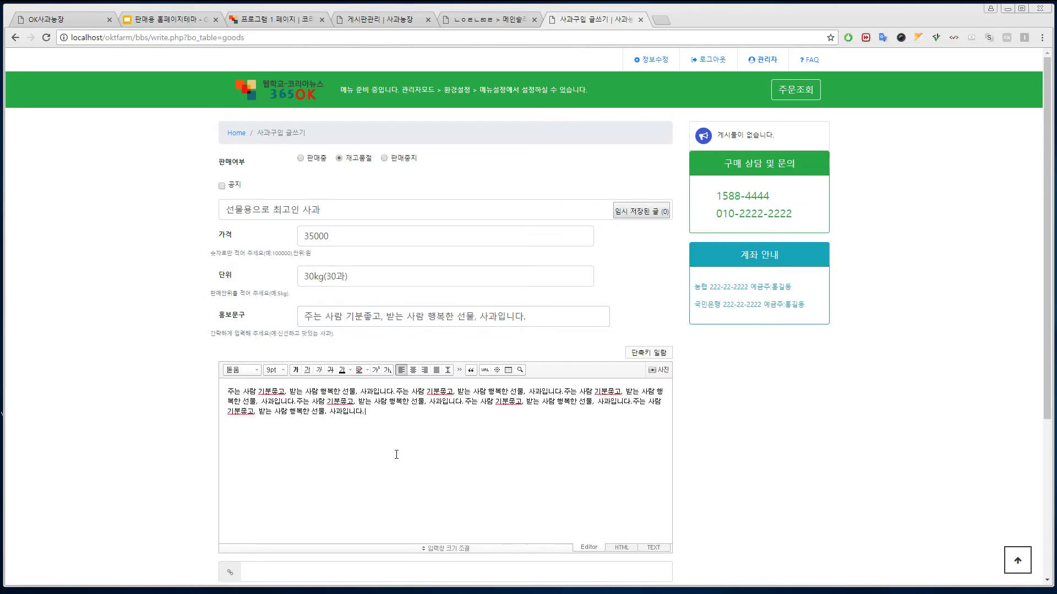
# - Attach apple3.jpg, publish the product post, and return to the site home page
pyautogui.scroll(-3, 396, 457)
pyautogui.click(270, 460)
pyautogui.doubleClick(254, 110)
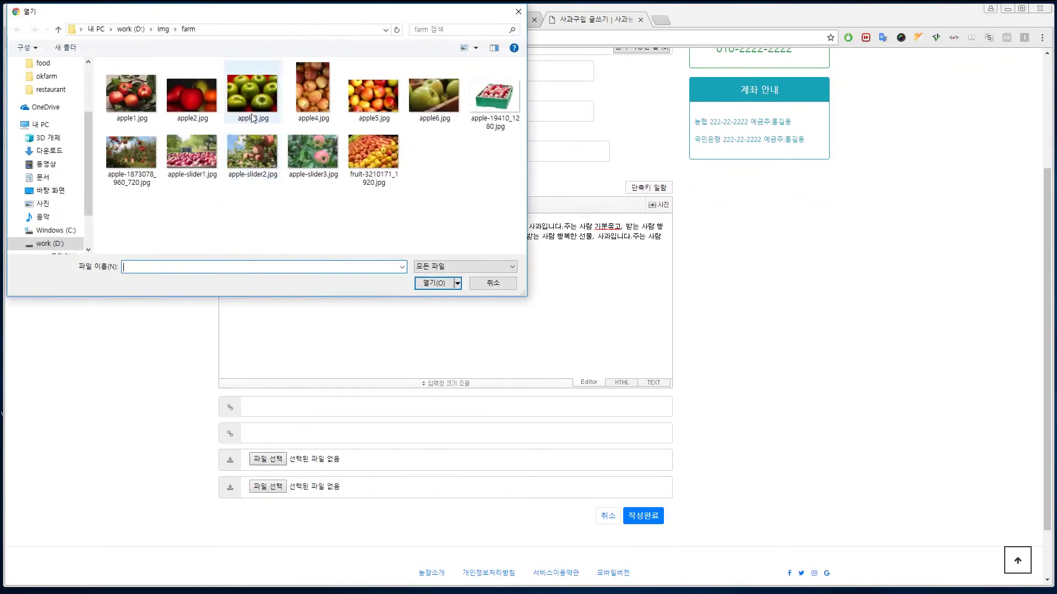
pyautogui.click(643, 516)
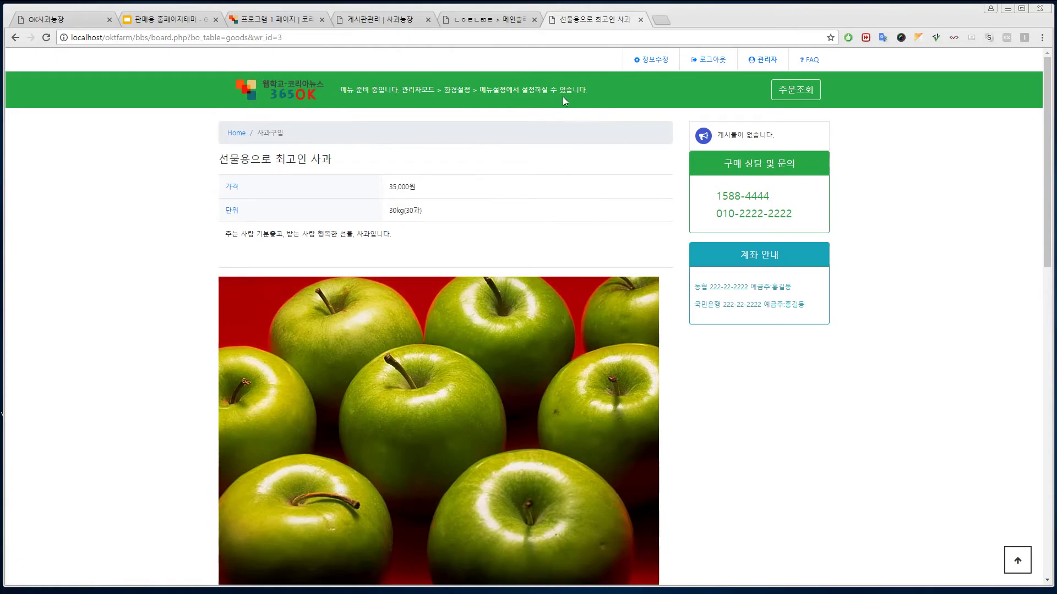
pyautogui.click(293, 91)
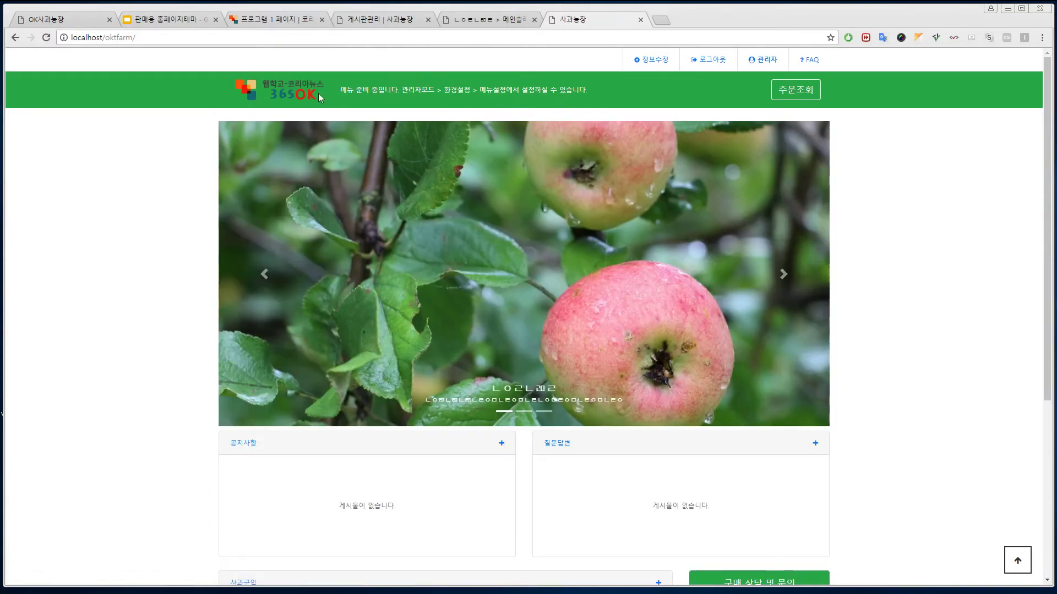
# - In 환경설정 > 메뉴설정, add 회사소개 as the first menu item
pyautogui.click(385, 21)
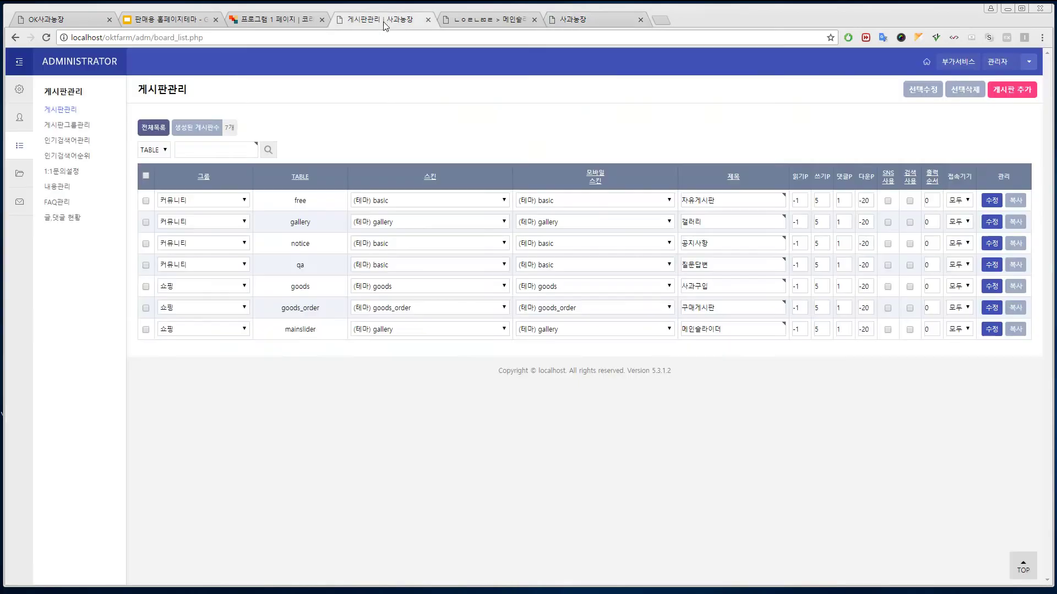
pyautogui.click(20, 93)
pyautogui.click(62, 156)
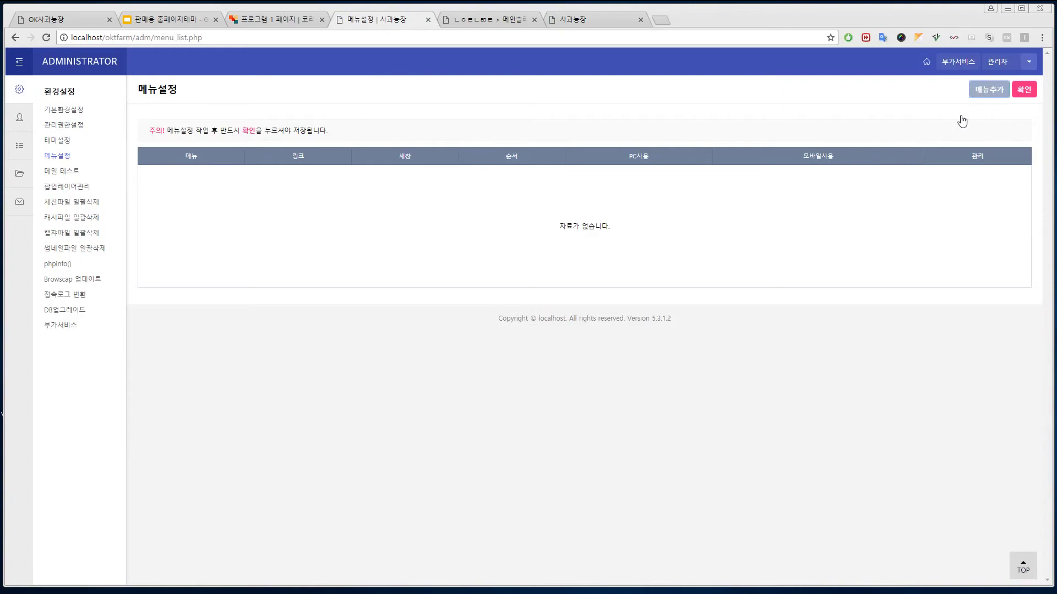
pyautogui.click(989, 90)
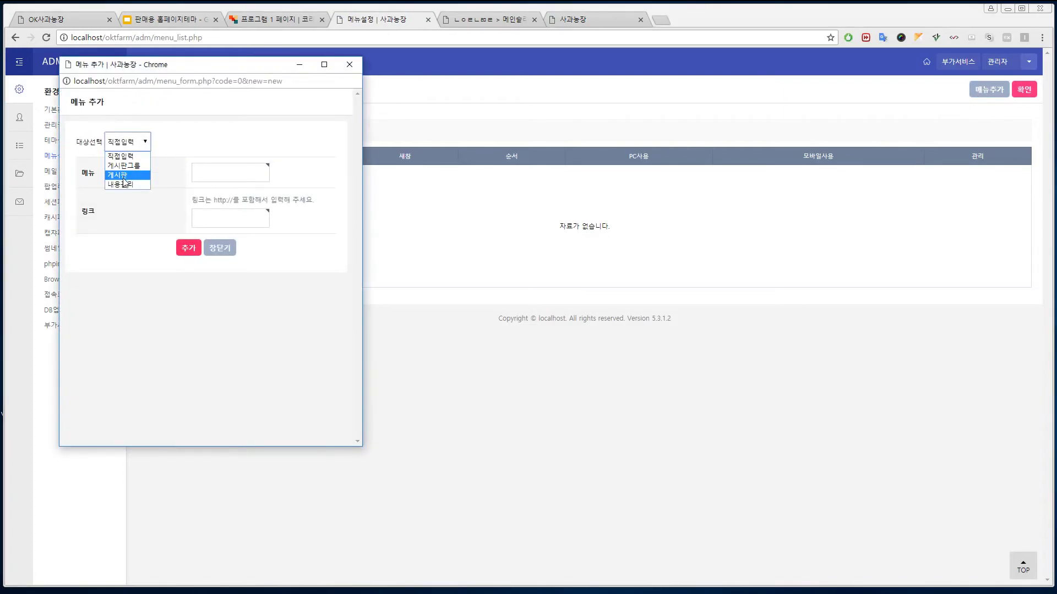
pyautogui.click(126, 175)
pyautogui.click(319, 184)
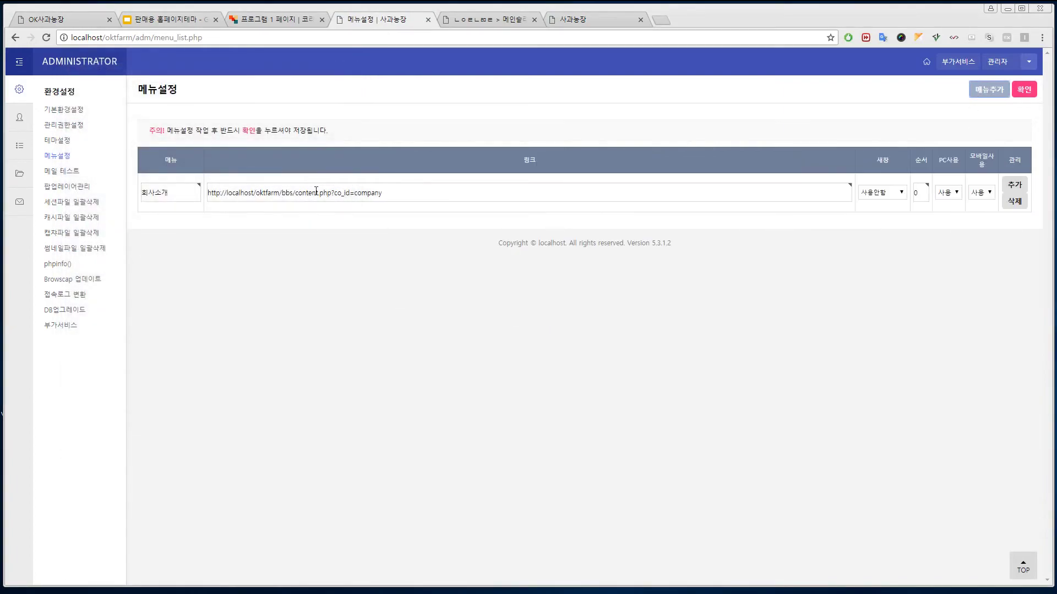
pyautogui.moveTo(155, 195); pyautogui.dragTo(143, 200)
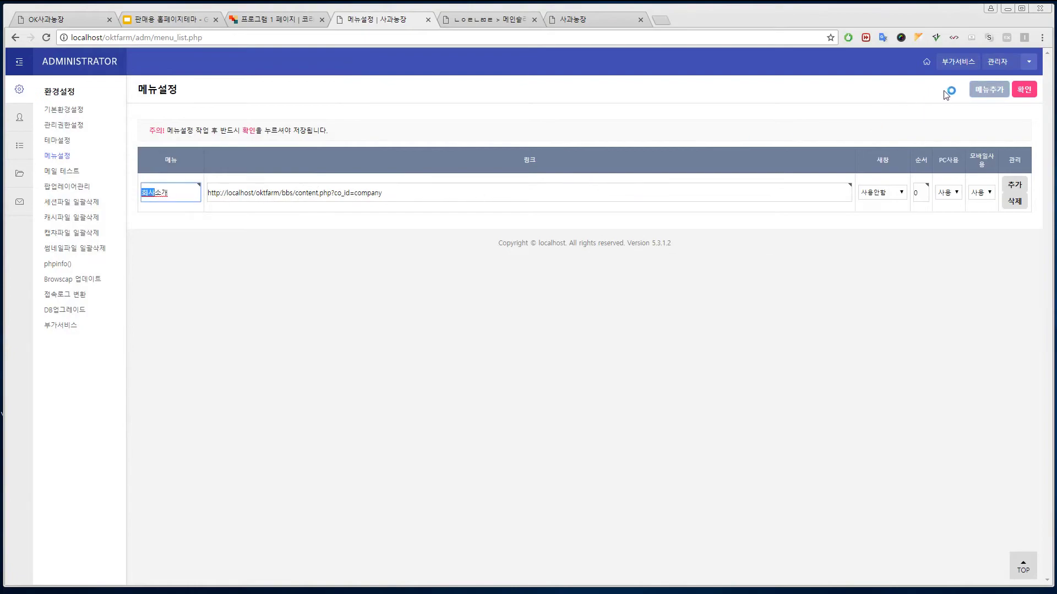
# - Add the 사과구입 and 공지사항 boards as menu items
pyautogui.click(989, 89)
pyautogui.click(146, 142)
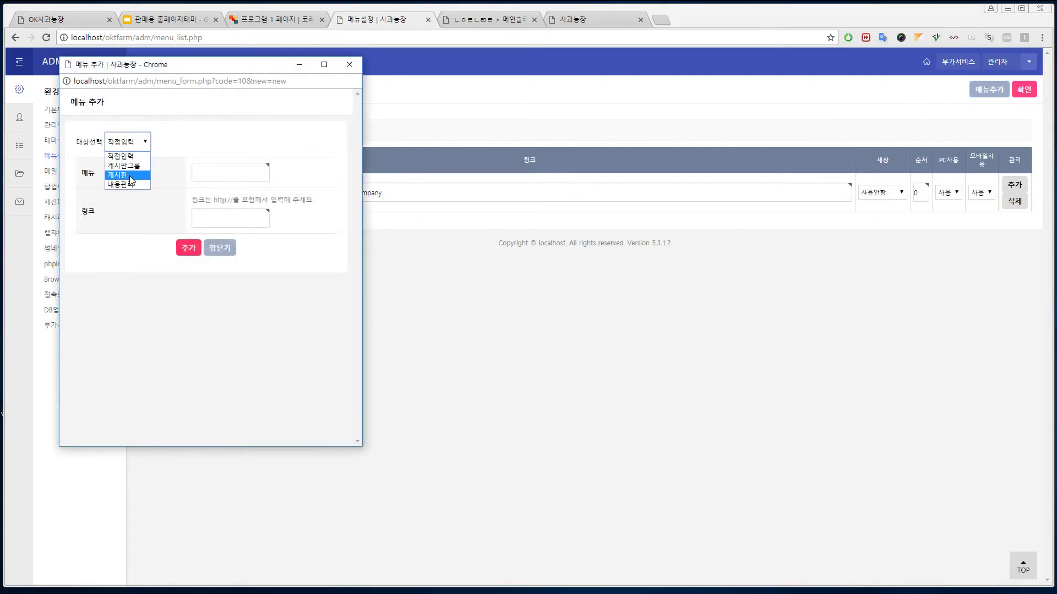
pyautogui.click(132, 174)
pyautogui.click(319, 232)
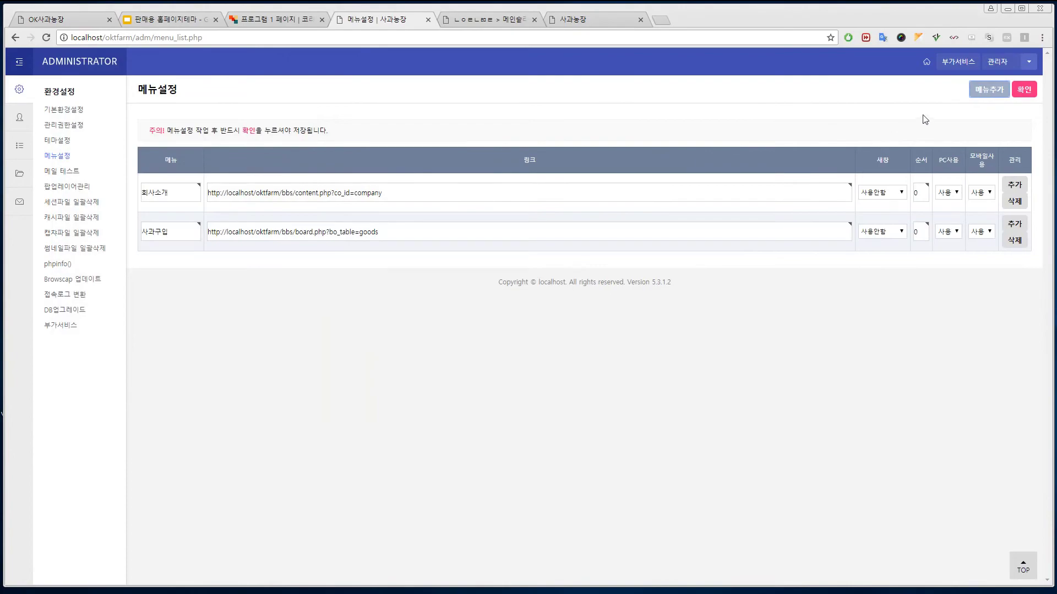
pyautogui.click(999, 89)
pyautogui.click(146, 143)
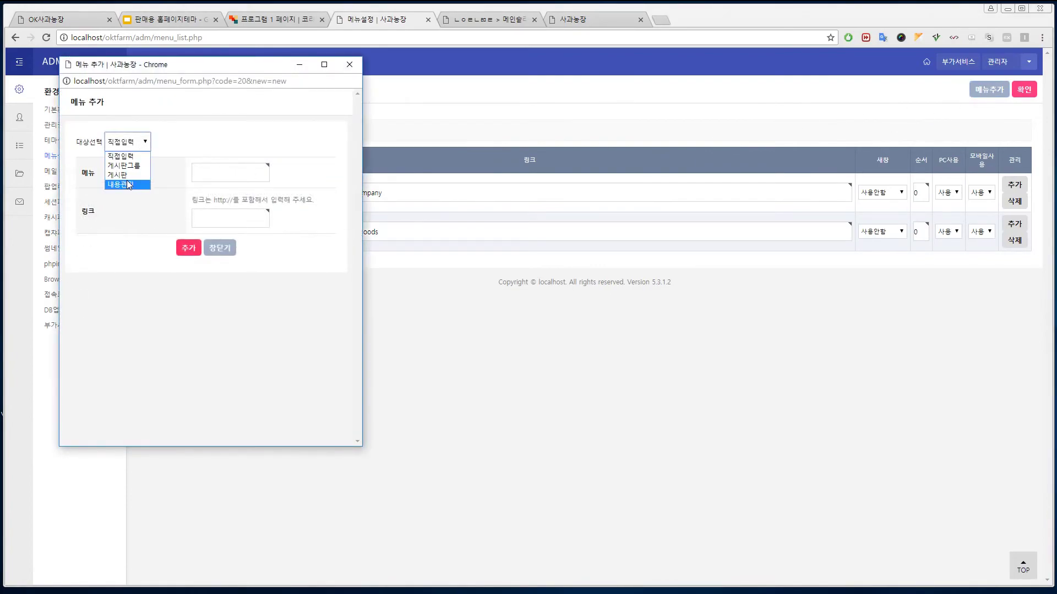
pyautogui.click(125, 175)
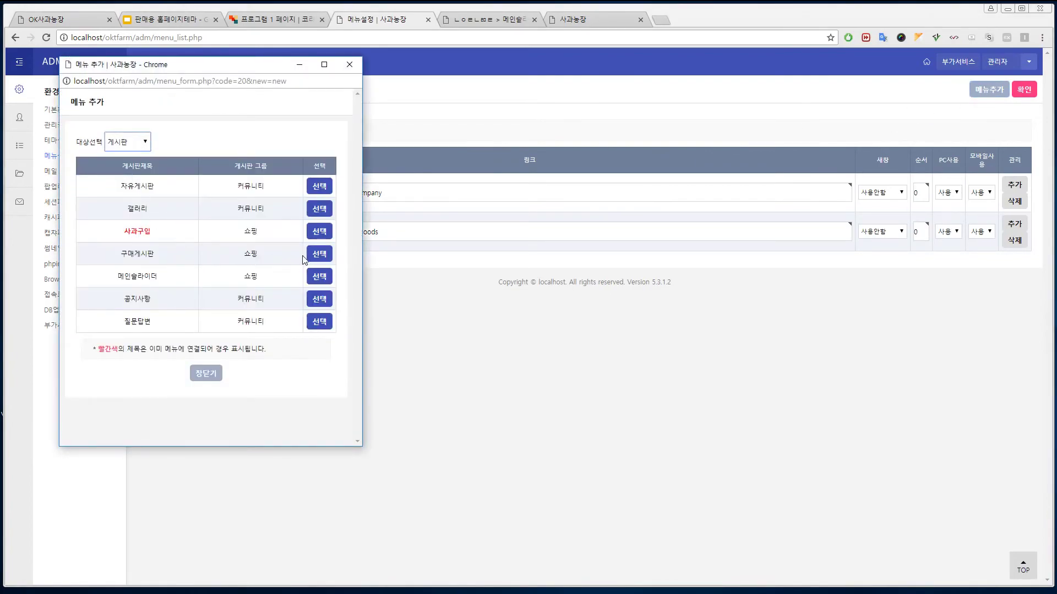
pyautogui.click(319, 300)
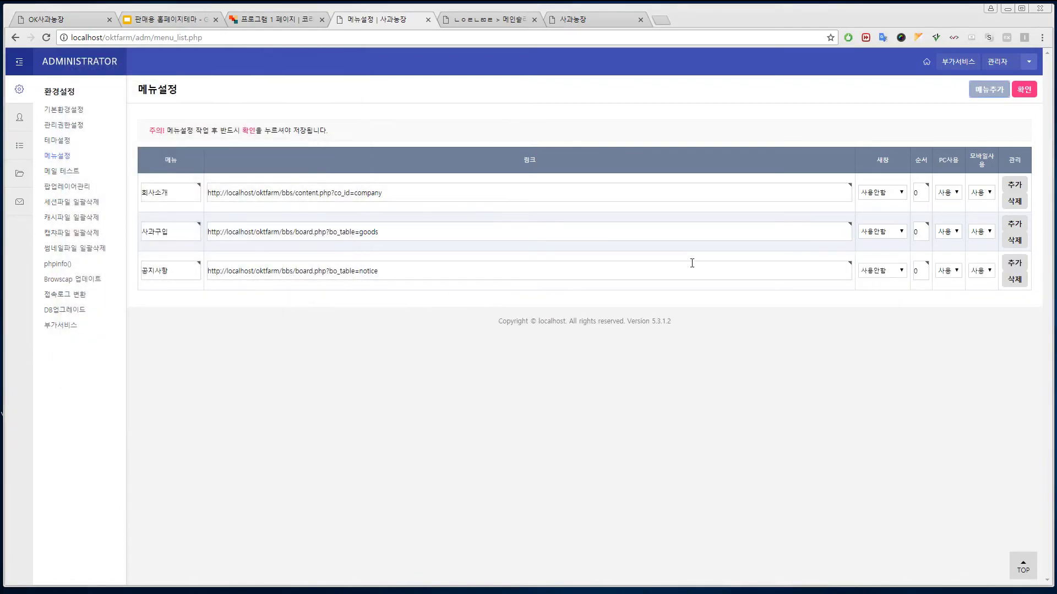
# - Add the 갤러리 and 질문답변 boards as the last two menu items
pyautogui.click(988, 91)
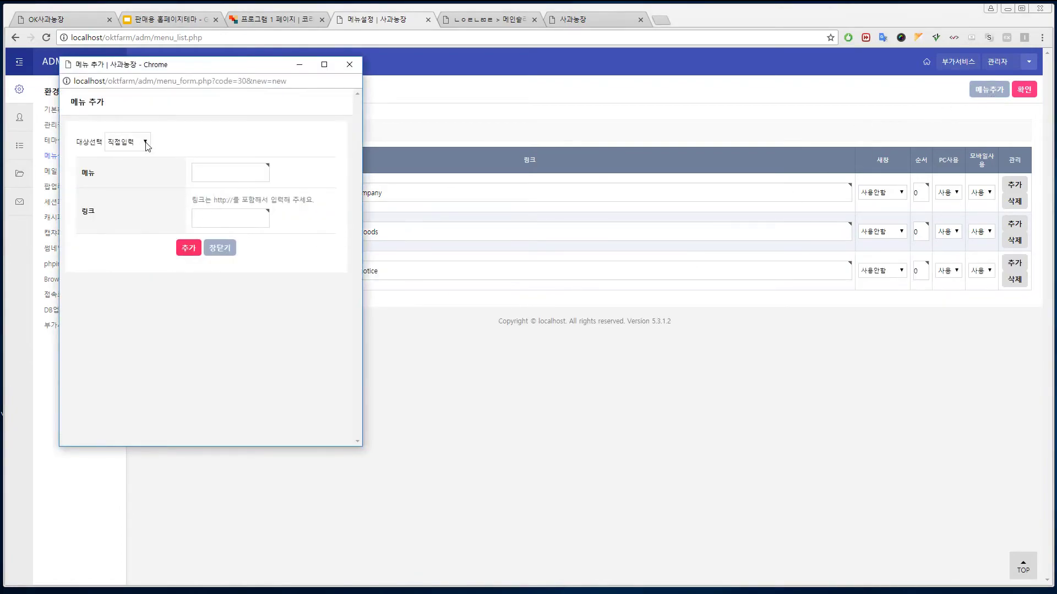
pyautogui.click(145, 142)
pyautogui.click(121, 175)
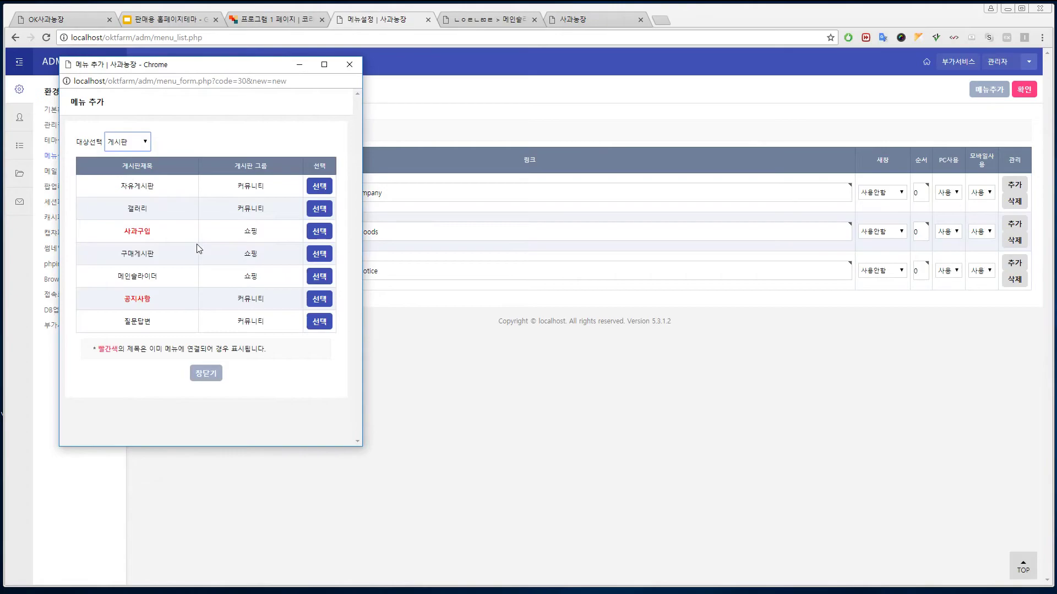
pyautogui.click(319, 209)
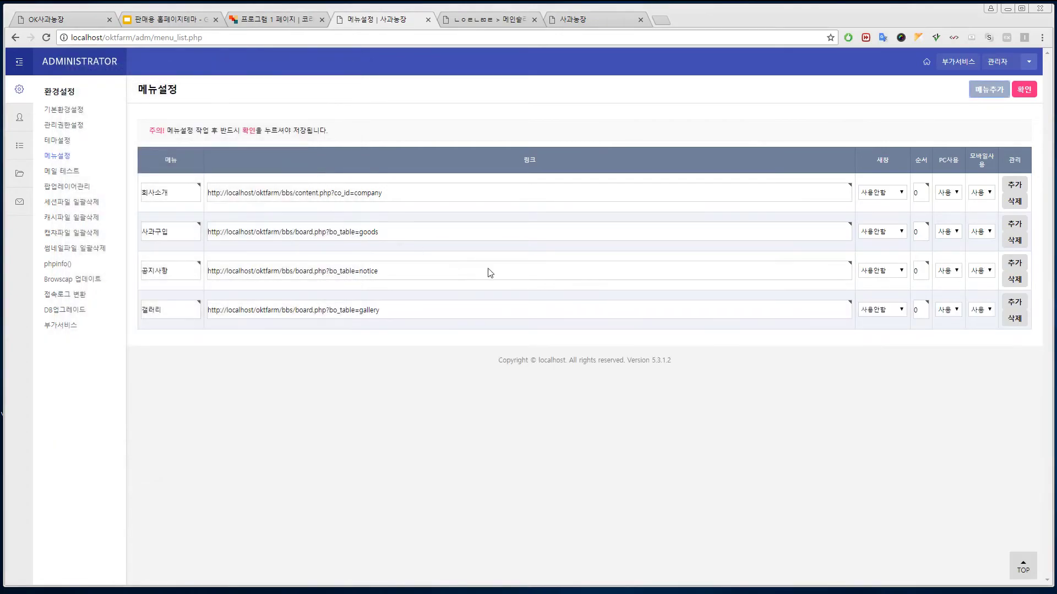
pyautogui.click(988, 90)
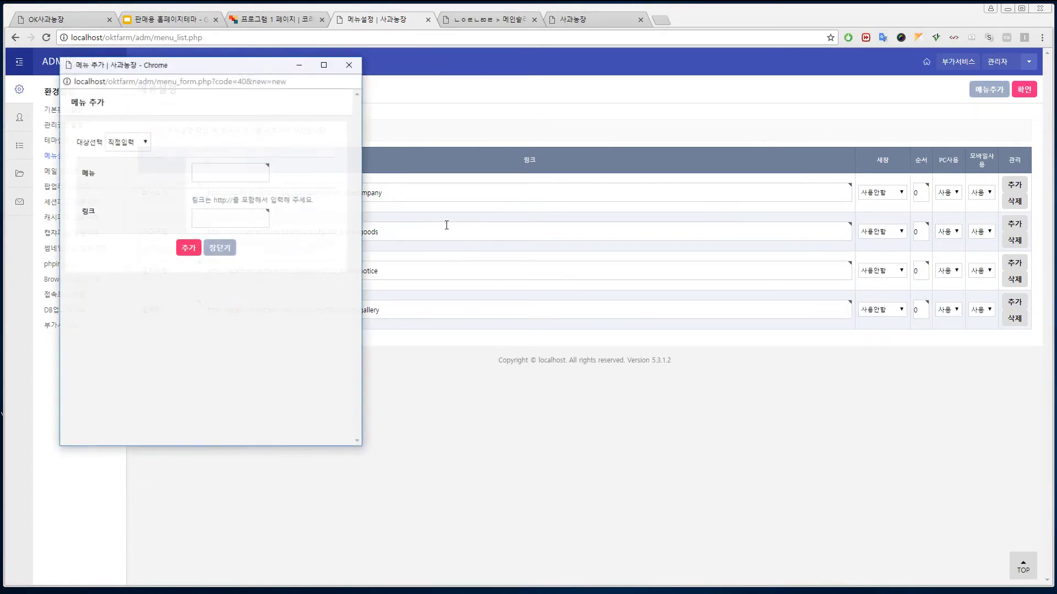
pyautogui.click(135, 144)
pyautogui.click(121, 175)
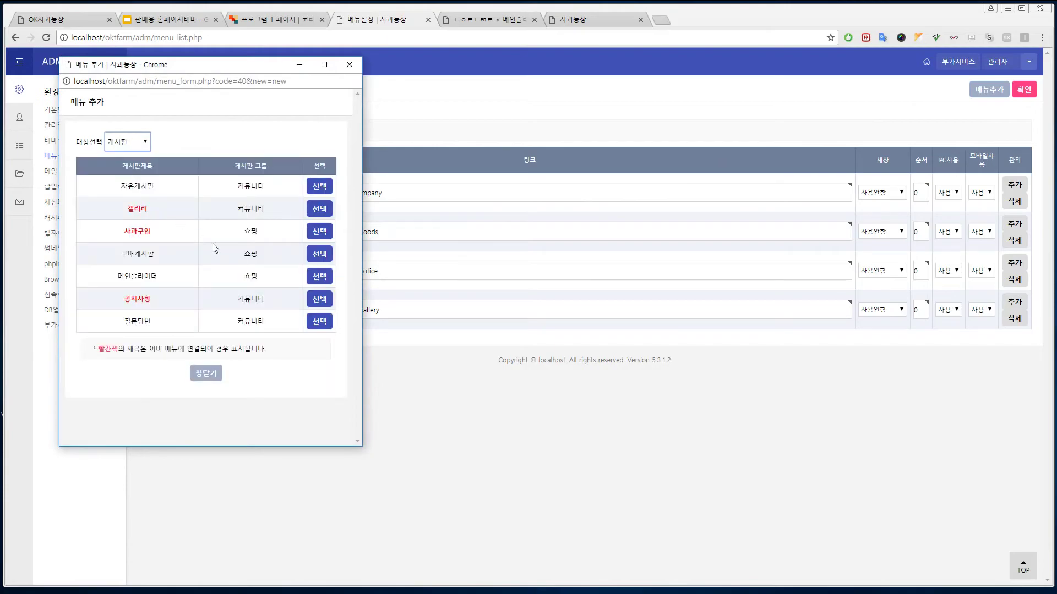
pyautogui.click(329, 323)
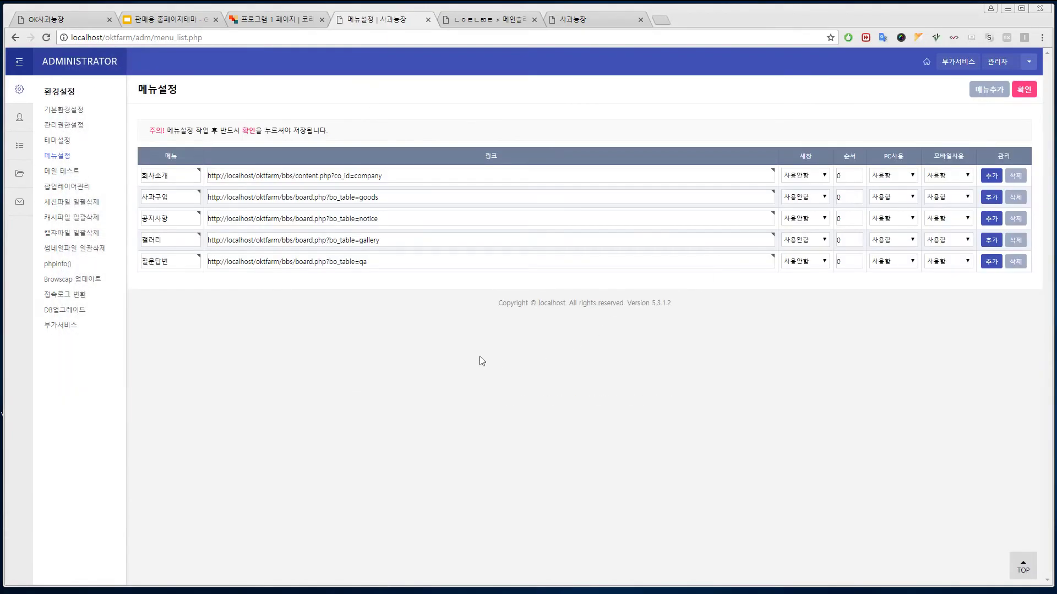
pyautogui.click(577, 20)
# - Reload the farm site and open 사과구입 from the new top menu to see the three products
pyautogui.press('F5')
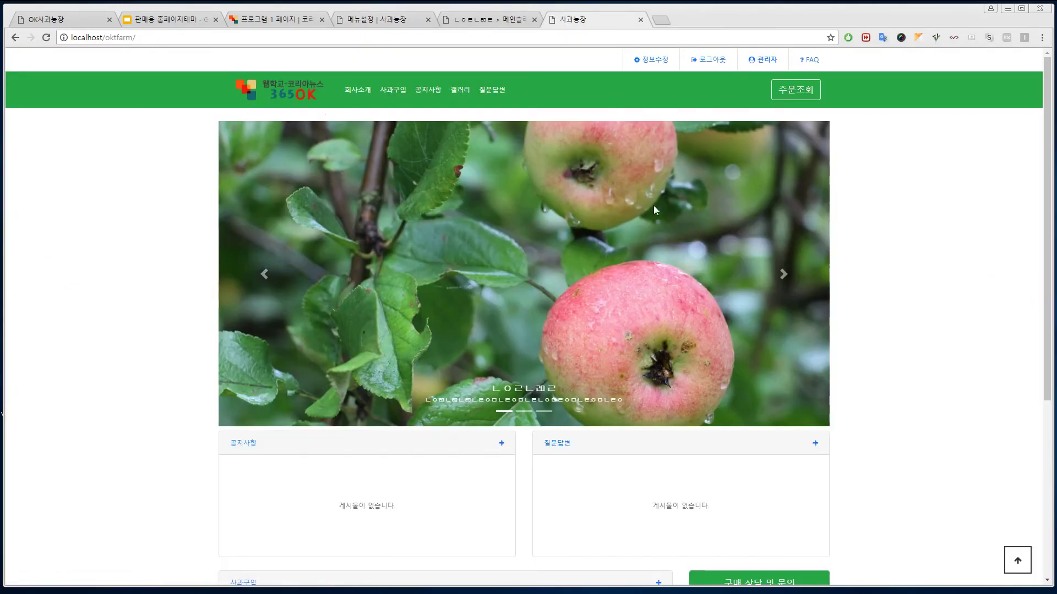
pyautogui.click(394, 91)
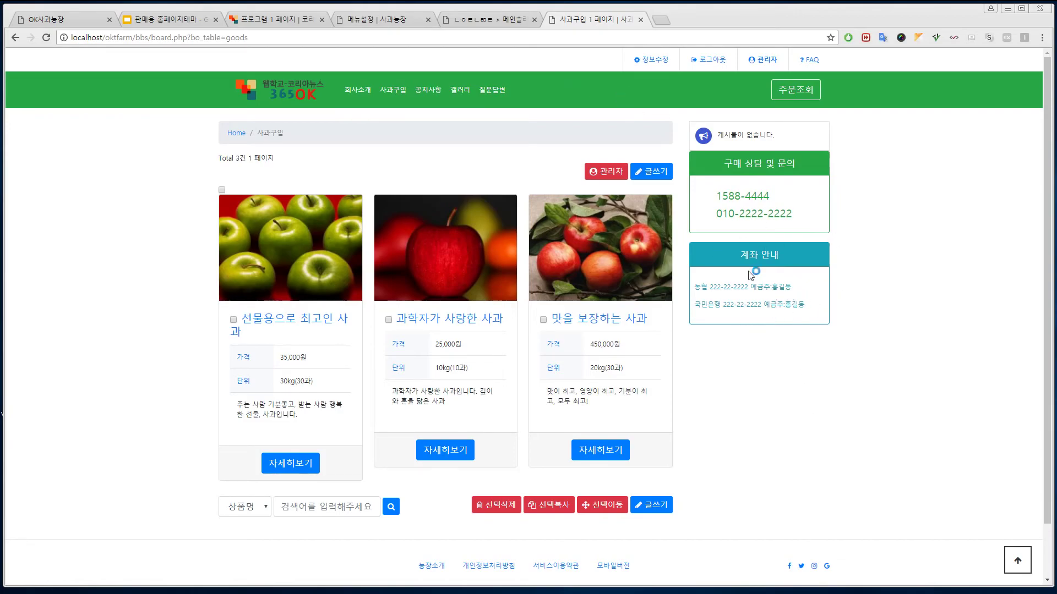
# - View the company introduction page, then return to the farm home page and scroll through it
pyautogui.click(353, 94)
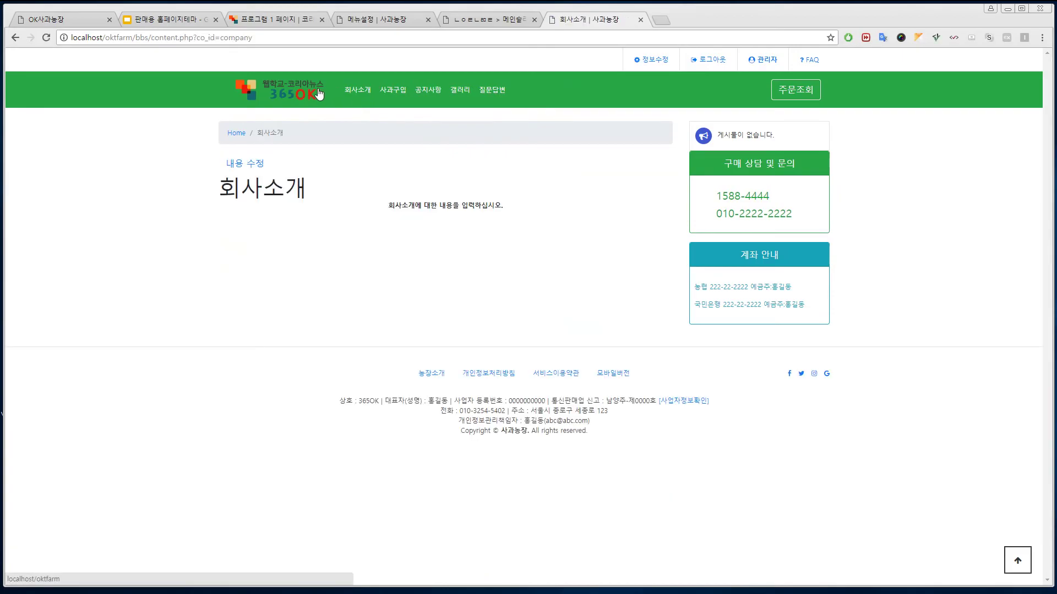
pyautogui.click(287, 89)
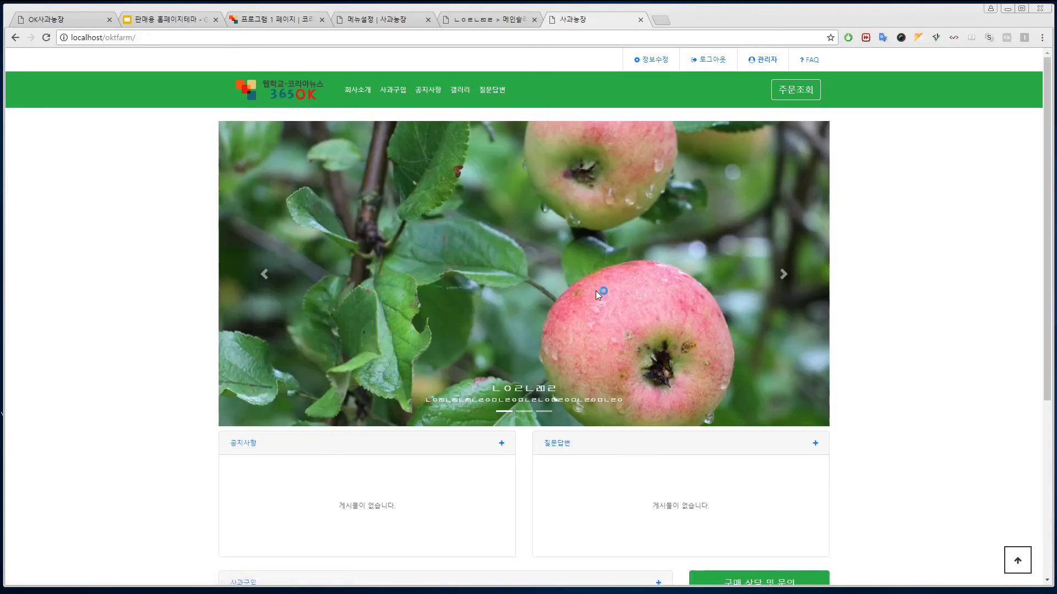
pyautogui.scroll(-5, 881, 349)
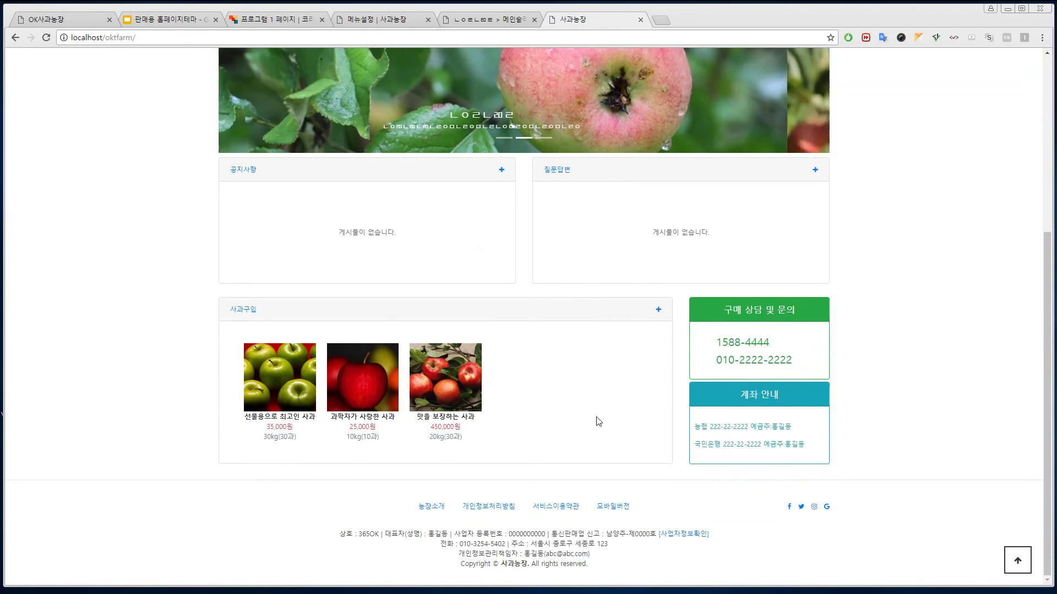
pyautogui.scroll(5, 608, 396)
# - Log out and open the 과학자가 사랑한 사과 detail page from the 사과구입 product list
pyautogui.click(712, 60)
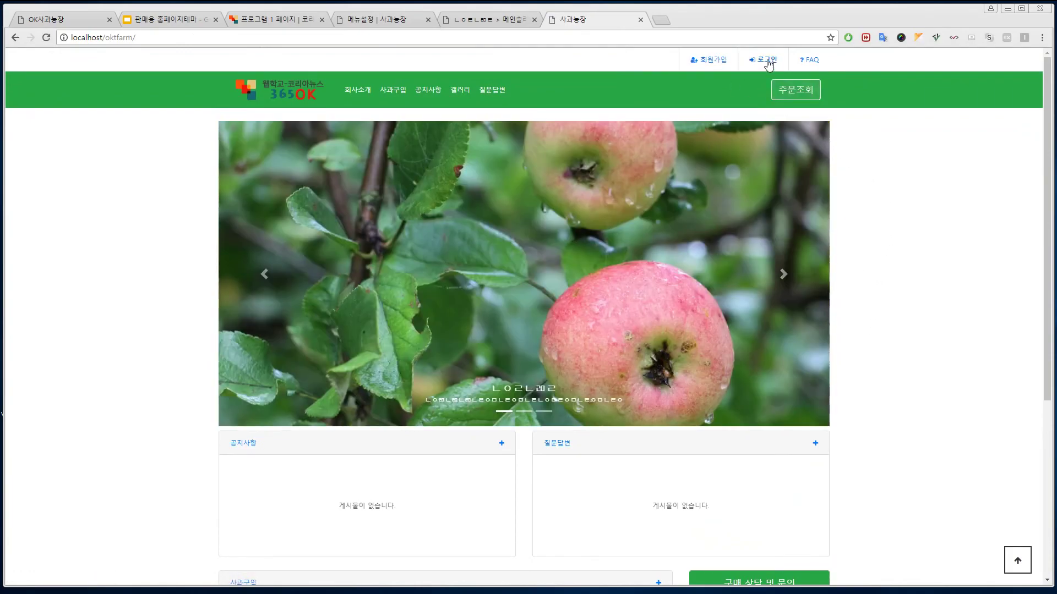
pyautogui.click(391, 88)
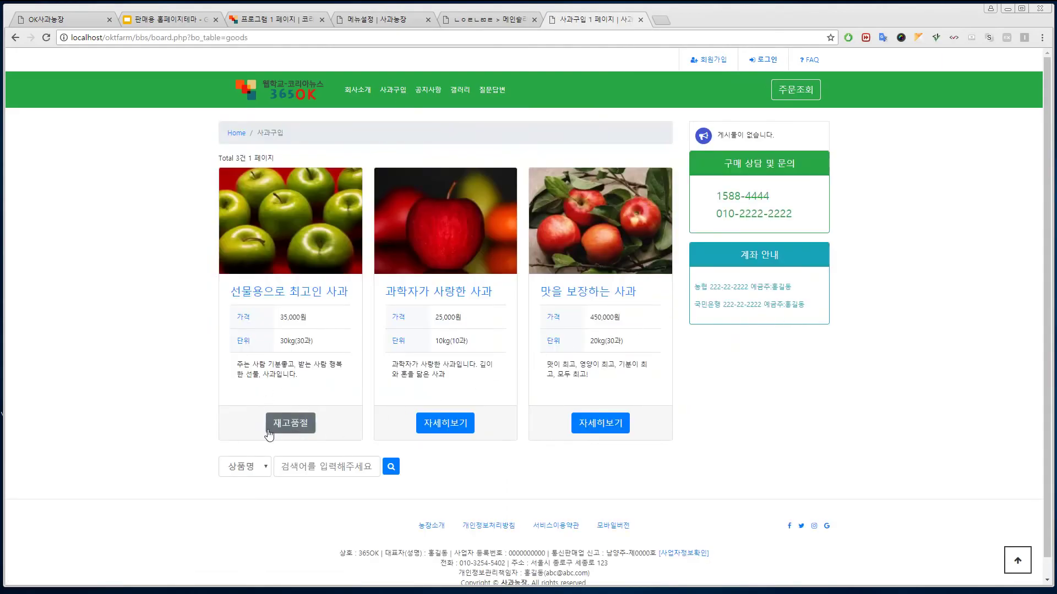
pyautogui.click(295, 424)
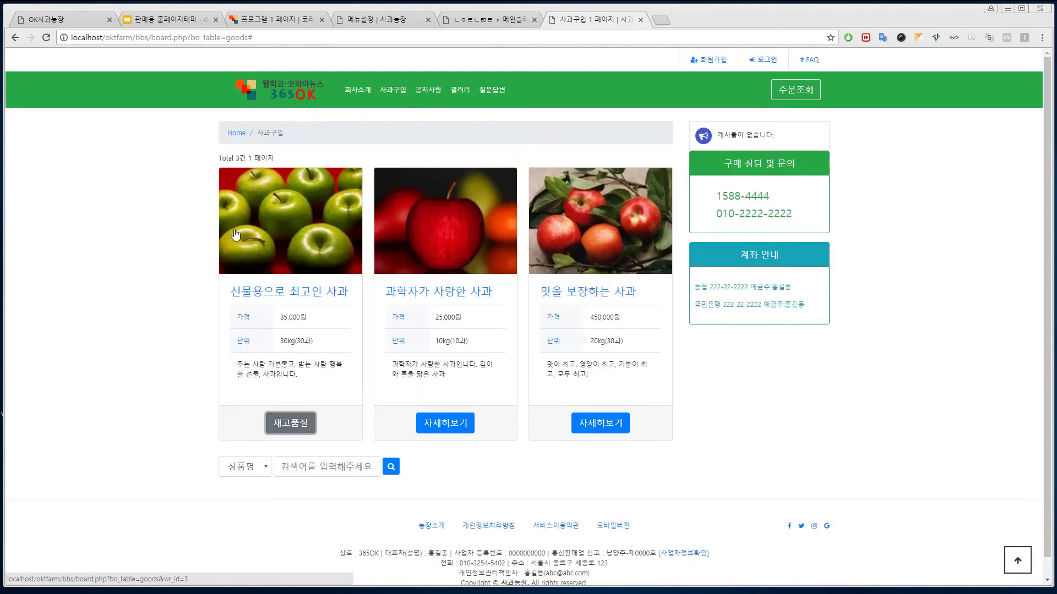
pyautogui.click(458, 421)
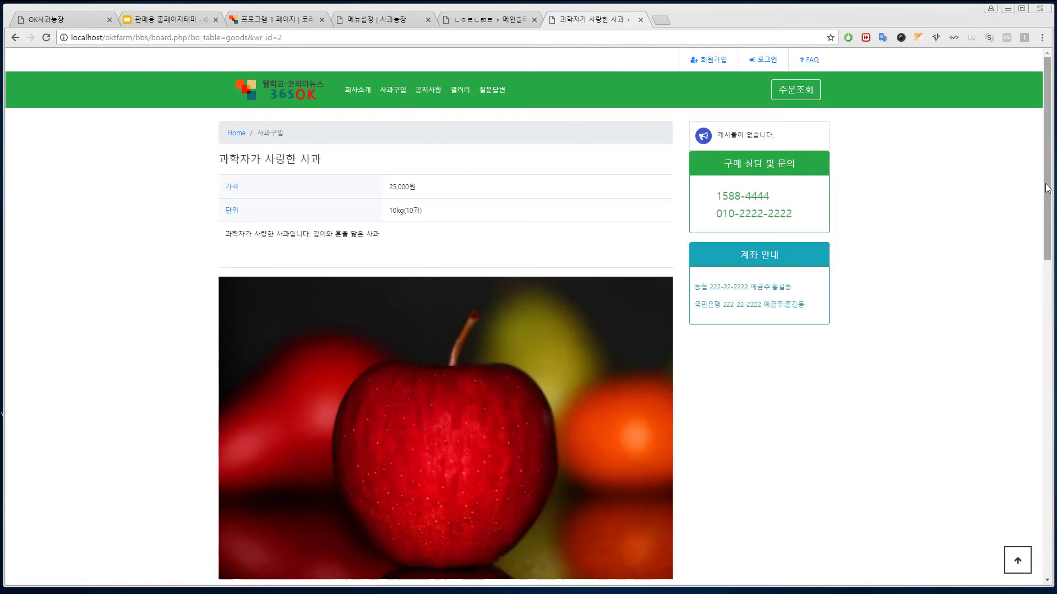
pyautogui.scroll(-15, 517, 178)
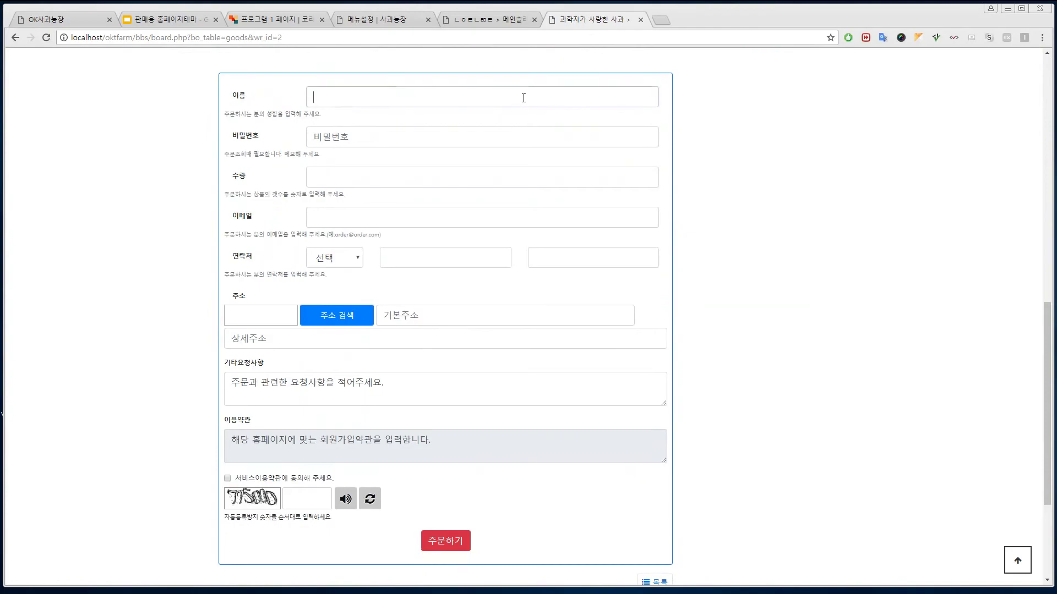
# - Enter the orderer's name and order password, and set the quantity to 4
pyautogui.click(526, 101)
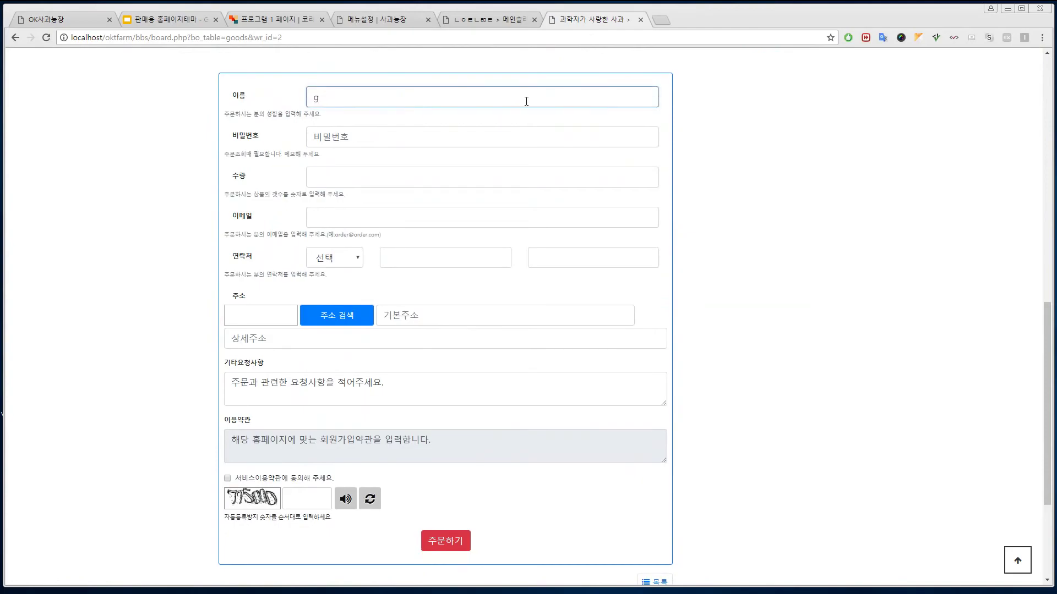
pyautogui.write('홍길동')
pyautogui.click(427, 139)
pyautogui.write('1')
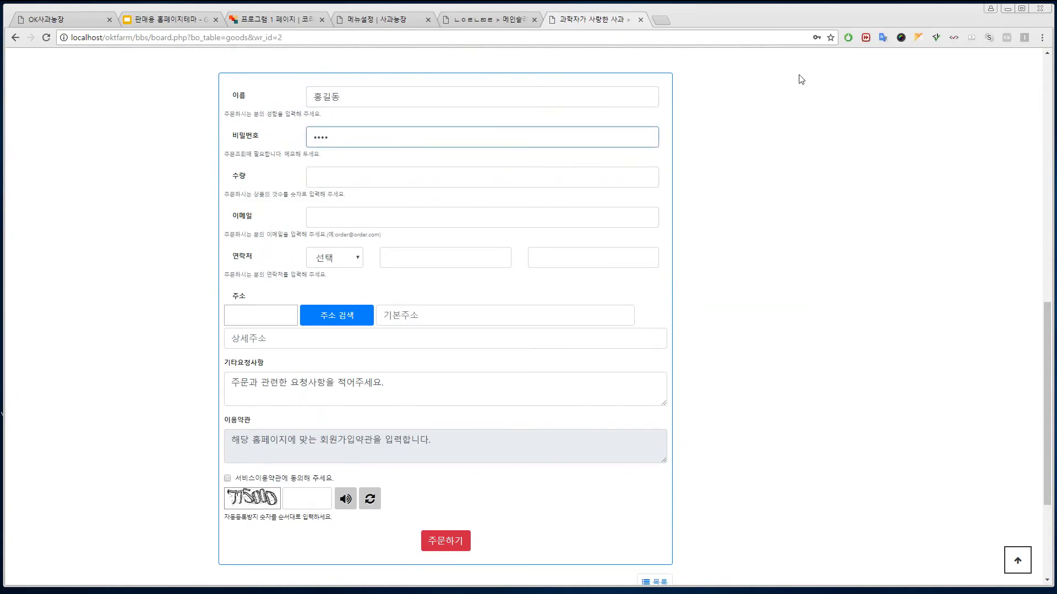
pyautogui.scroll(15, 809, 121)
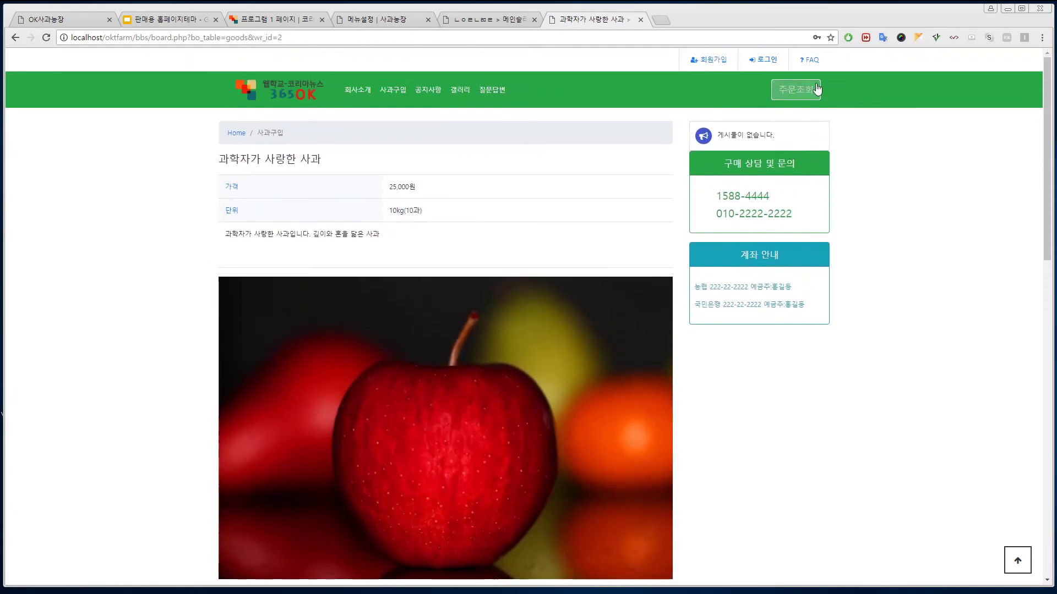
pyautogui.click(817, 89)
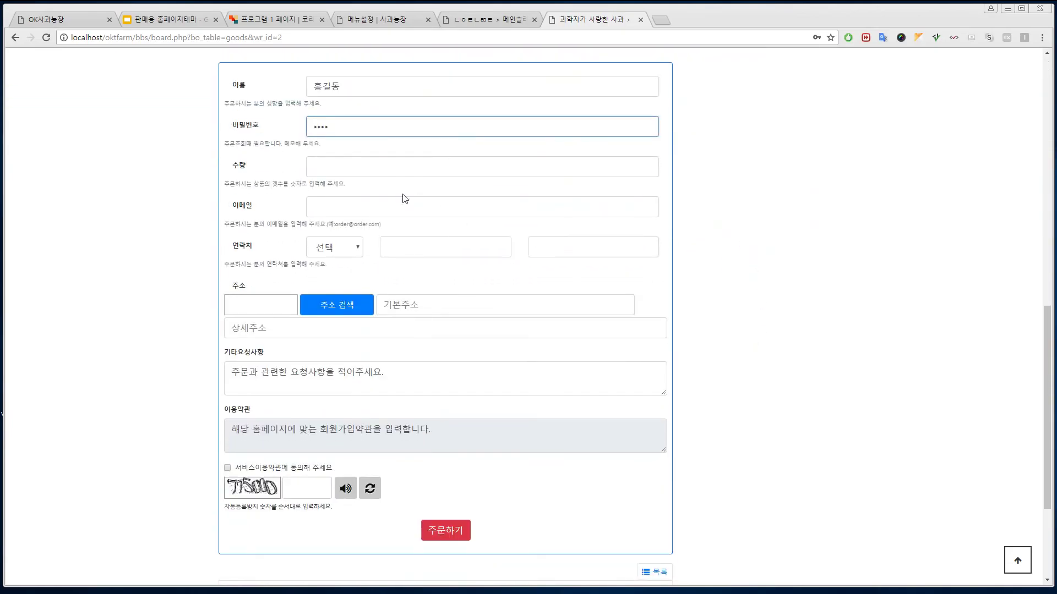
pyautogui.click(366, 166)
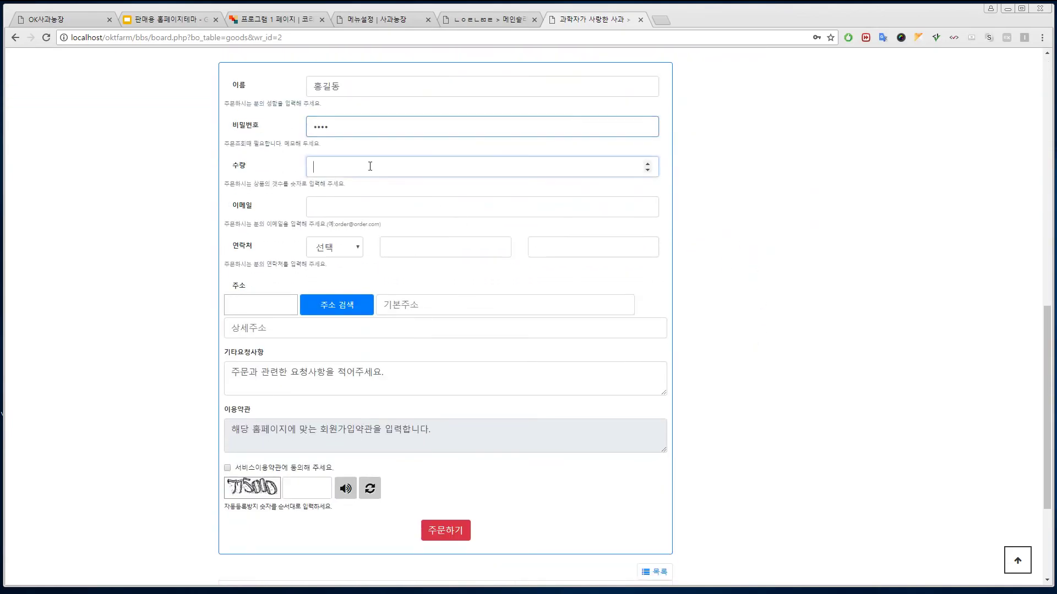
pyautogui.click(368, 206)
# - Fill in the orderer's phone number, choosing its area-code prefix from the list
pyautogui.click(355, 251)
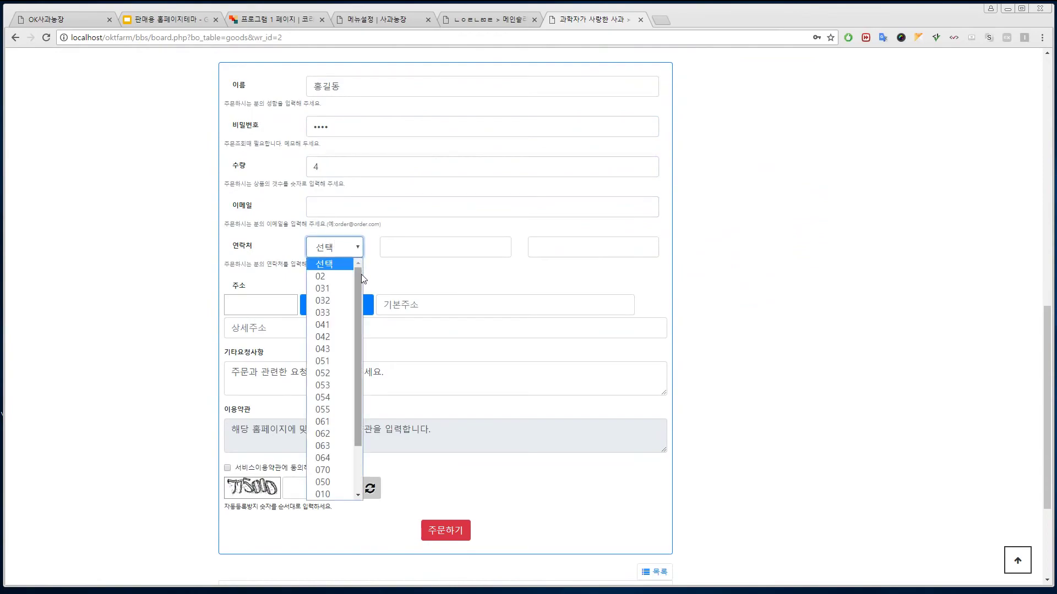
pyautogui.scroll(-3, 354, 389)
pyautogui.click(334, 440)
pyautogui.click(465, 244)
pyautogui.write('2342')
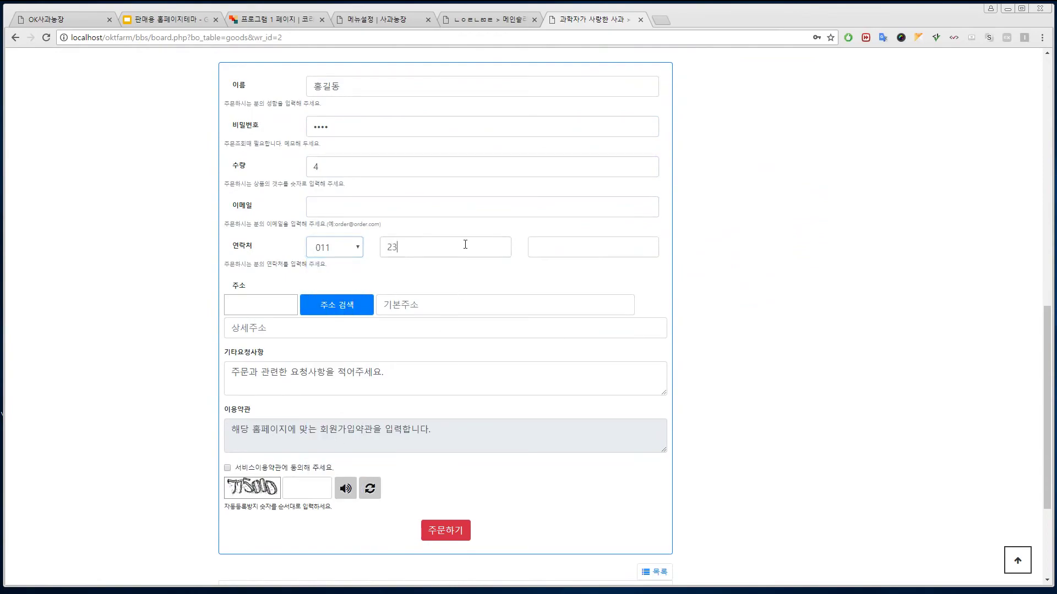
pyautogui.click(573, 244)
pyautogui.write('2343')
# - Fill in the delivery address using the postcode road-name search
pyautogui.click(344, 312)
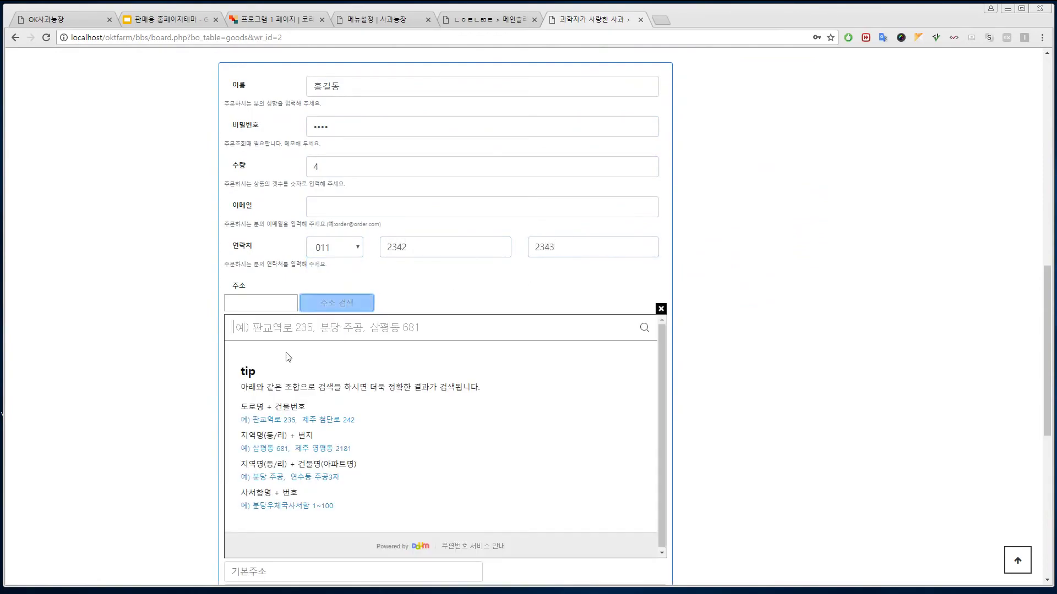
pyautogui.write('광')
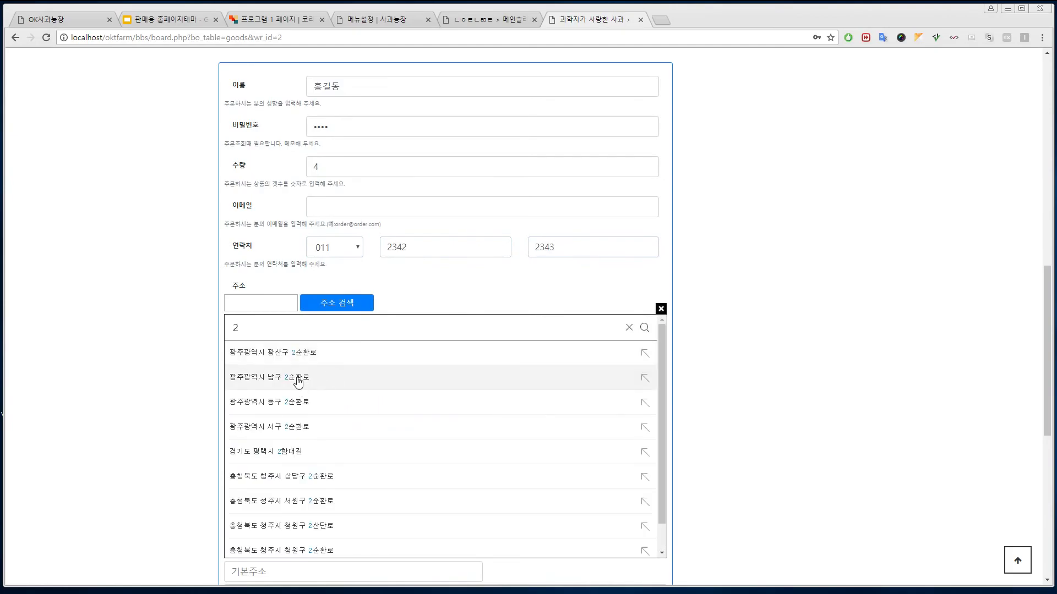
pyautogui.click(297, 377)
pyautogui.click(376, 380)
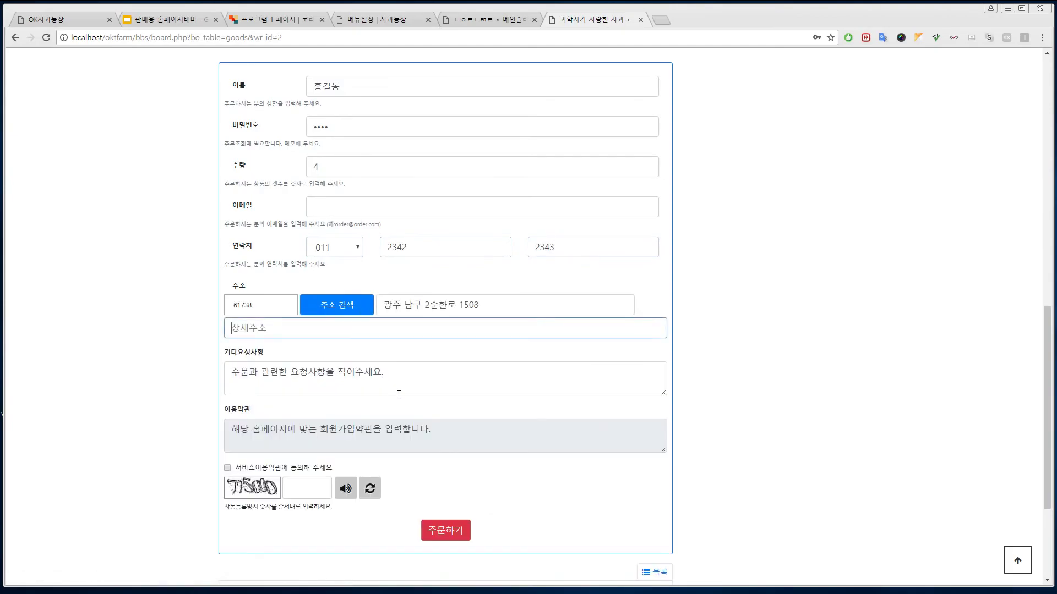
pyautogui.write('s')
# - Agree to the service terms, enter the anti-spam security code and submit the order
pyautogui.click(228, 468)
pyautogui.scroll(-3, 330, 467)
pyautogui.click(314, 318)
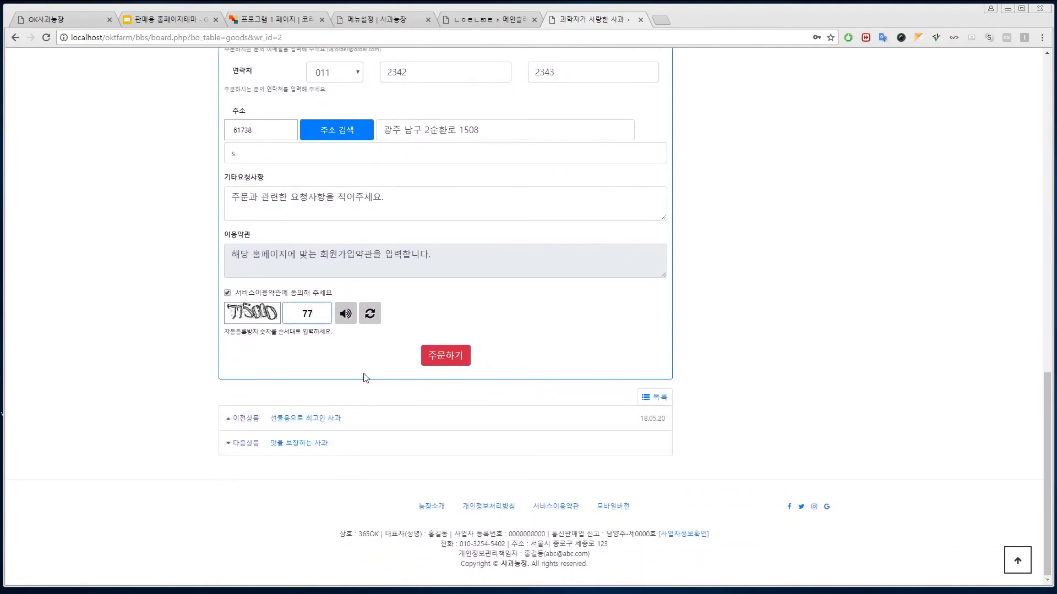
pyautogui.write('775000')
pyautogui.click(465, 358)
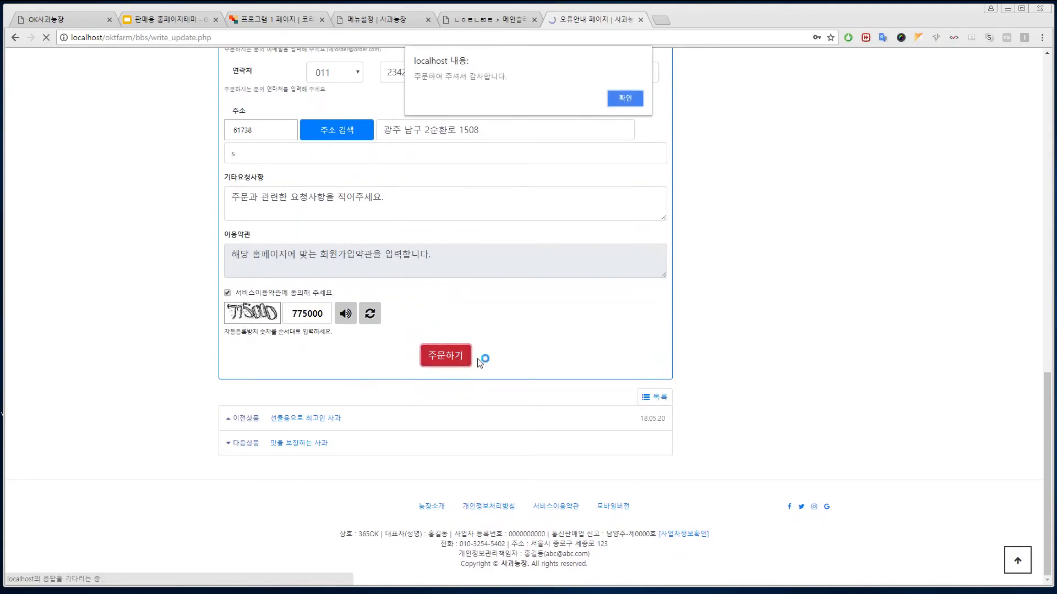
# - Dismiss the thank-you message and open the guest order from the lookup board in a second browser
pyautogui.click(616, 98)
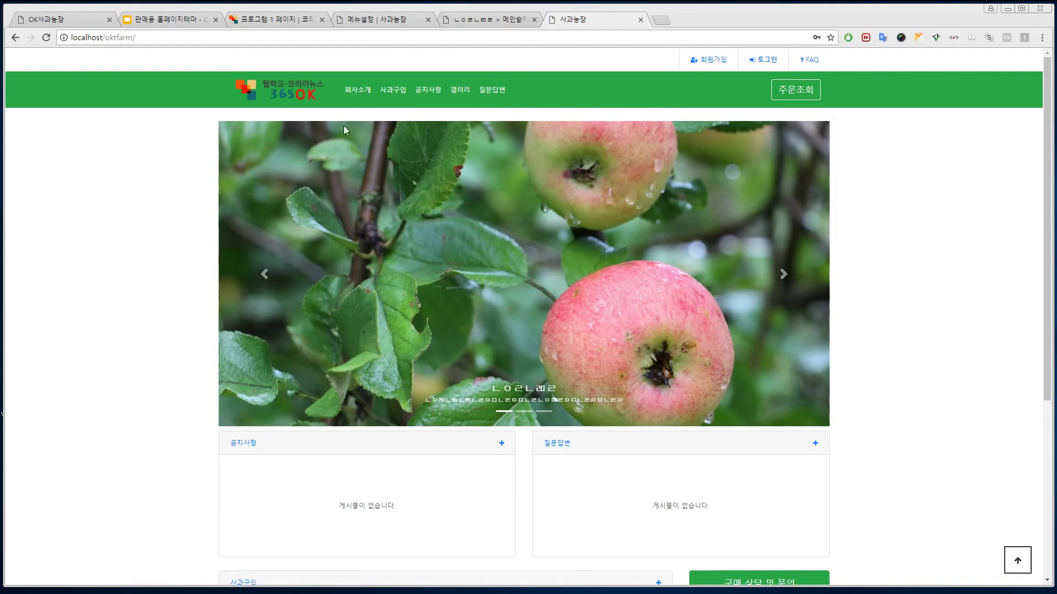
pyautogui.moveTo(572, 586)
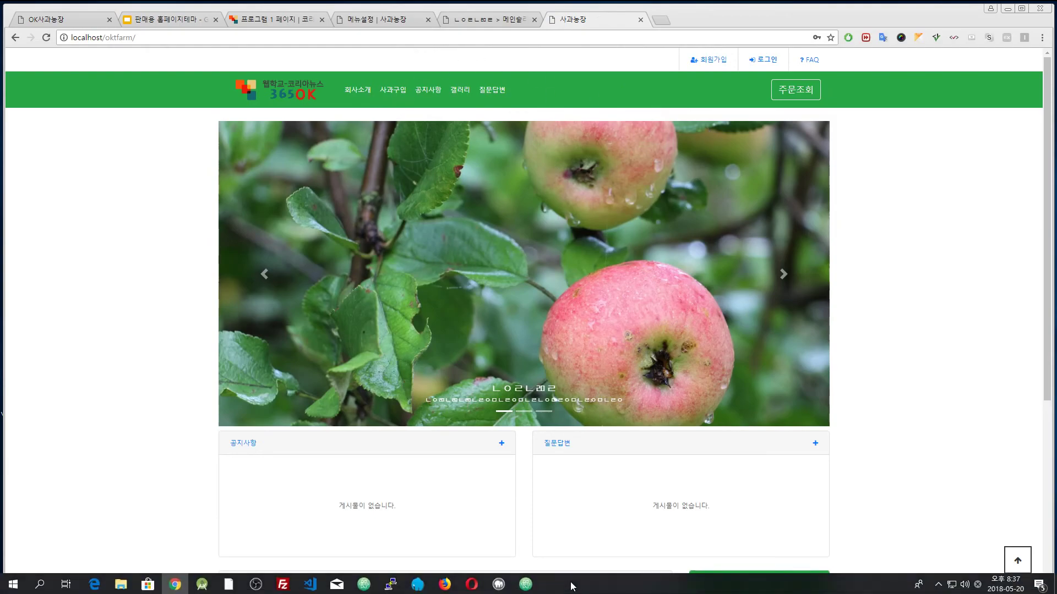
pyautogui.click(472, 586)
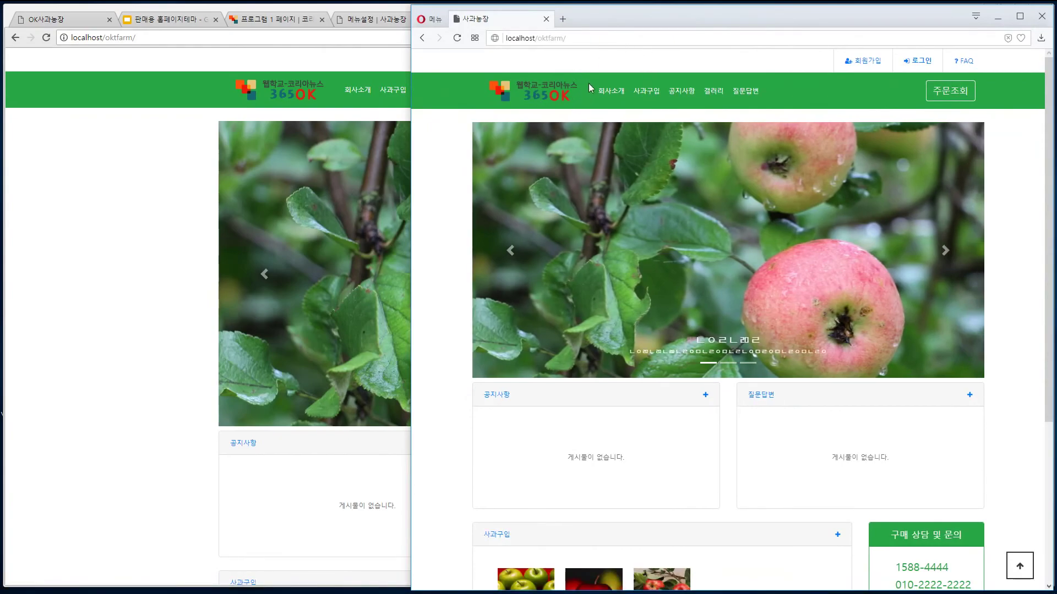
pyautogui.click(950, 91)
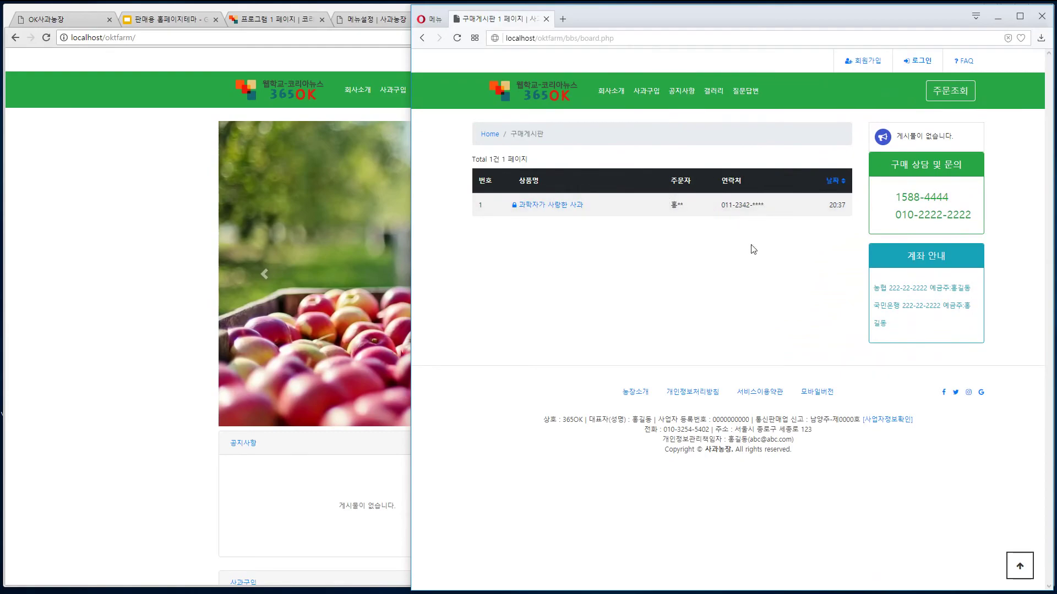
pyautogui.click(580, 212)
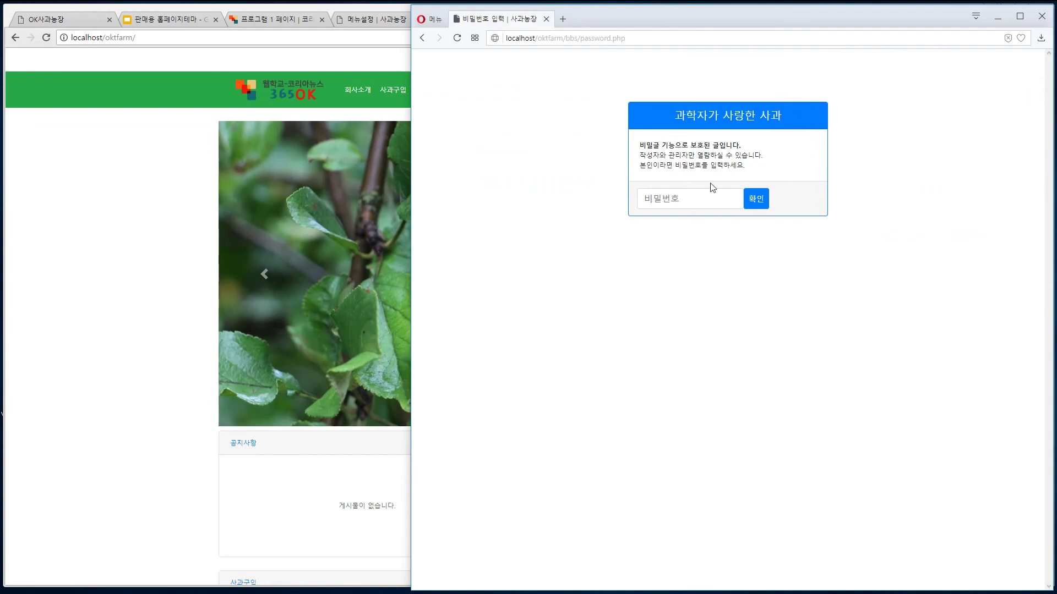
# - Unlock the order with the correct password after a rejected first attempt
pyautogui.click(685, 198)
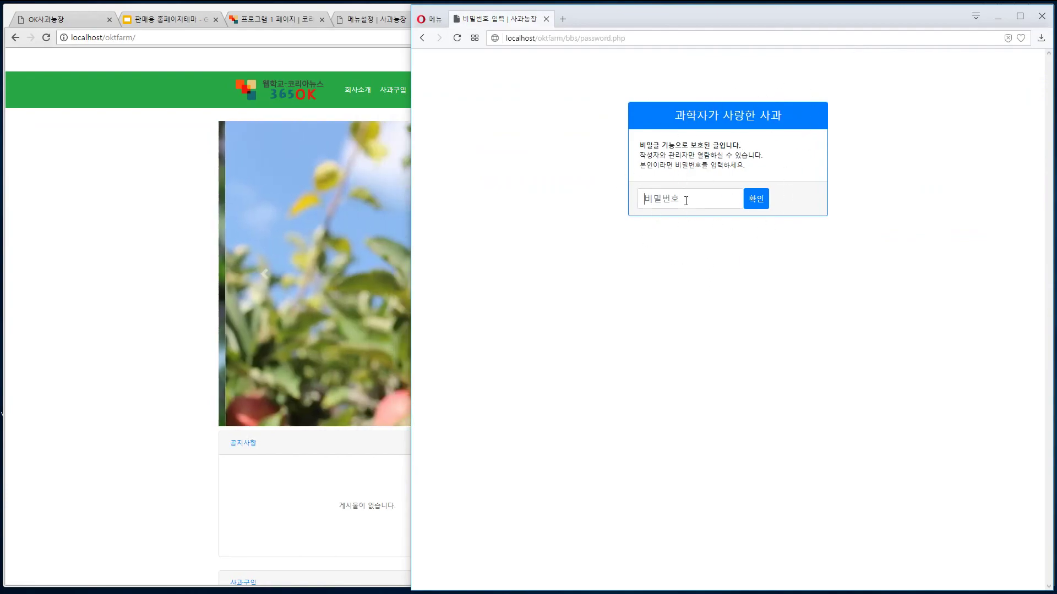
pyautogui.write('12')
pyautogui.click(756, 208)
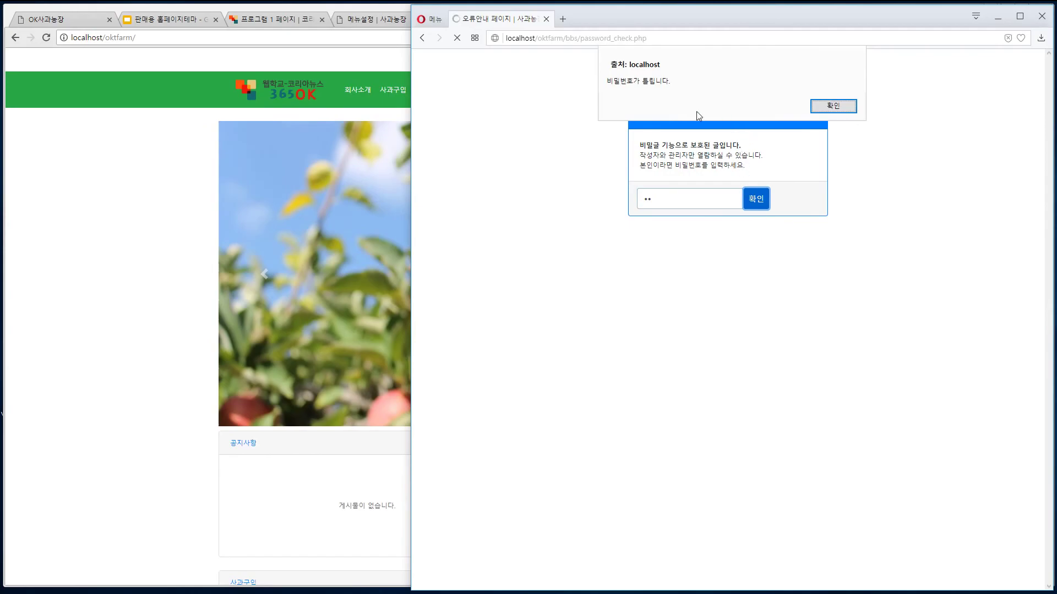
pyautogui.click(833, 99)
pyautogui.click(665, 204)
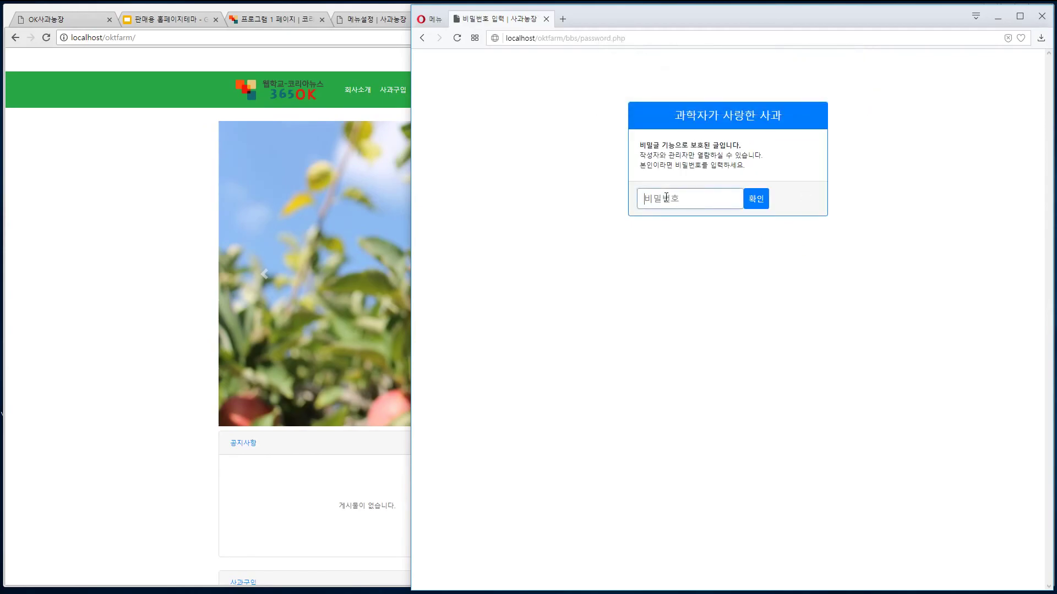
pyautogui.write('1234')
pyautogui.click(753, 205)
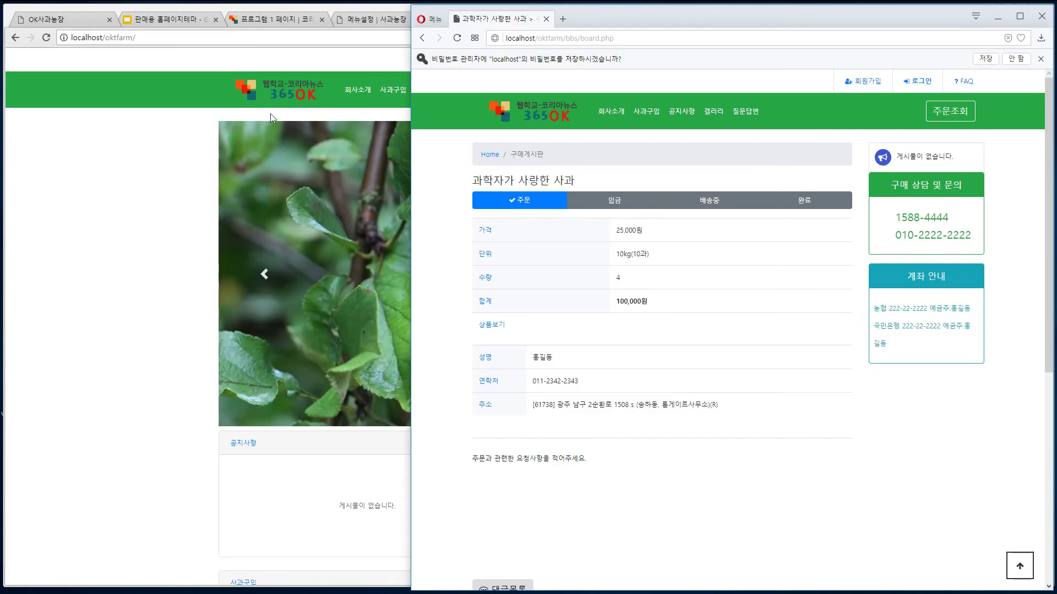
pyautogui.click(256, 69)
# - Log in as admin and open the 주문조회 board listing the 과학자가 사랑한 사과 order
pyautogui.click(762, 59)
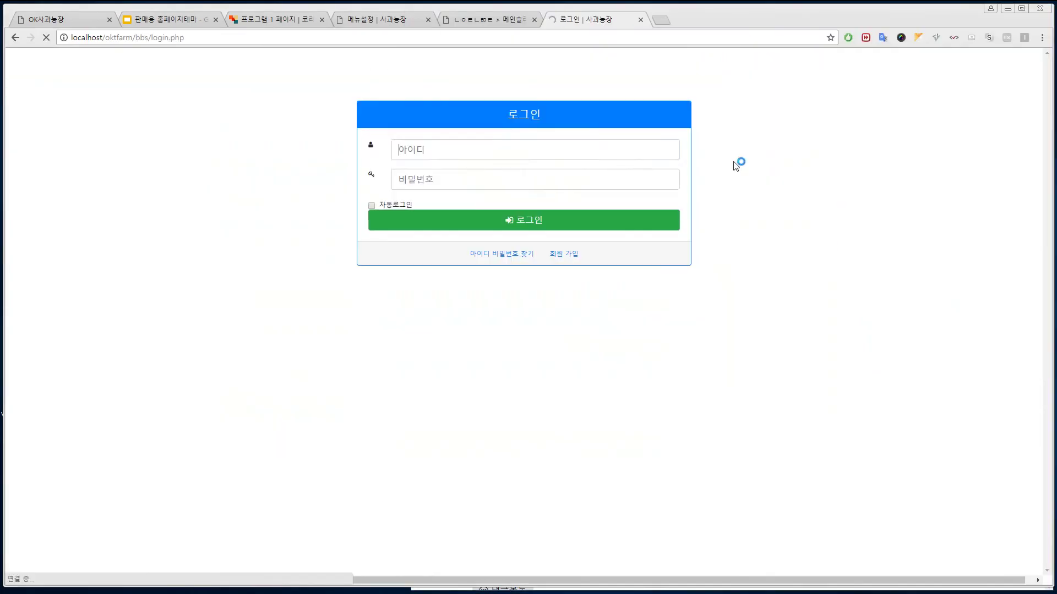
pyautogui.write('admin')
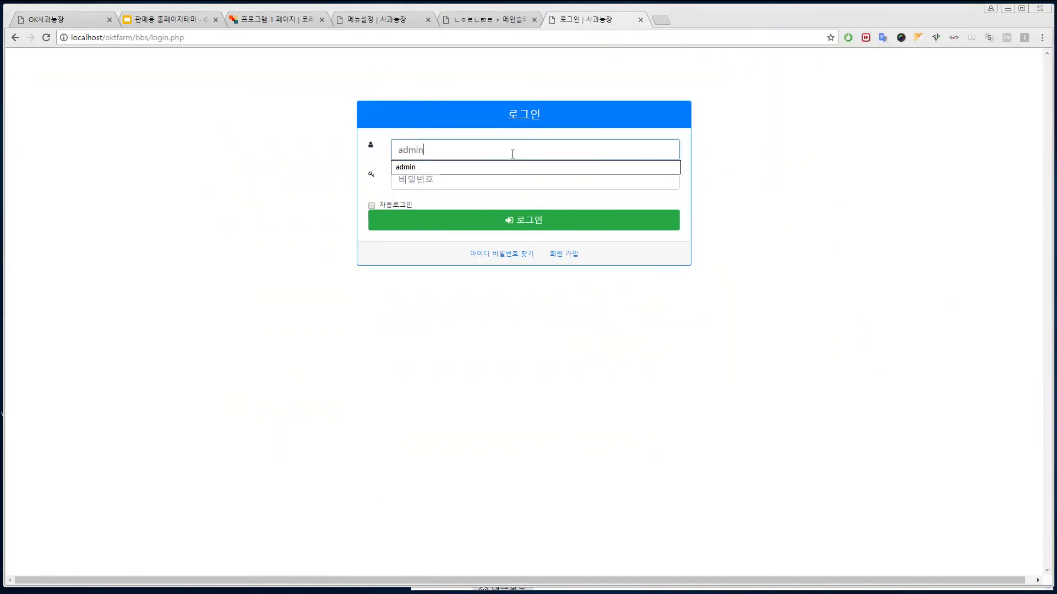
pyautogui.press('Tab')
pyautogui.write('12')
pyautogui.press('Return')
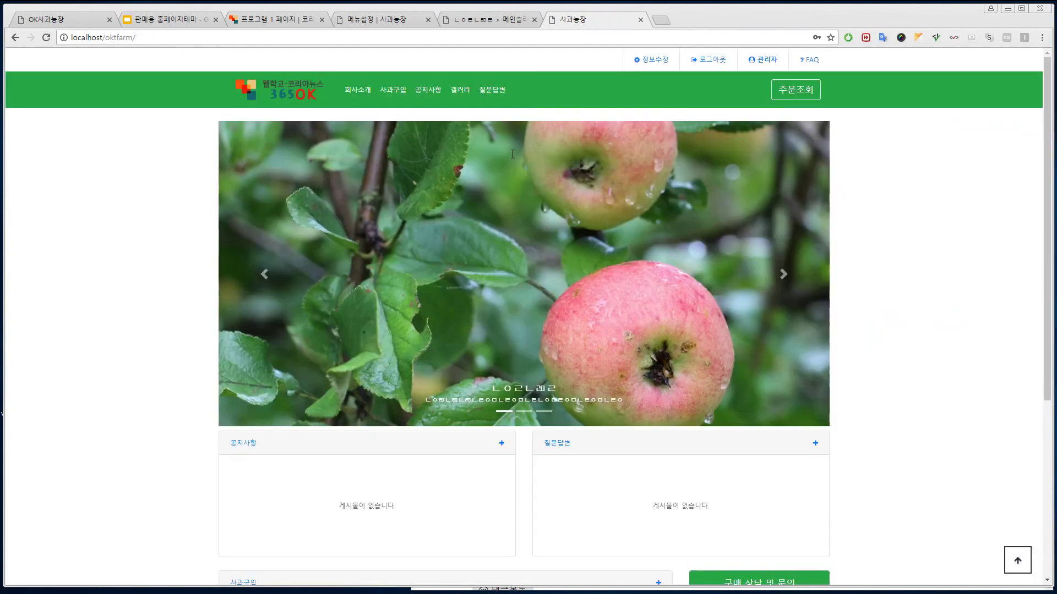
pyautogui.click(795, 89)
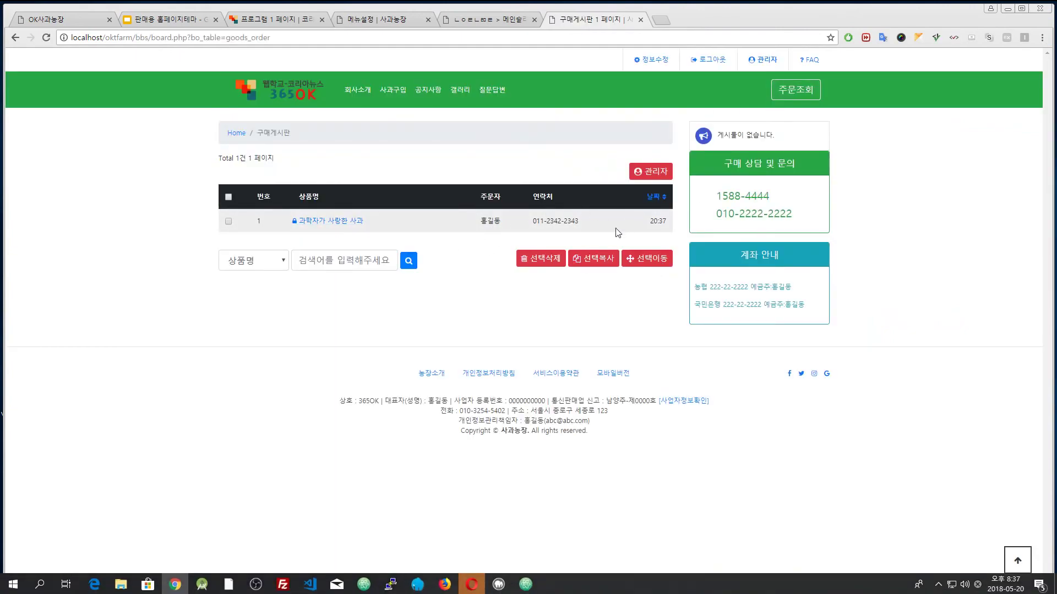
# - Change the 과학자가 사랑한 사과 order's 주문단계 to 입금 and save it
pyautogui.click(308, 220)
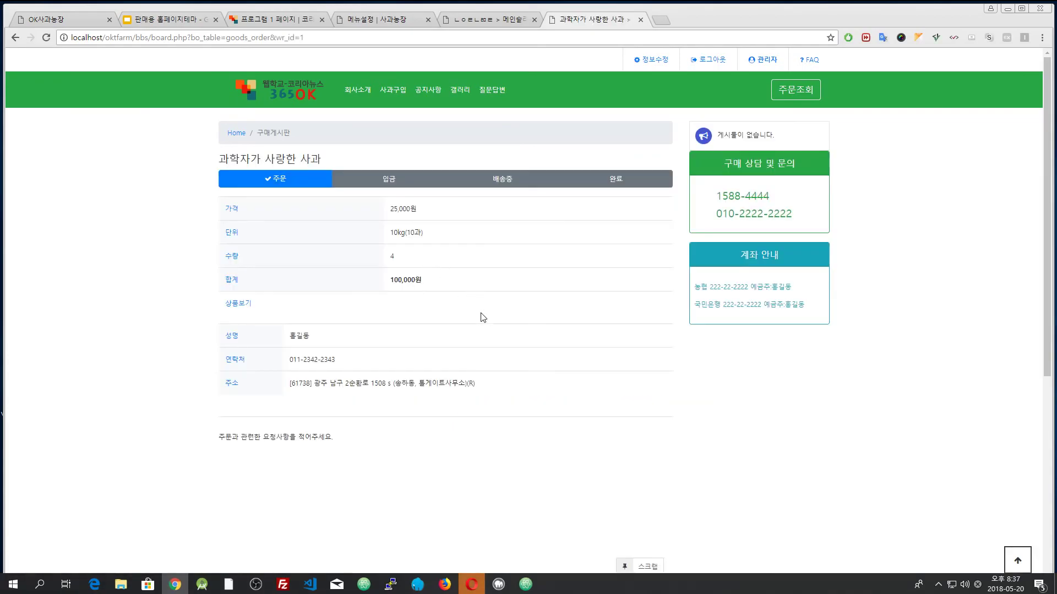
pyautogui.scroll(-3, 439, 337)
pyautogui.click(236, 433)
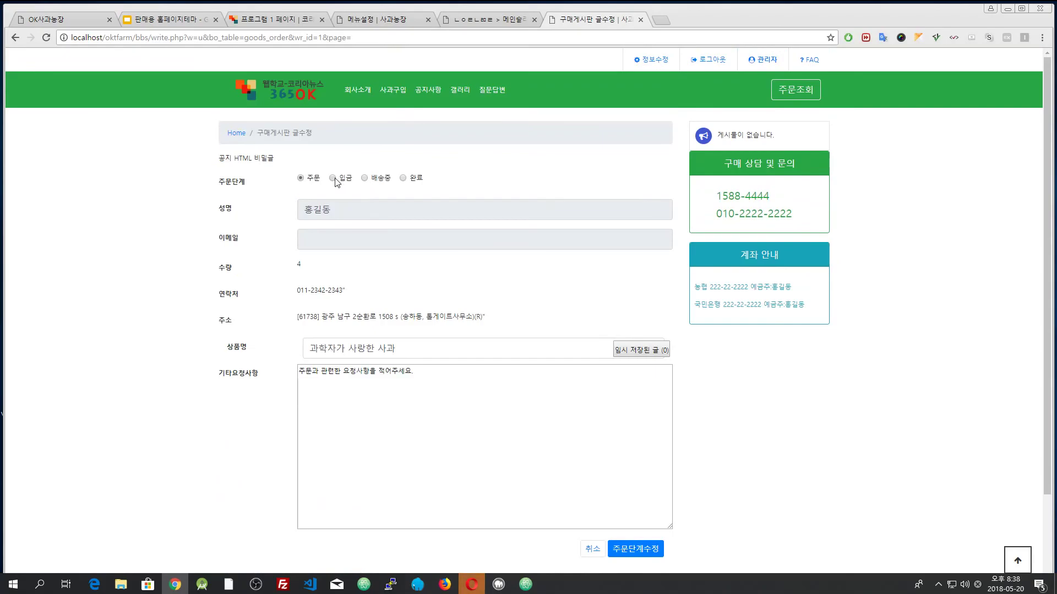
pyautogui.click(636, 549)
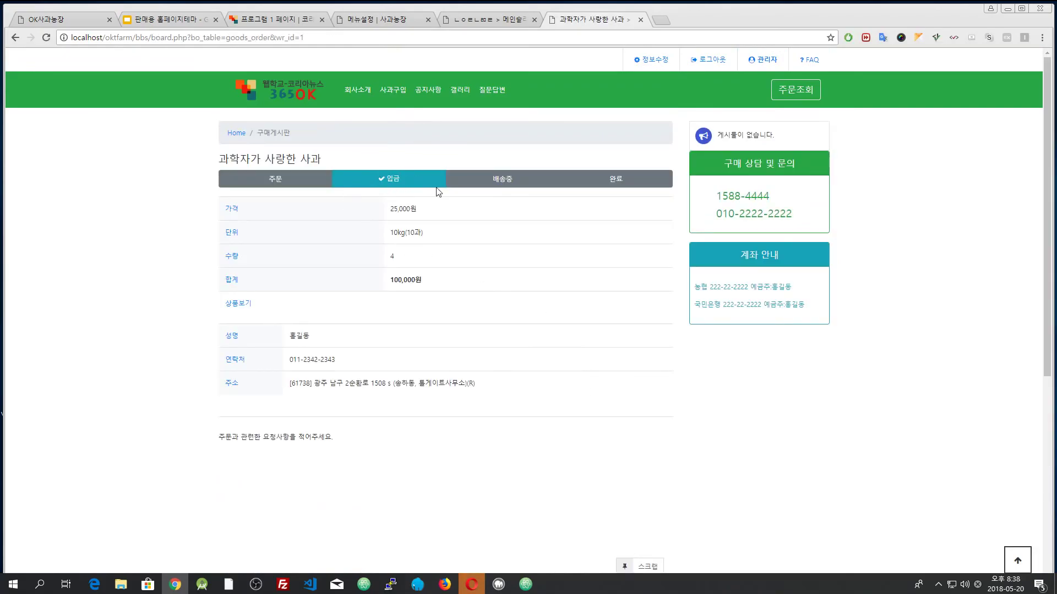
# - Confirm the guest's browser shows the updated order, then return to the admin window
pyautogui.click(472, 584)
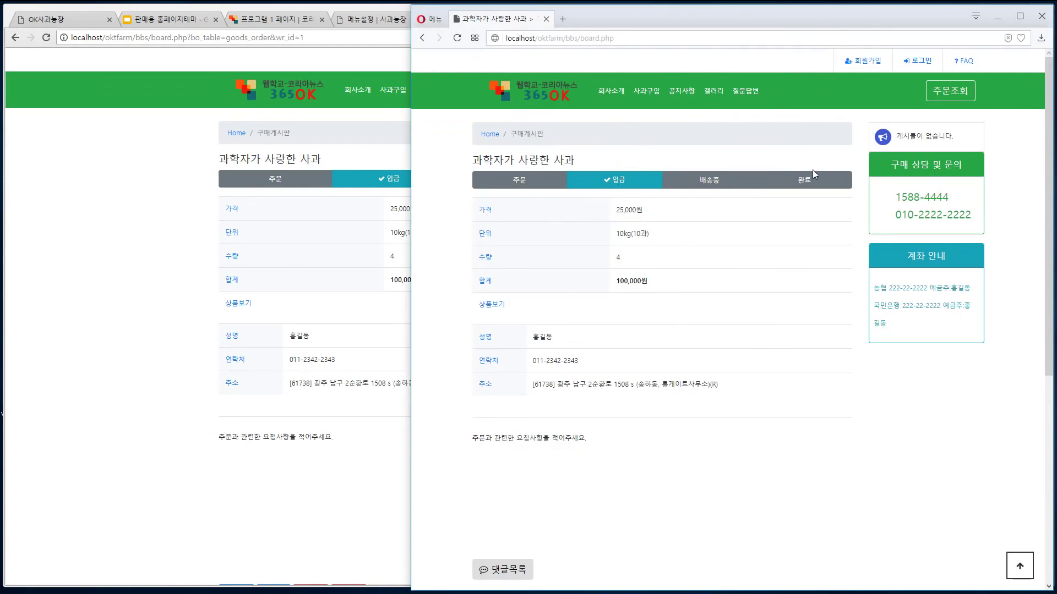
pyautogui.click(402, 228)
pyautogui.scroll(-6, 301, 415)
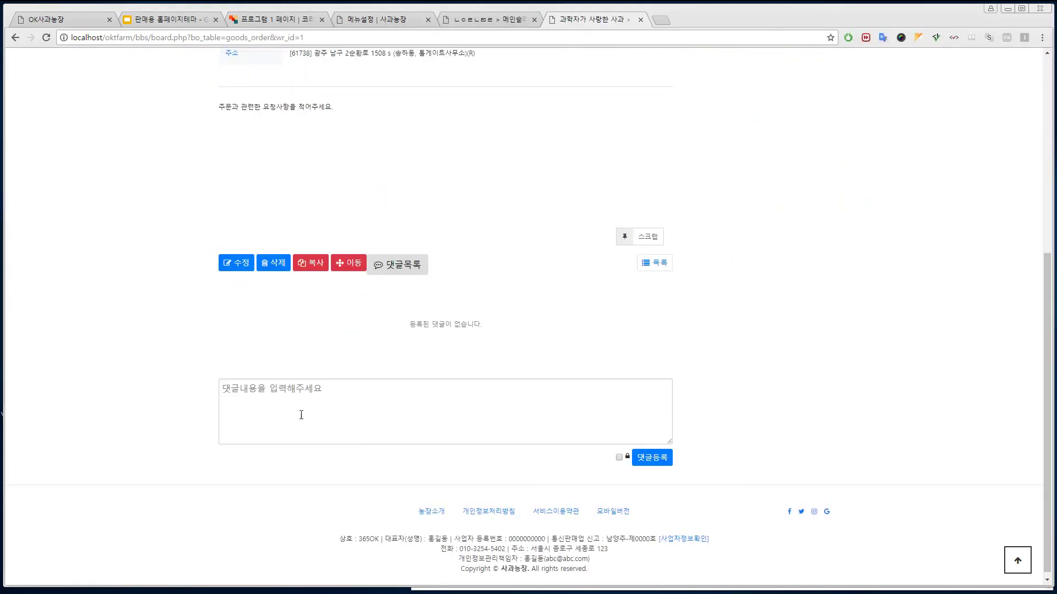
# - Set the order's 주문단계 to 배송중 and save it
pyautogui.click(233, 268)
pyautogui.click(377, 179)
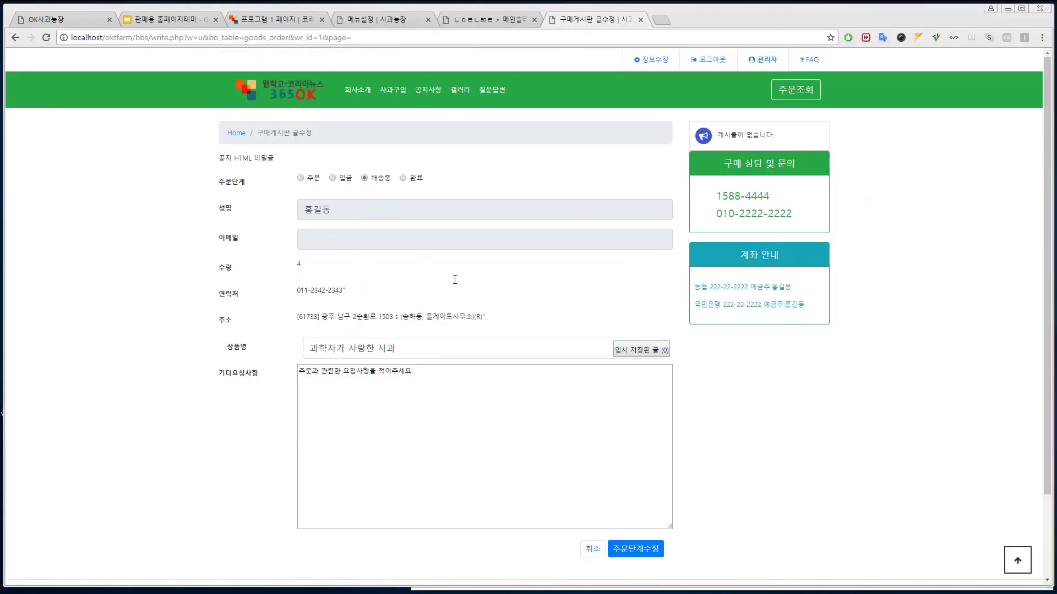
pyautogui.click(637, 549)
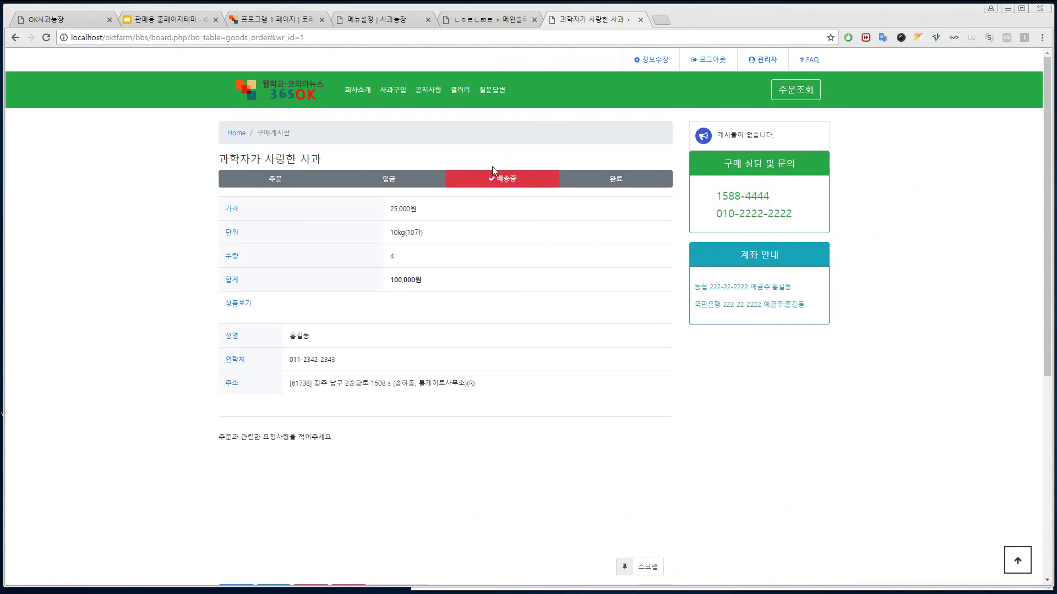
# - Set the order's 주문단계 to 완료, then return to the farm home page
pyautogui.scroll(-5, 515, 372)
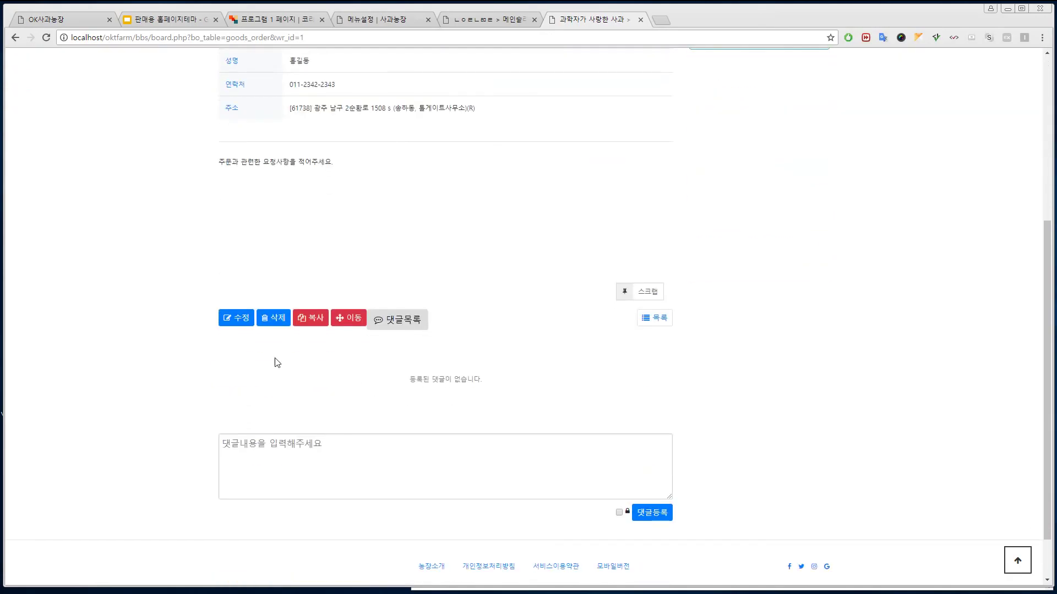
pyautogui.click(240, 319)
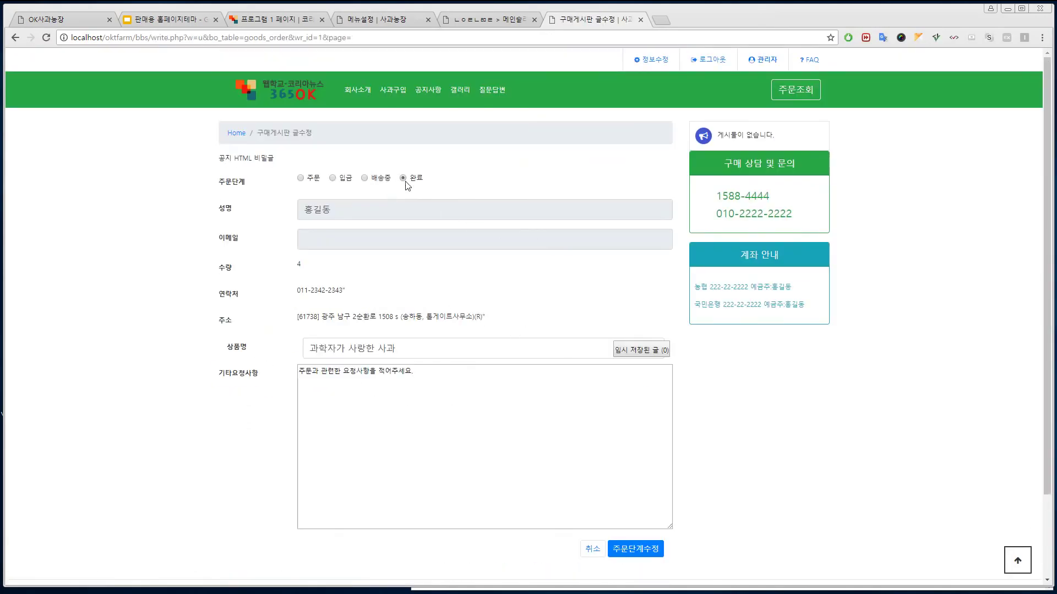
pyautogui.click(638, 548)
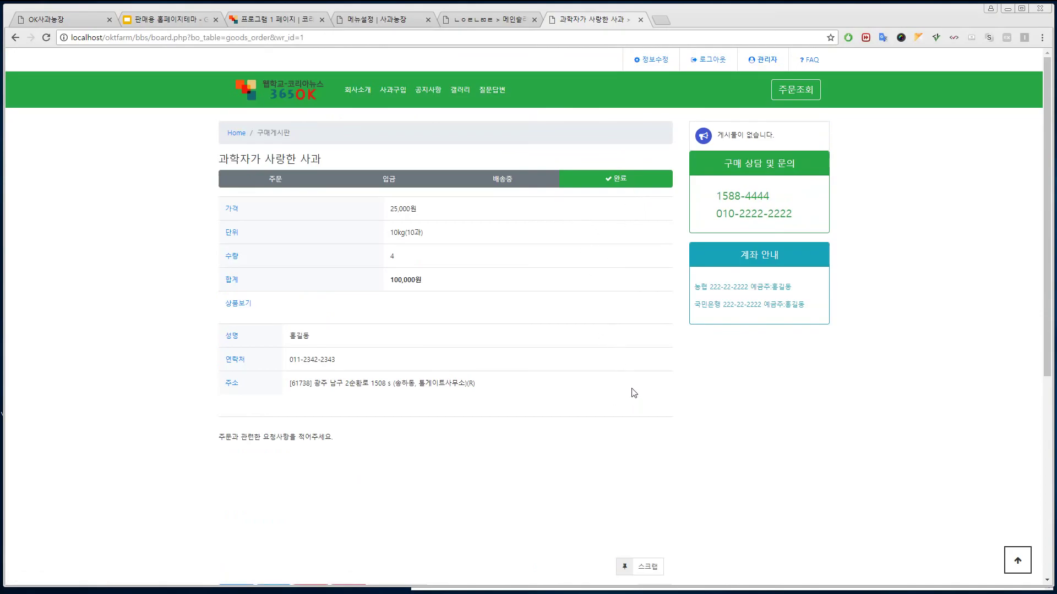
pyautogui.click(293, 95)
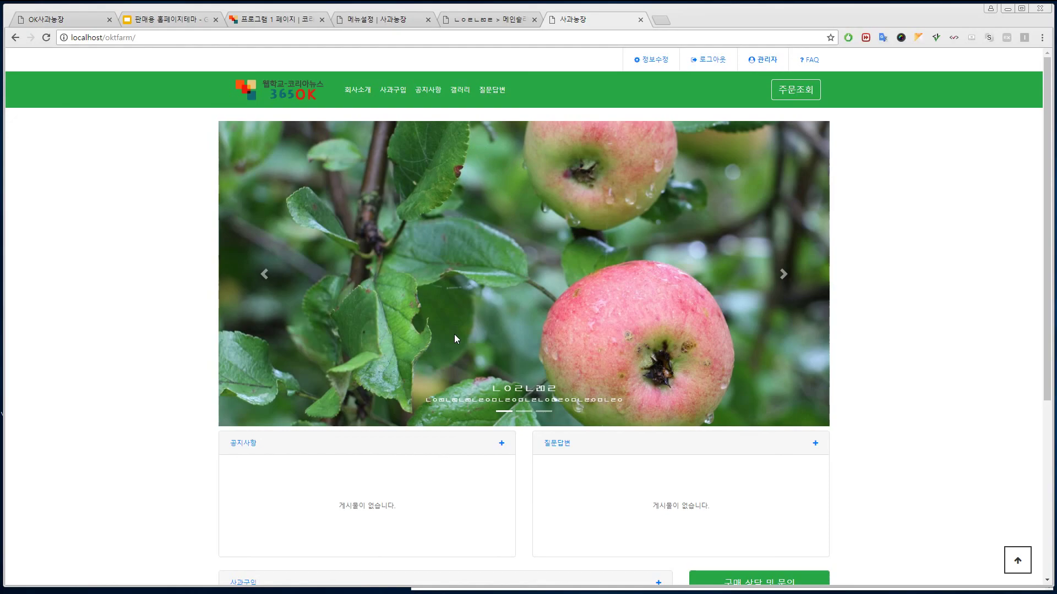
# - Scroll through the home page's three apple products, then switch to the 프로그램 1 페이지 tab
pyautogui.scroll(-3, 457, 333)
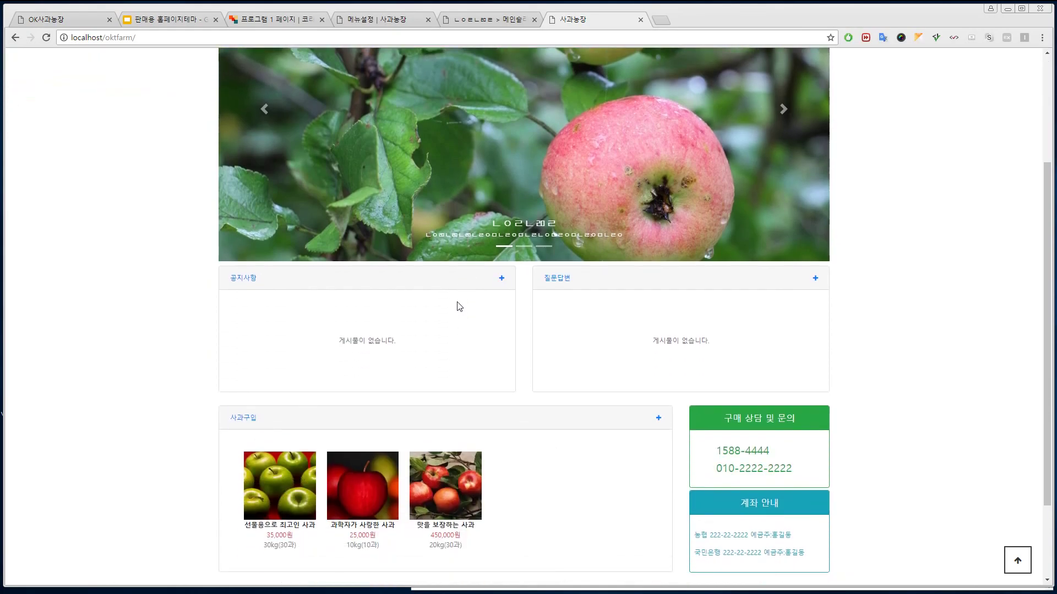
pyautogui.scroll(-2, 457, 291)
pyautogui.scroll(1, 458, 298)
pyautogui.scroll(3, 460, 292)
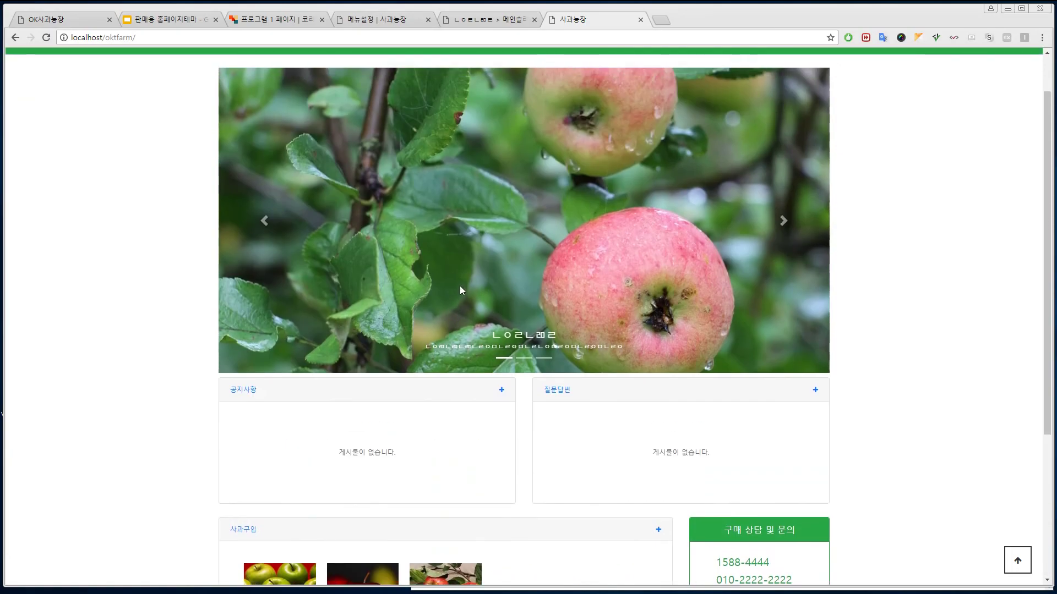
pyautogui.scroll(1, 458, 256)
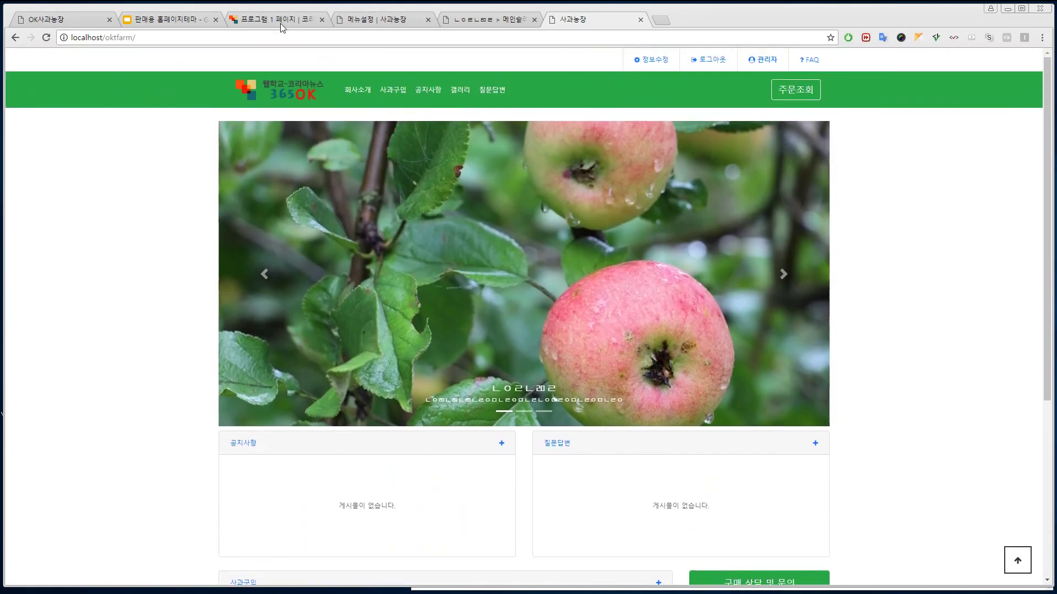
pyautogui.click(280, 22)
# - Visit the 365OK home page and its MEMBER menu, then return to the 사과농장 tab
pyautogui.click(283, 93)
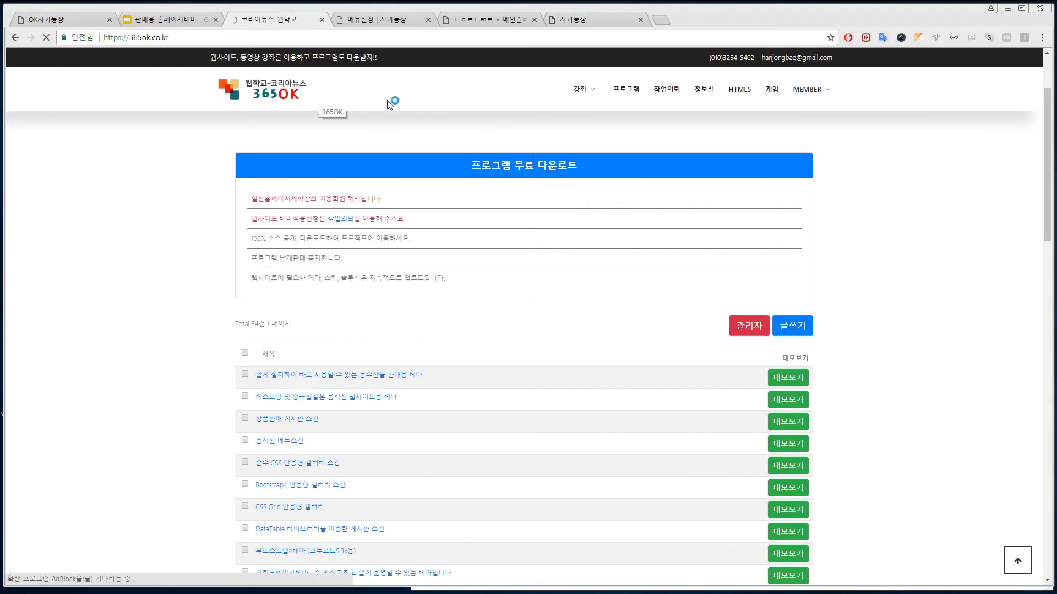
pyautogui.moveTo(834, 97)
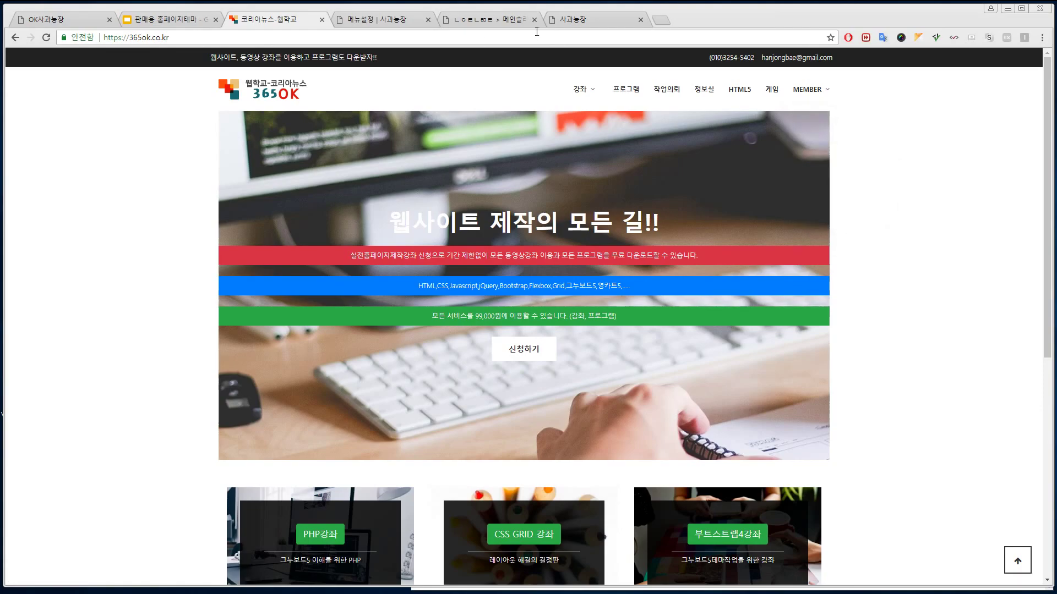
pyautogui.click(592, 22)
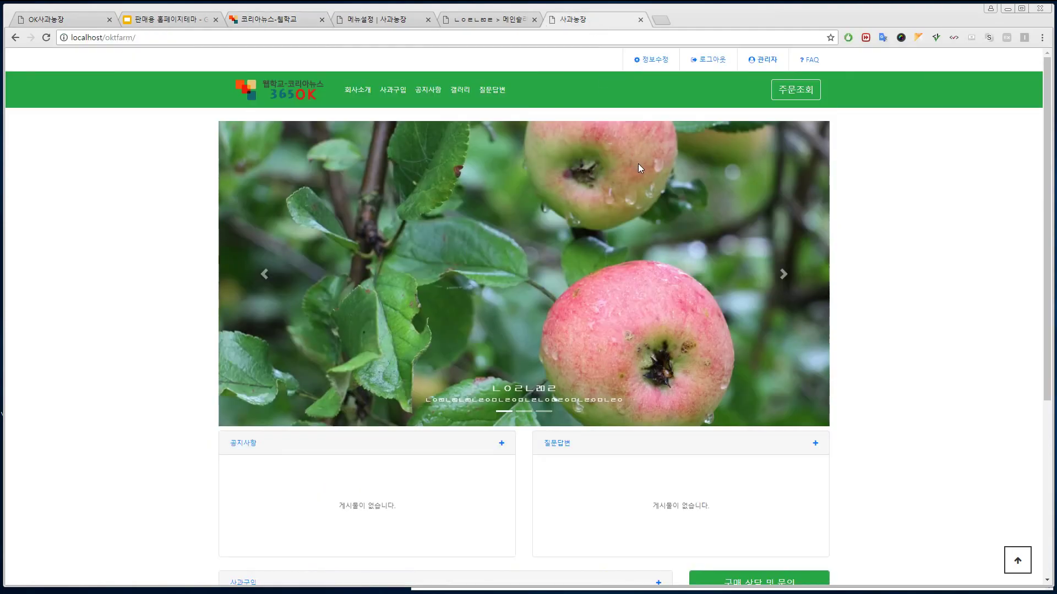